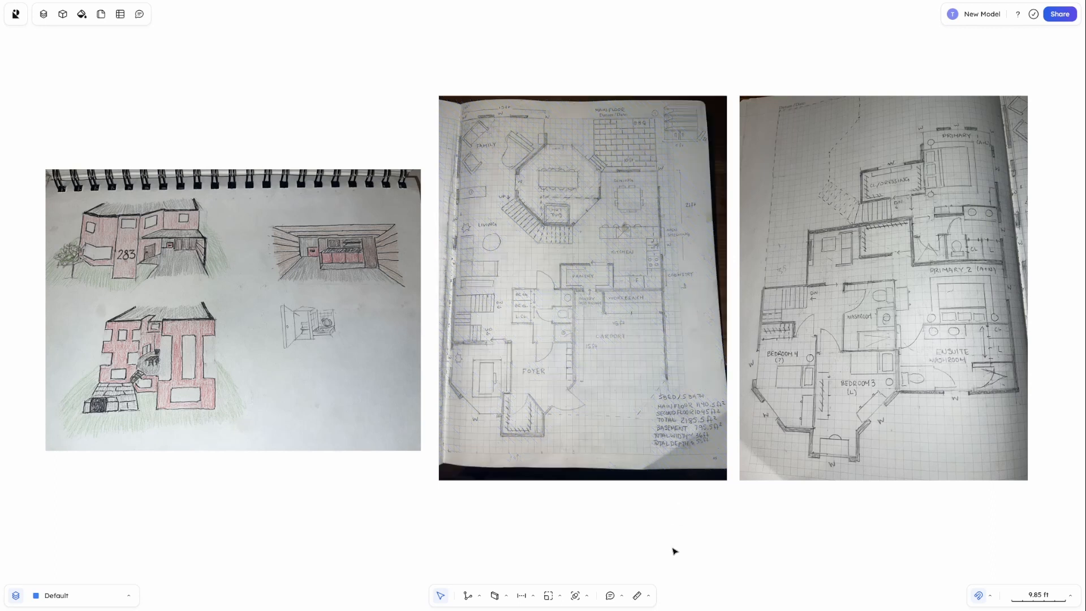
Examine the main floor plan image up close, from the carport and kitchen up to the dining area and octagonal courtyard
{"action": "left_click", "coordinate": [650, 429]}
{"action": "scroll", "coordinate": [650, 428], "scroll_direction": "up", "scroll_amount": 2}
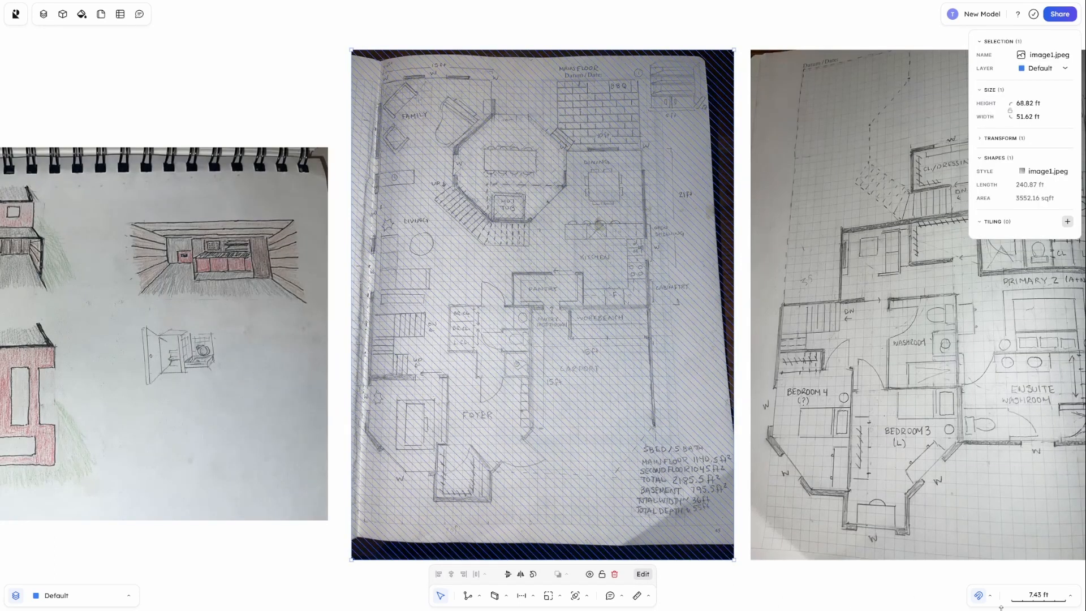
{"action": "left_click", "coordinate": [1041, 595]}
{"action": "left_click", "coordinate": [1007, 505]}
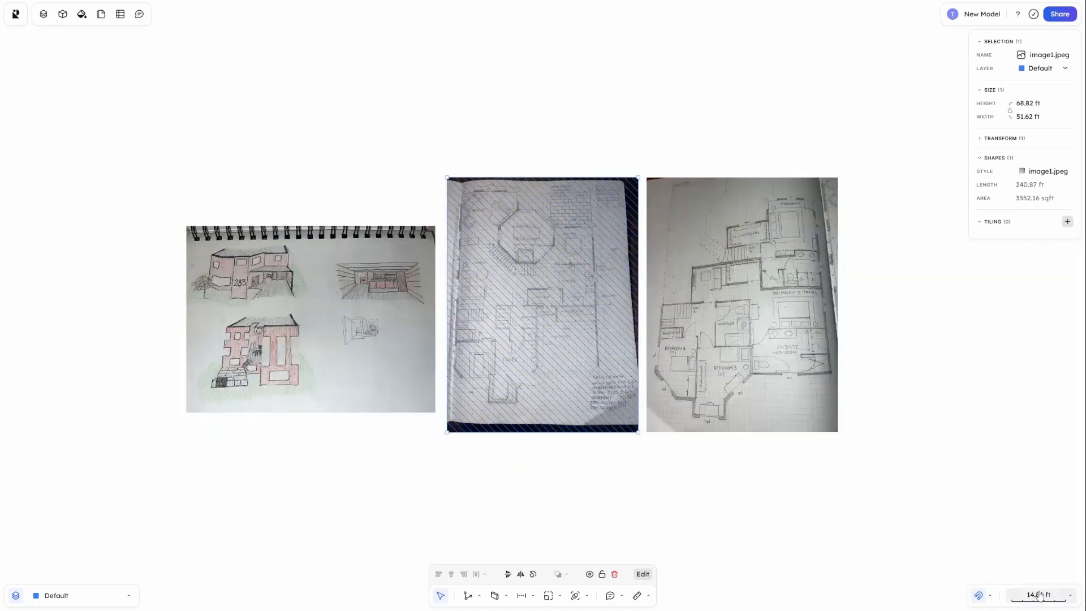
{"action": "left_click", "coordinate": [1041, 596]}
{"action": "left_click", "coordinate": [990, 493]}
{"action": "left_click", "coordinate": [1041, 596]}
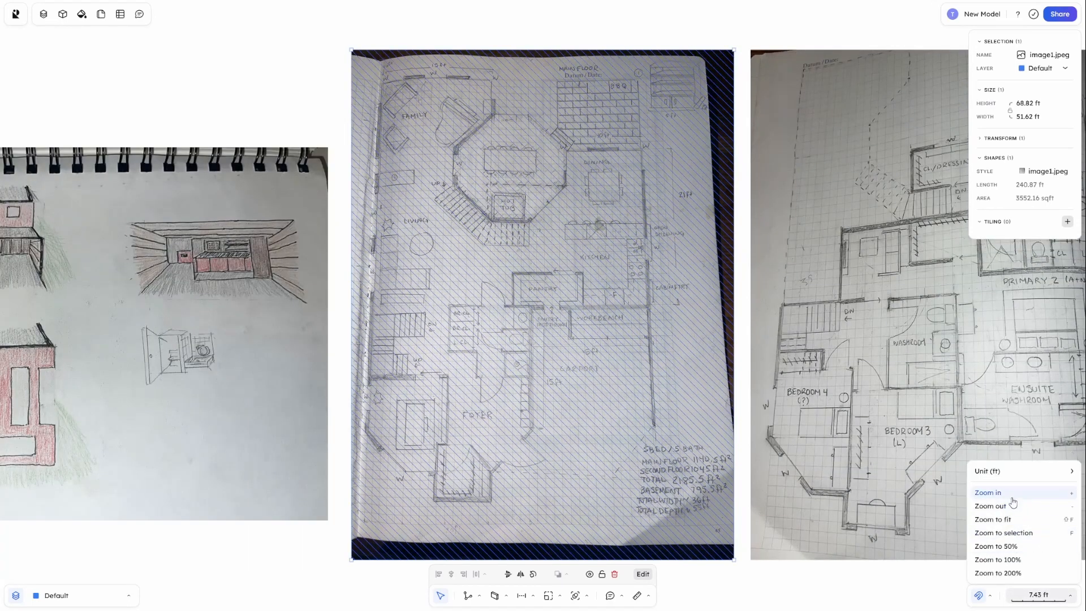
{"action": "left_click", "coordinate": [990, 493]}
{"action": "left_click", "coordinate": [942, 325]}
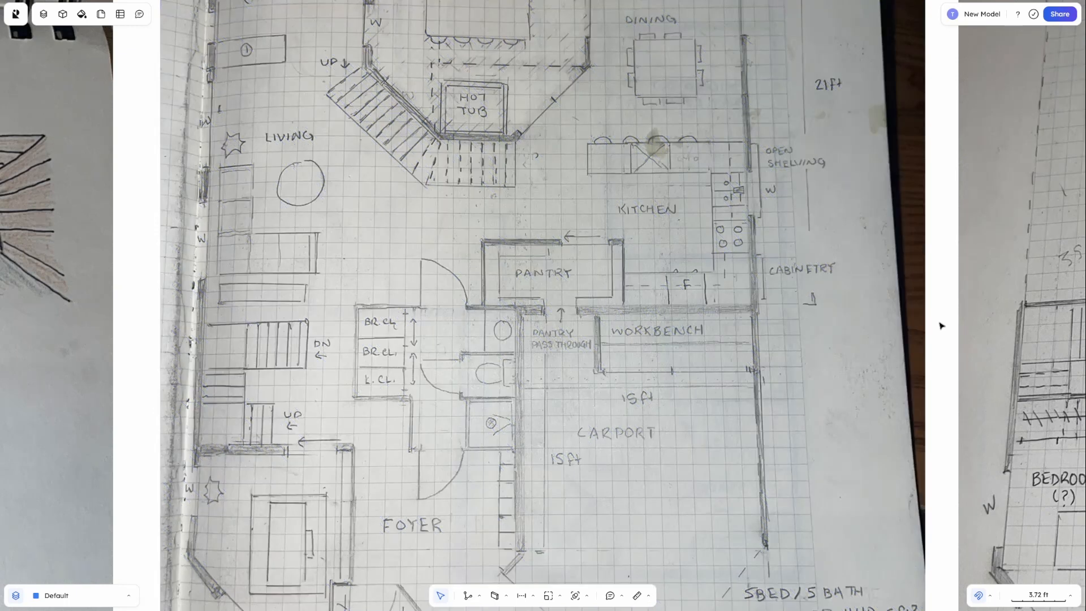
{"action": "scroll", "coordinate": [942, 325], "scroll_direction": "up", "scroll_amount": 3}
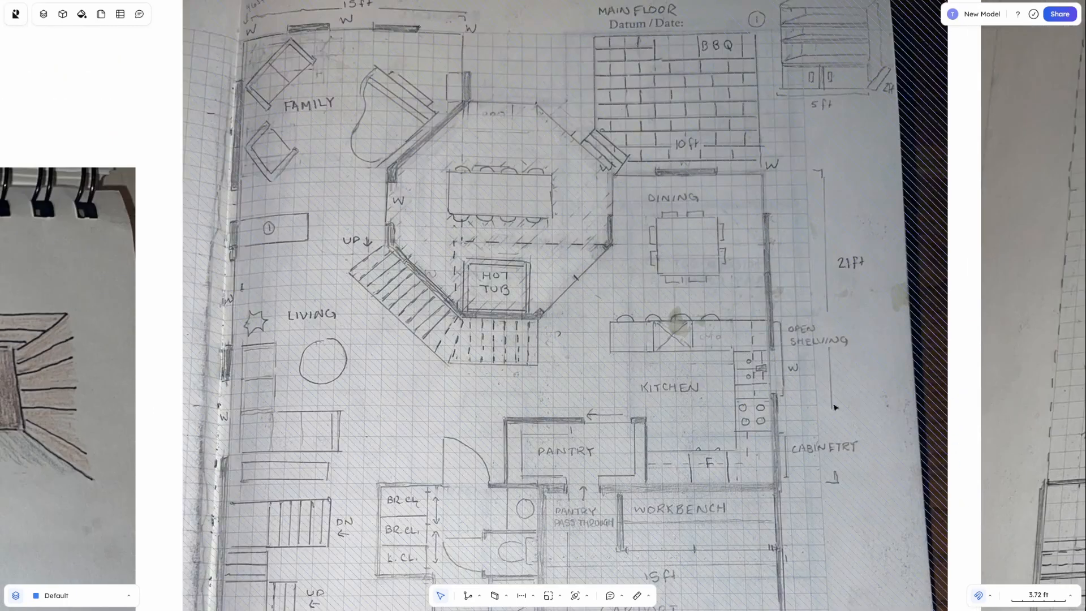
{"action": "right_click", "coordinate": [877, 529]}
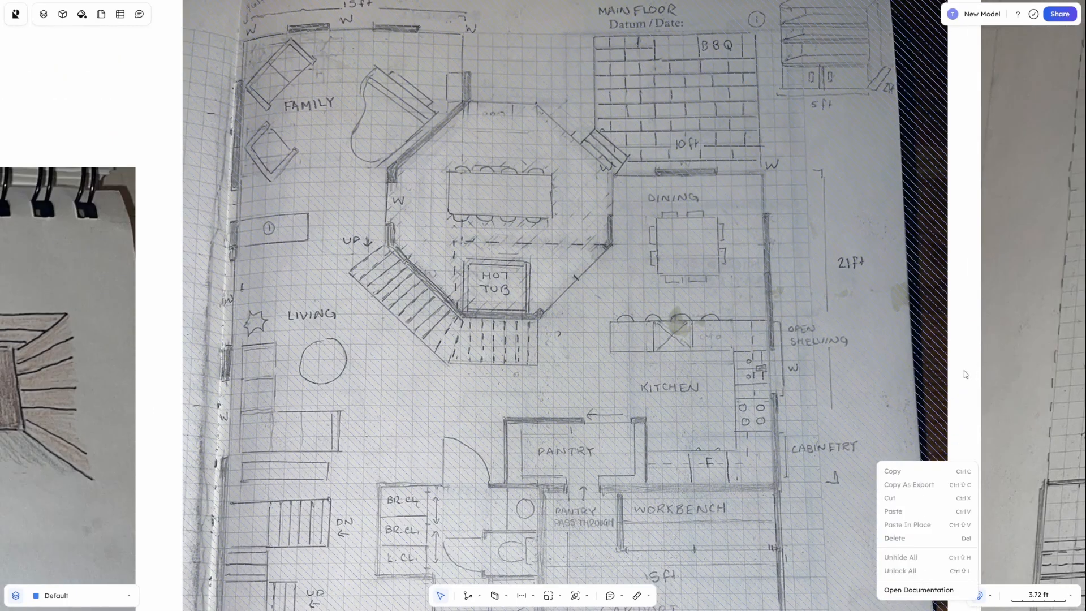
{"action": "left_click", "coordinate": [966, 374]}
{"action": "right_click", "coordinate": [905, 381]}
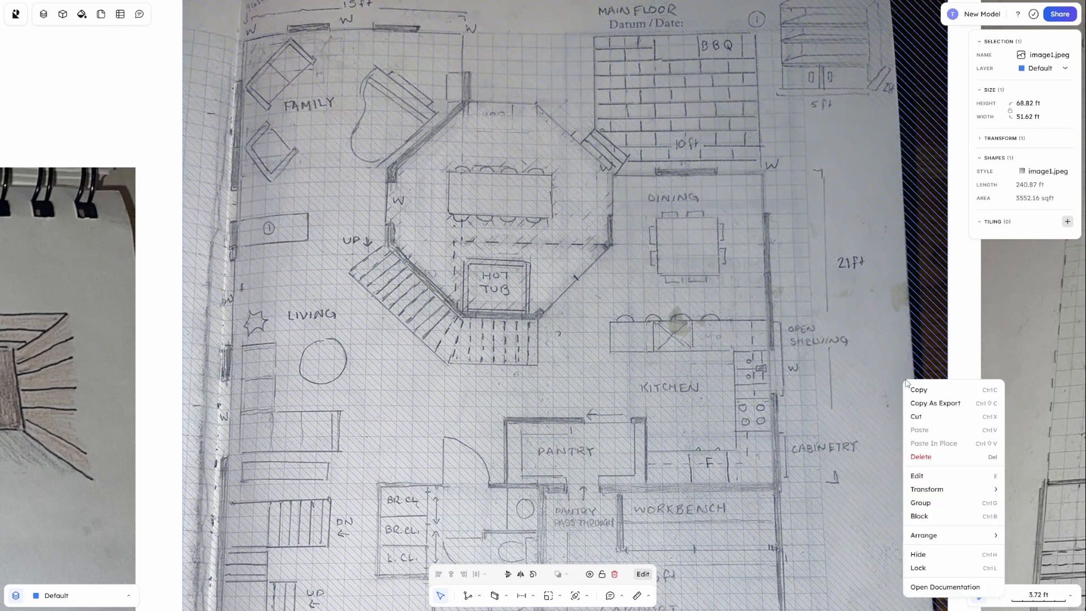
{"action": "left_click", "coordinate": [929, 556]}
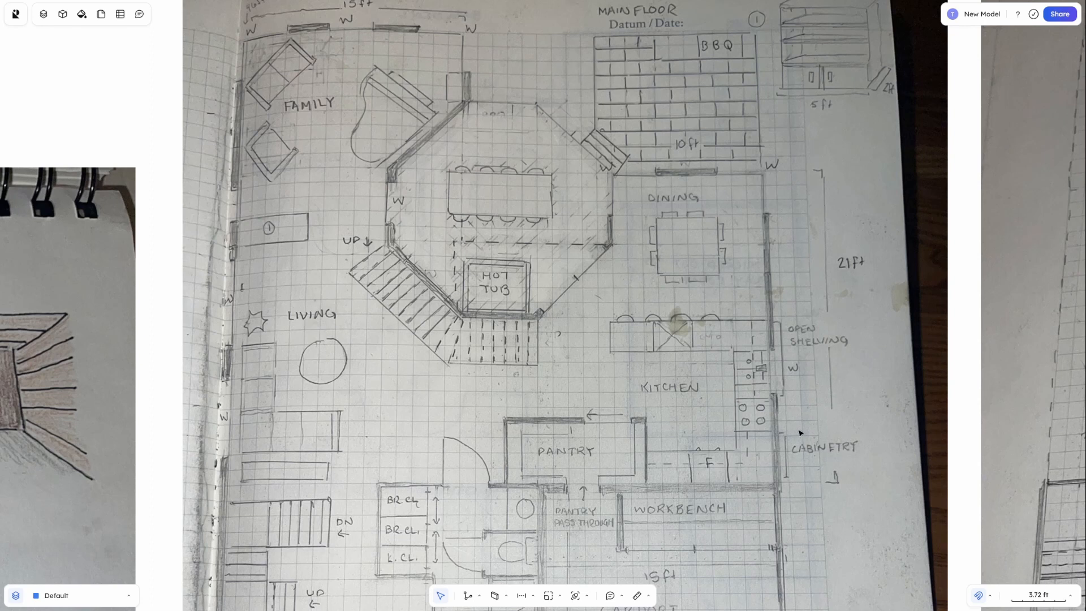
Examine the kitchen, pantry, workbench and carport areas of the main floor plan, then the octagon with the hot tub
{"action": "middle_click_drag", "start_coordinate": [702, 445], "coordinate": [832, 314]}
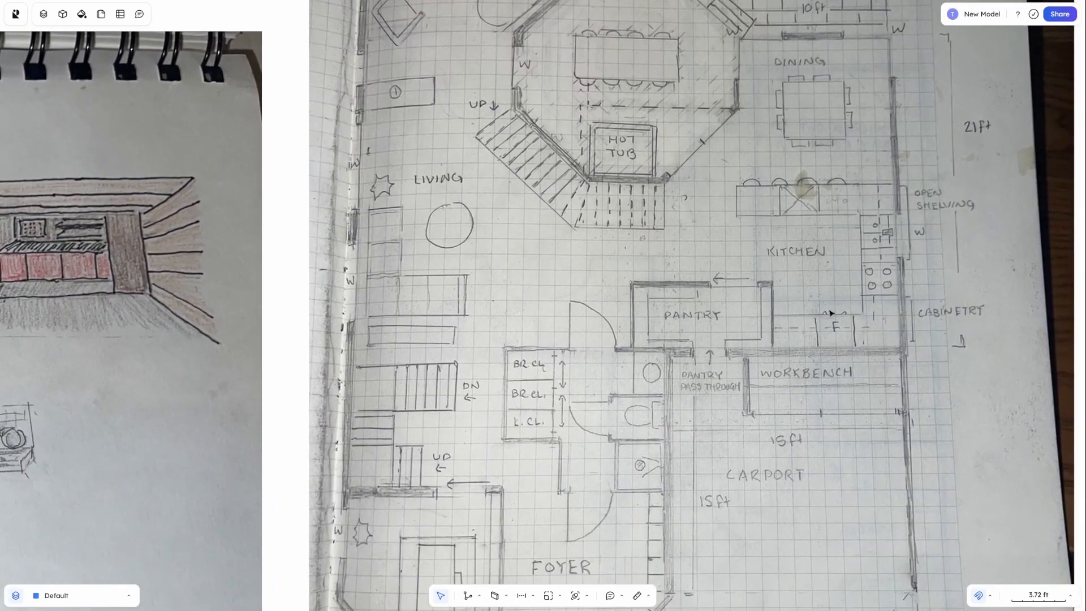
{"action": "middle_click_drag", "start_coordinate": [887, 508], "coordinate": [861, 420]}
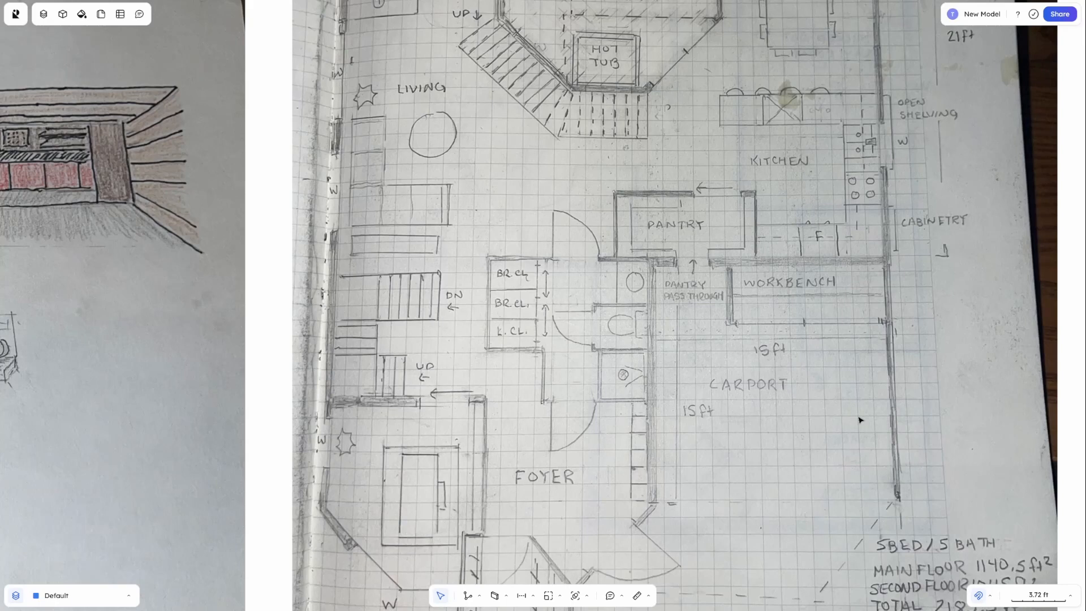
{"action": "mouse_move", "coordinate": [702, 511]}
{"action": "middle_mouse_down"}
{"action": "mouse_move", "coordinate": [740, 399]}
{"action": "mouse_move", "coordinate": [726, 397]}
{"action": "mouse_move", "coordinate": [695, 491]}
{"action": "middle_mouse_up"}
{"action": "middle_click_drag", "start_coordinate": [712, 379], "coordinate": [758, 557]}
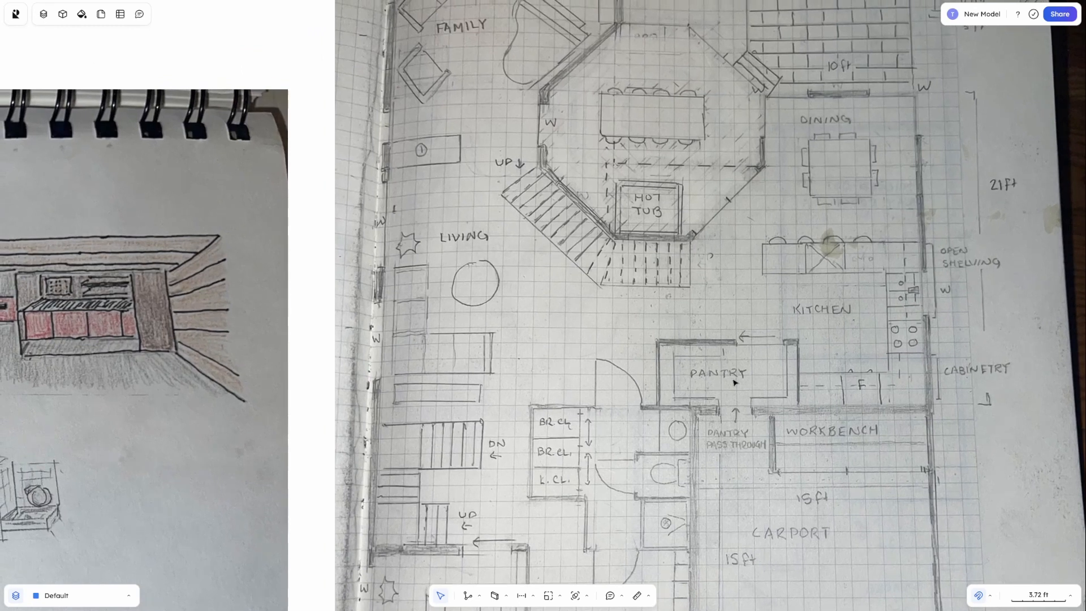
{"action": "middle_click_drag", "start_coordinate": [757, 339], "coordinate": [785, 469]}
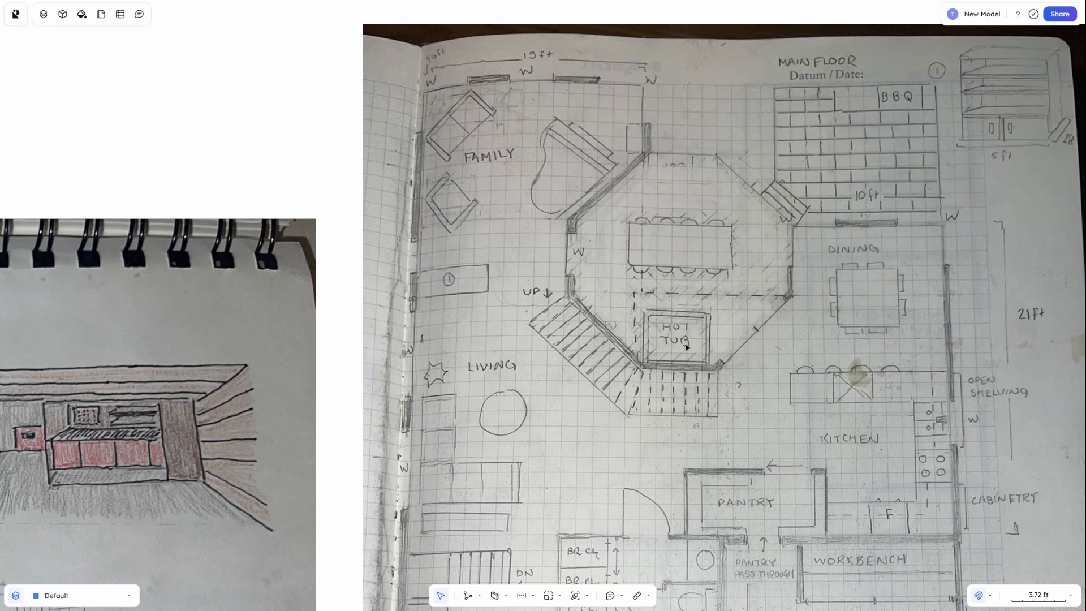
Examine the family room, living room and staircases along the outer wall of the main floor plan
{"action": "scroll", "coordinate": [687, 346], "scroll_direction": "left", "scroll_amount": 5}
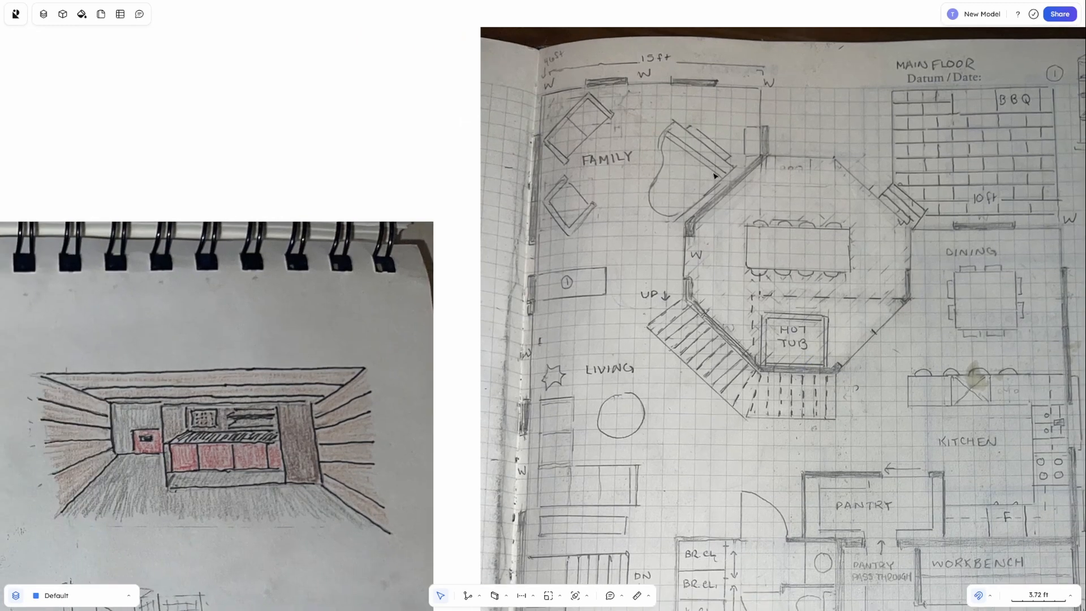
{"action": "scroll", "coordinate": [651, 356], "scroll_direction": "down", "scroll_amount": 5}
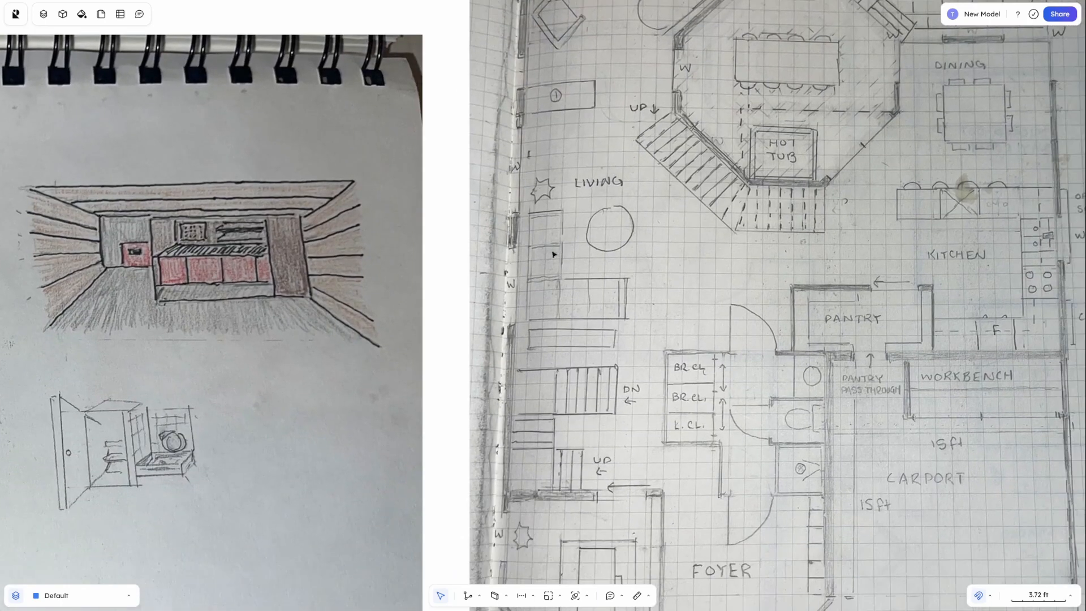
{"action": "scroll", "coordinate": [645, 362], "scroll_direction": "down", "scroll_amount": 3}
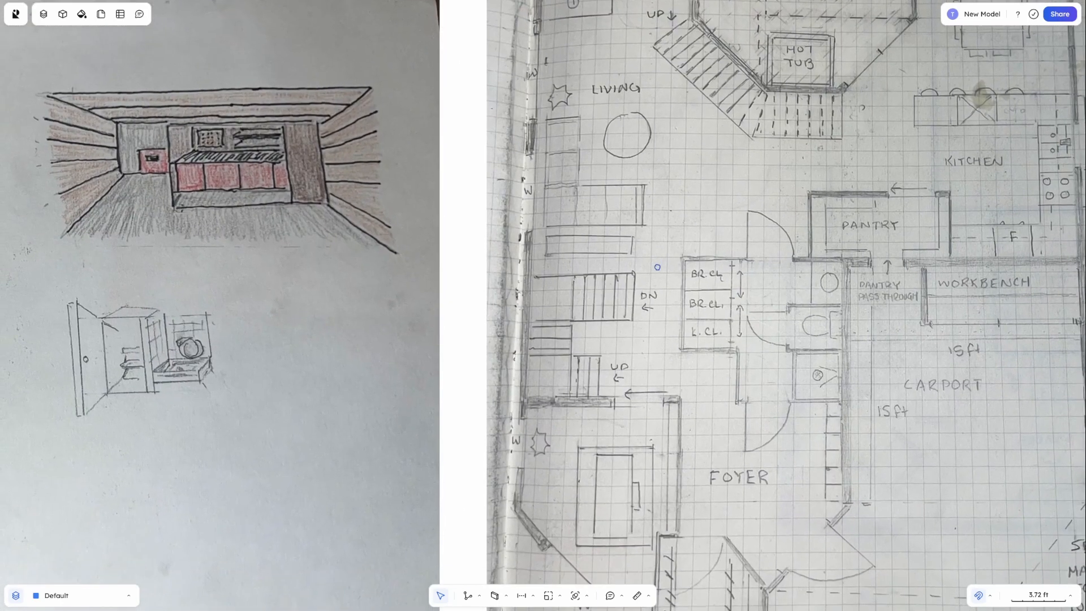
{"action": "scroll", "coordinate": [774, 152], "scroll_direction": "up", "scroll_amount": 3}
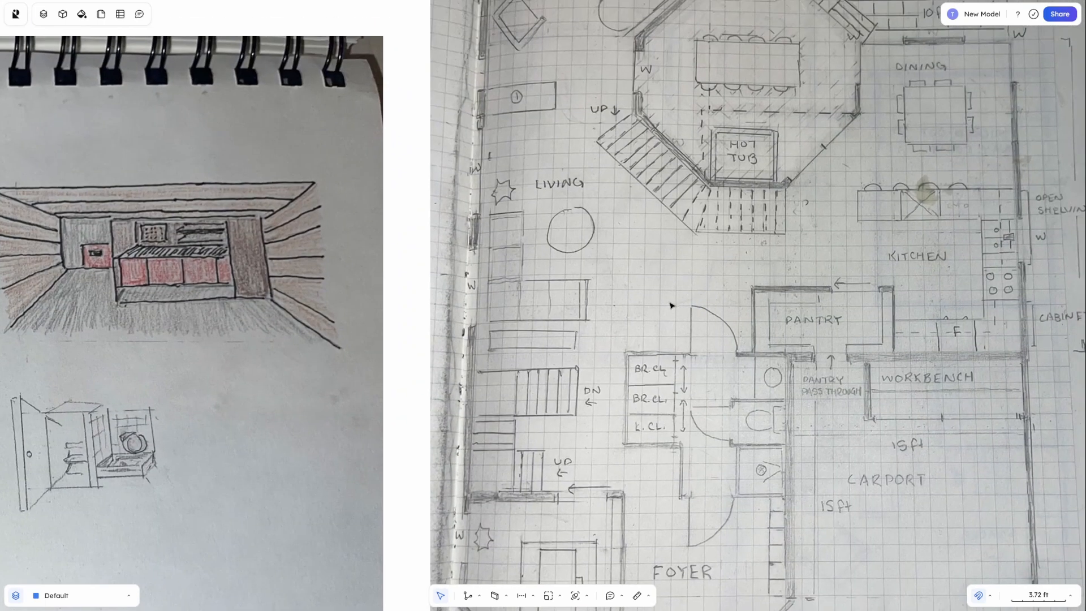
{"action": "scroll", "coordinate": [671, 306], "scroll_direction": "down", "scroll_amount": 5}
{"action": "scroll", "coordinate": [672, 305], "scroll_direction": "left", "scroll_amount": 3}
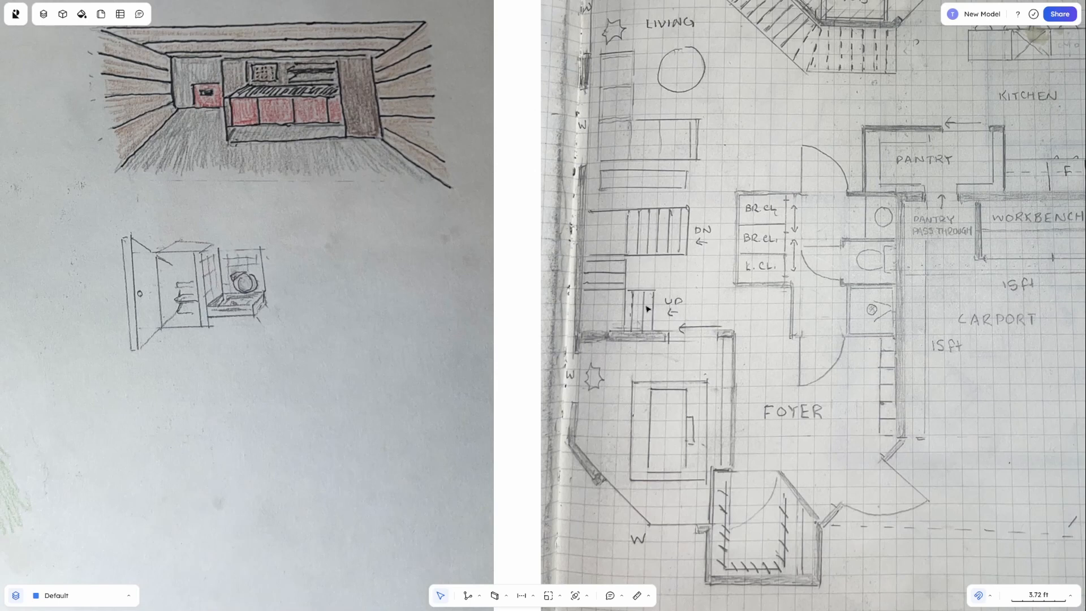
Examine the foyer, the angled front room, the entry closet and the washroom area of the main floor plan
{"action": "mouse_move", "coordinate": [650, 311]}
{"action": "middle_mouse_down"}
{"action": "mouse_move", "coordinate": [830, 273]}
{"action": "mouse_move", "coordinate": [691, 301]}
{"action": "mouse_move", "coordinate": [602, 276]}
{"action": "middle_mouse_up"}
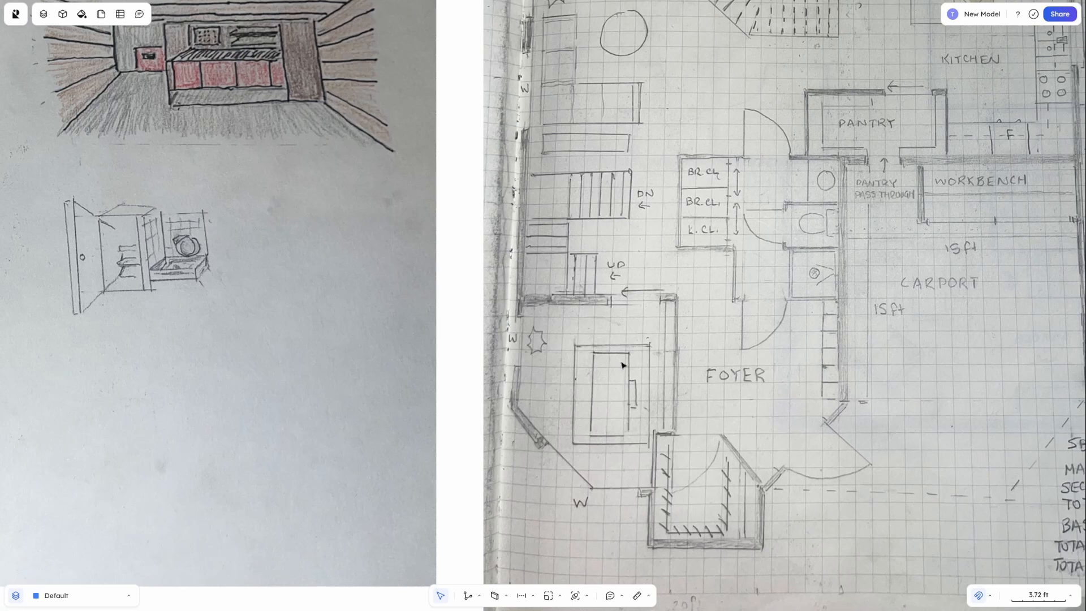
{"action": "scroll", "coordinate": [632, 352], "scroll_direction": "right", "scroll_amount": 5}
{"action": "scroll", "coordinate": [632, 352], "scroll_direction": "down", "scroll_amount": 2}
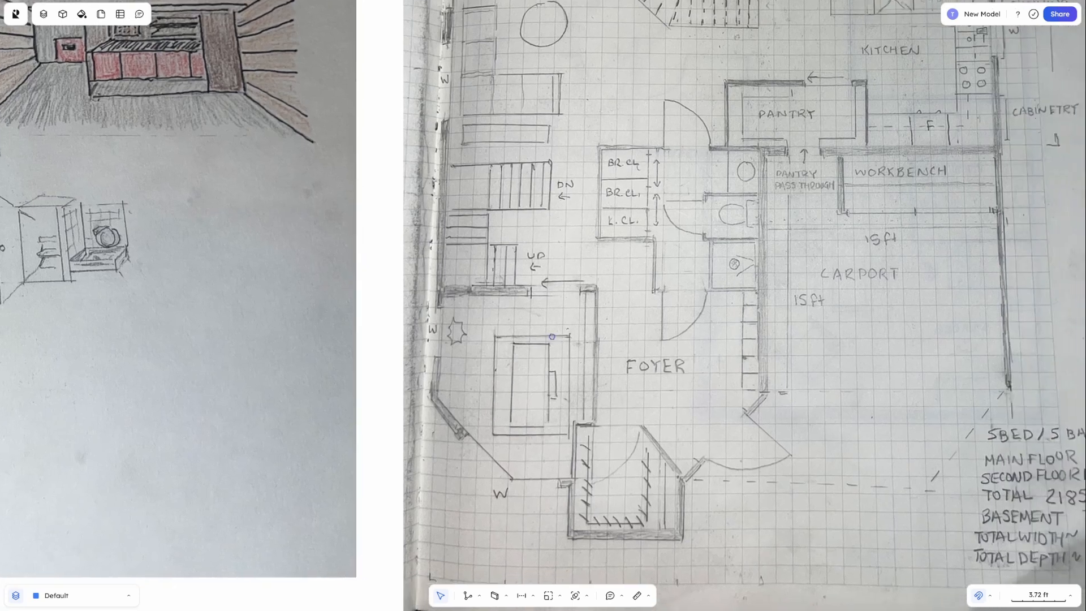
{"action": "scroll", "coordinate": [615, 333], "scroll_direction": "up", "scroll_amount": 2}
{"action": "scroll", "coordinate": [615, 333], "scroll_direction": "right", "scroll_amount": 1}
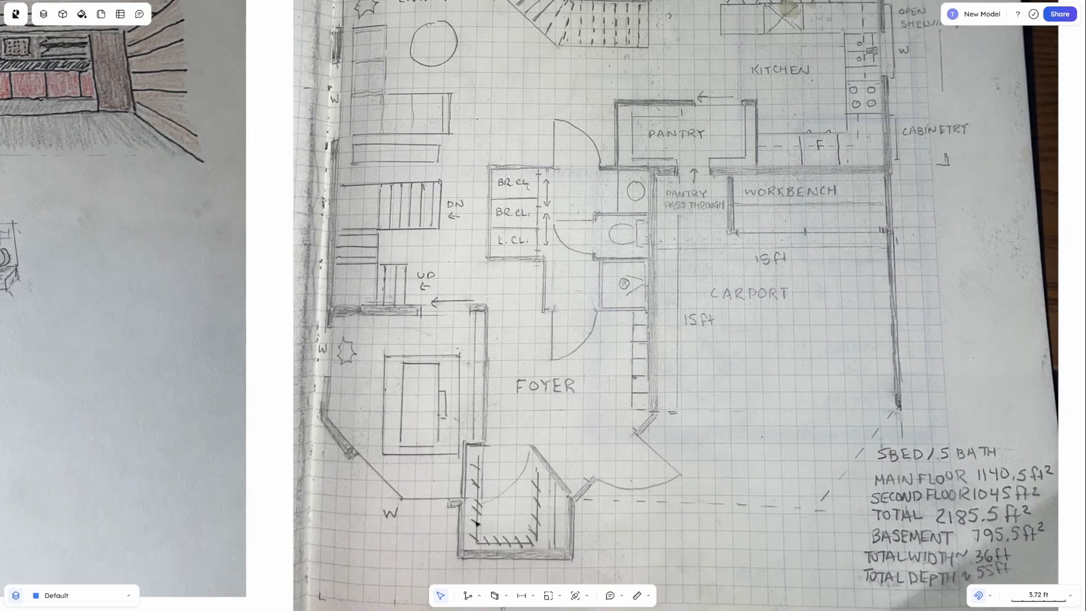
{"action": "scroll", "coordinate": [615, 503], "scroll_direction": "up", "scroll_amount": 3}
{"action": "scroll", "coordinate": [615, 503], "scroll_direction": "left", "scroll_amount": 2}
{"action": "scroll", "coordinate": [615, 503], "scroll_direction": "up", "scroll_amount": 2}
{"action": "scroll", "coordinate": [615, 503], "scroll_direction": "left", "scroll_amount": 2}
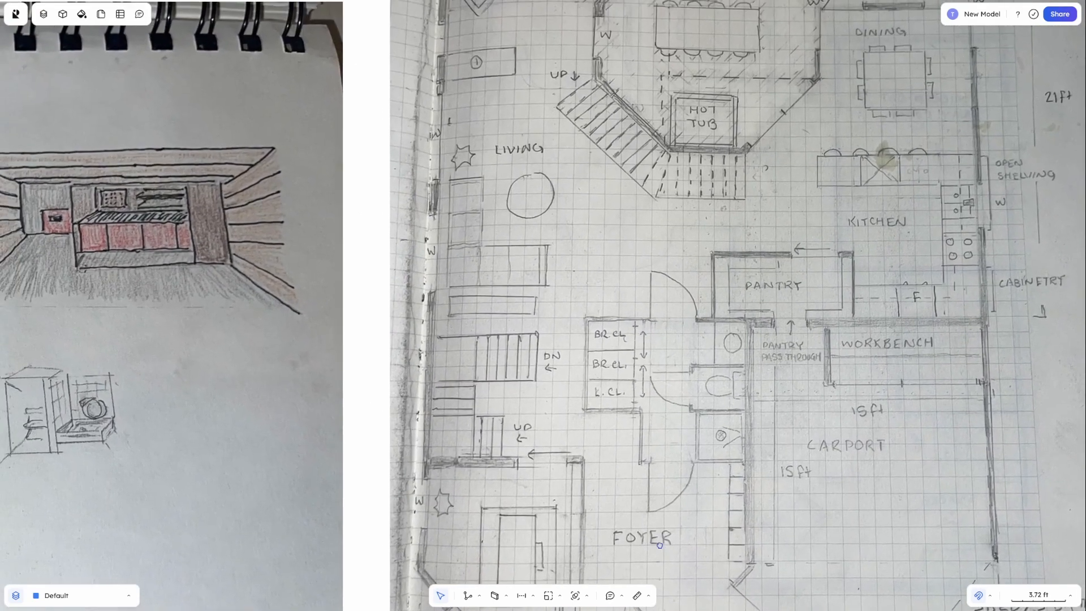
Review the carport and the area notes on the main floor plan, then examine the second floor's bedrooms and washrooms
{"action": "scroll", "coordinate": [611, 422], "scroll_direction": "right", "scroll_amount": 7}
{"action": "scroll", "coordinate": [611, 423], "scroll_direction": "up", "scroll_amount": 1}
{"action": "scroll", "coordinate": [611, 423], "scroll_direction": "down", "scroll_amount": 5}
{"action": "scroll", "coordinate": [610, 423], "scroll_direction": "right", "scroll_amount": 3}
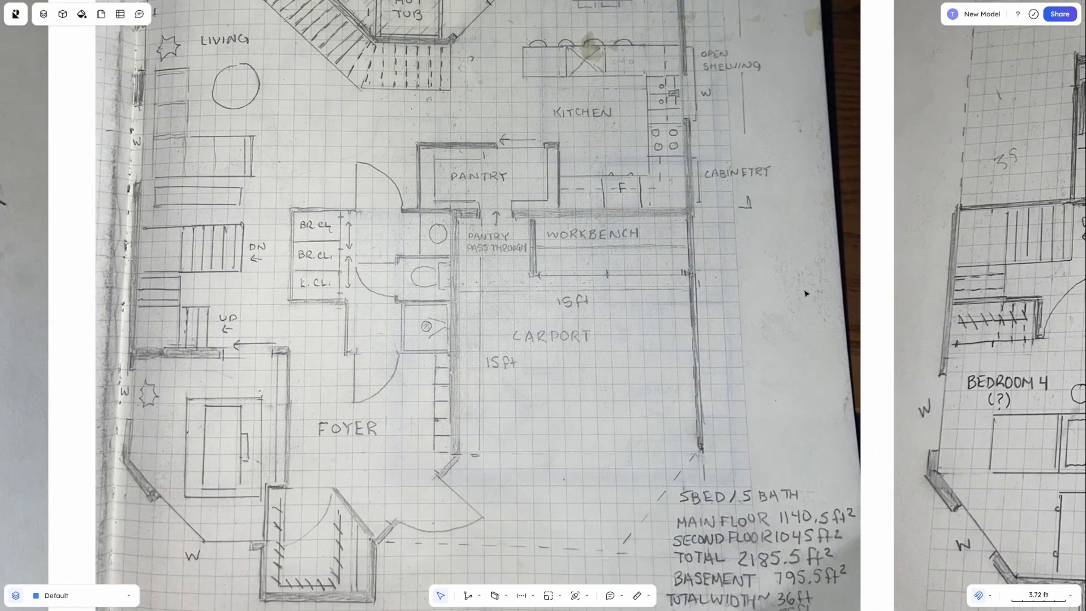
{"action": "scroll", "coordinate": [806, 293], "scroll_direction": "right", "scroll_amount": 15}
{"action": "scroll", "coordinate": [807, 293], "scroll_direction": "down", "scroll_amount": 2}
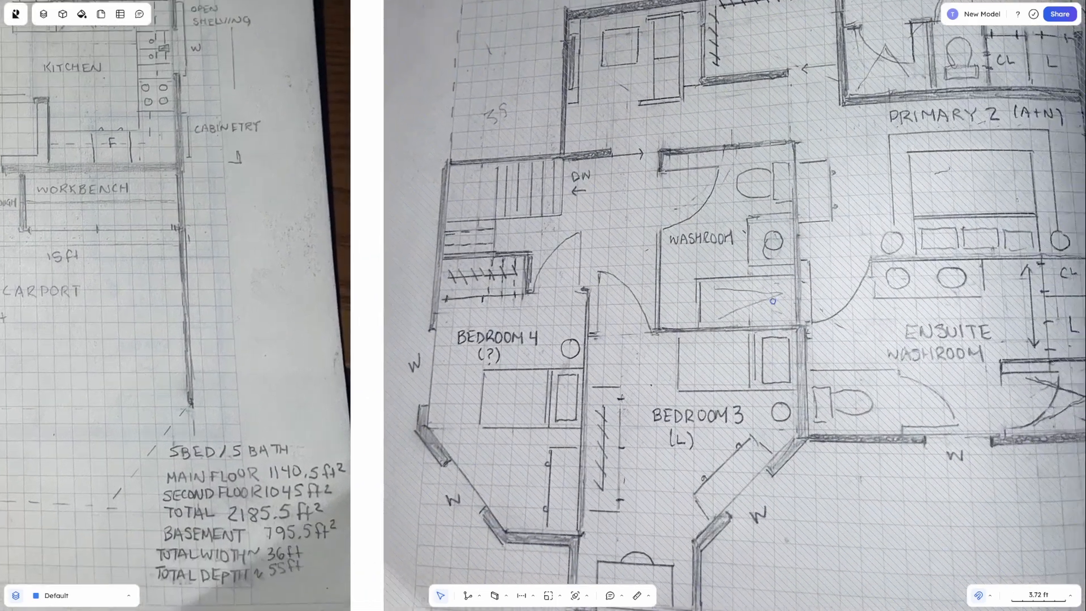
{"action": "scroll", "coordinate": [773, 302], "scroll_direction": "right", "scroll_amount": 3}
{"action": "scroll", "coordinate": [772, 301], "scroll_direction": "up", "scroll_amount": 2}
{"action": "scroll", "coordinate": [712, 287], "scroll_direction": "right", "scroll_amount": 2}
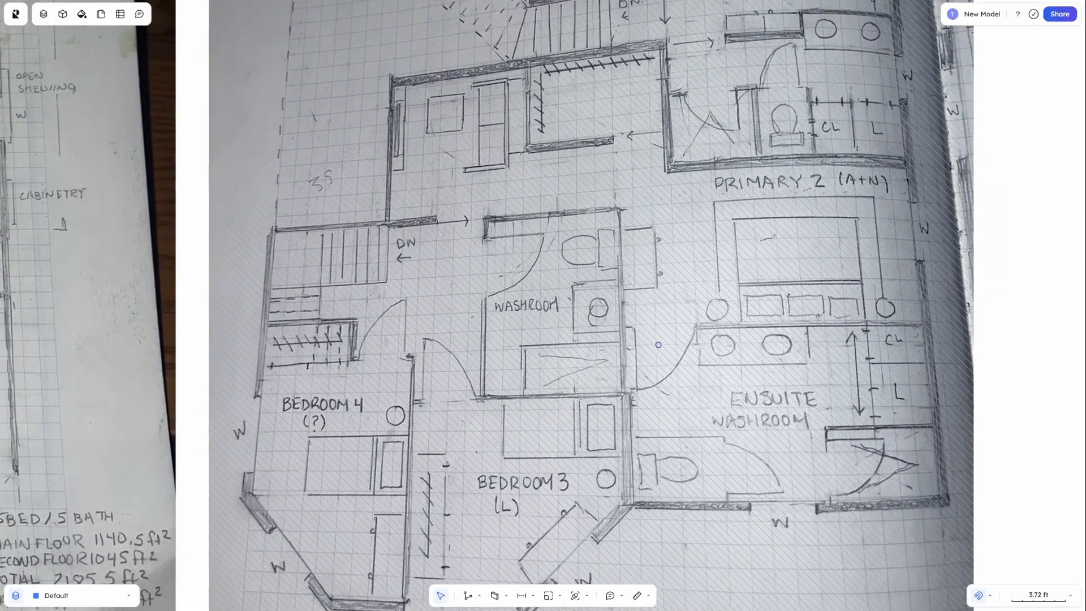
Examine the second floor plan's primary bedroom, dressing closet, Primary 2 room and ensuite washroom
{"action": "scroll", "coordinate": [658, 345], "scroll_direction": "up", "scroll_amount": 8}
{"action": "scroll", "coordinate": [658, 345], "scroll_direction": "right", "scroll_amount": 3}
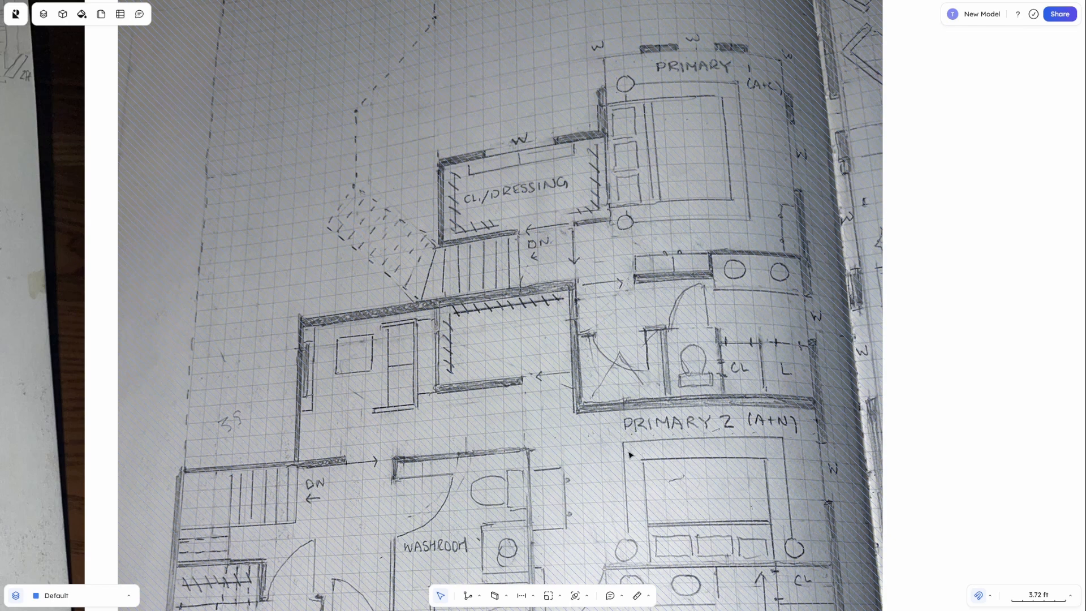
{"action": "scroll", "coordinate": [630, 454], "scroll_direction": "down", "scroll_amount": 5}
{"action": "scroll", "coordinate": [630, 454], "scroll_direction": "left", "scroll_amount": 3}
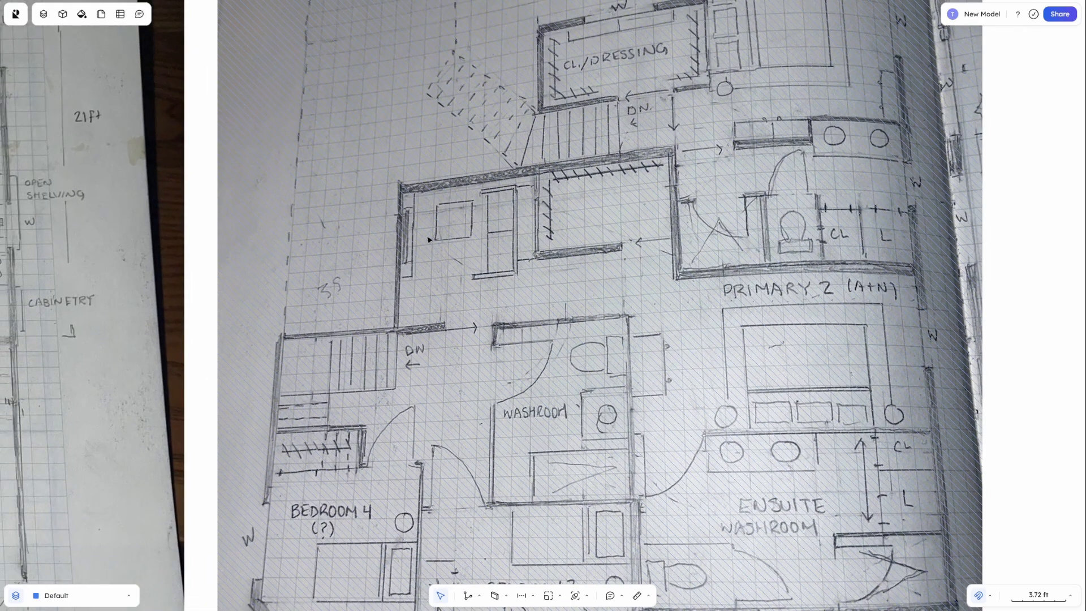
{"action": "scroll", "coordinate": [558, 372], "scroll_direction": "down", "scroll_amount": 5}
{"action": "scroll", "coordinate": [558, 372], "scroll_direction": "right", "scroll_amount": 1}
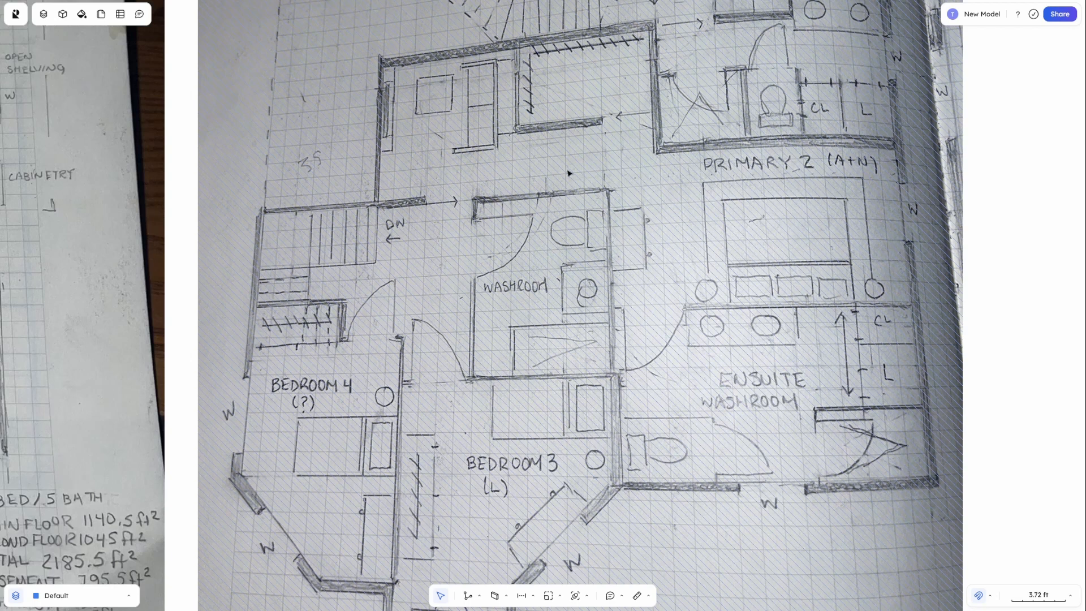
{"action": "scroll", "coordinate": [663, 224], "scroll_direction": "up", "scroll_amount": 4}
{"action": "scroll", "coordinate": [663, 224], "scroll_direction": "left", "scroll_amount": 2}
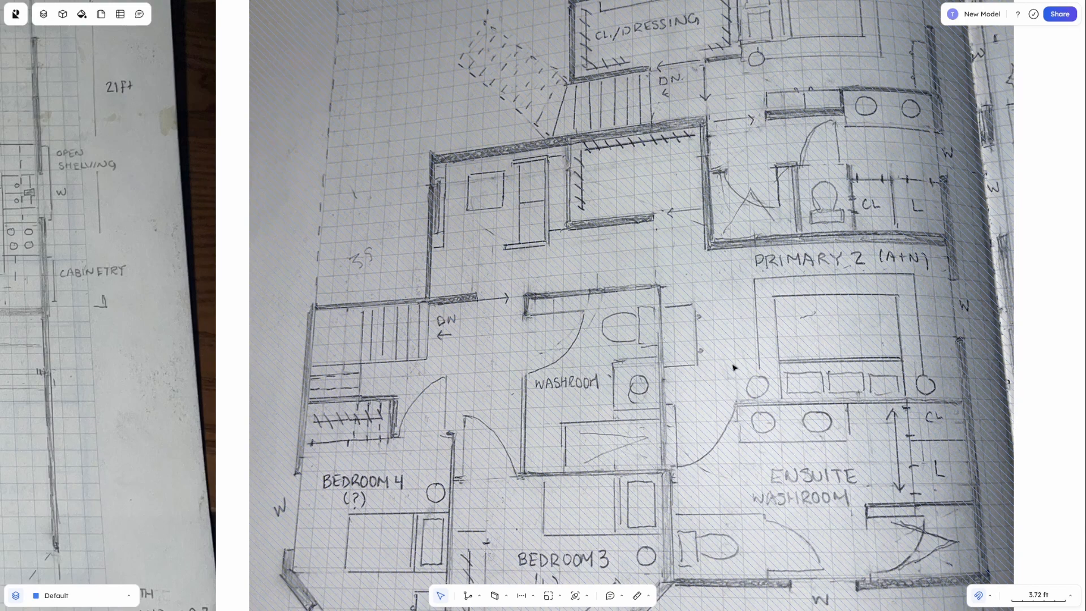
Trace the second floor plan from the primary suite and its stairs down to Bedroom 3 and Bedroom 4
{"action": "middle_click_drag", "start_coordinate": [733, 363], "coordinate": [670, 542]}
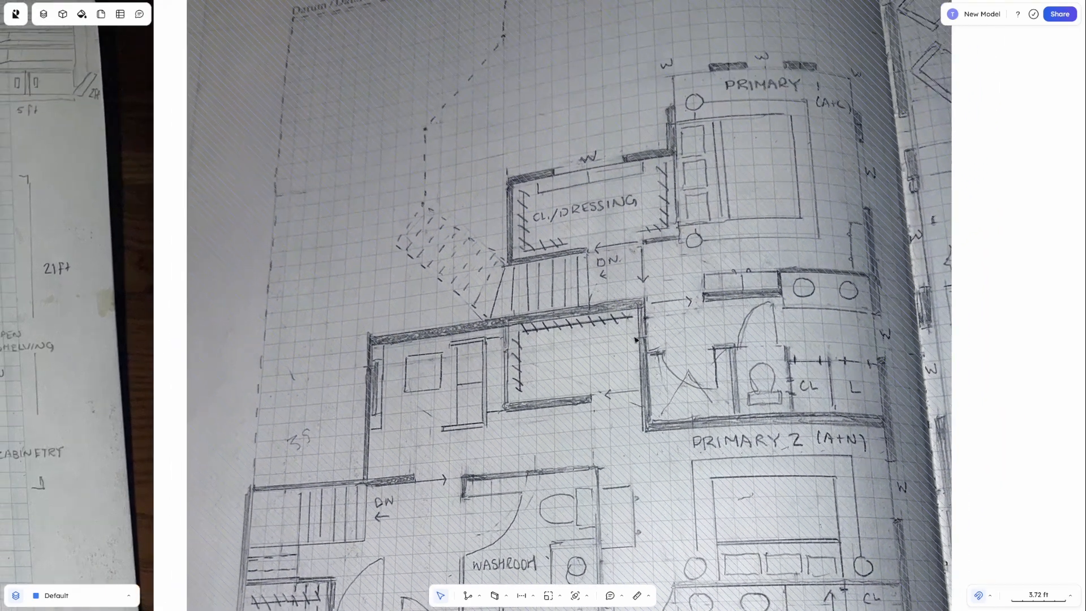
{"action": "scroll", "coordinate": [594, 388], "scroll_direction": "up", "scroll_amount": 3}
{"action": "scroll", "coordinate": [594, 388], "scroll_direction": "right", "scroll_amount": 2}
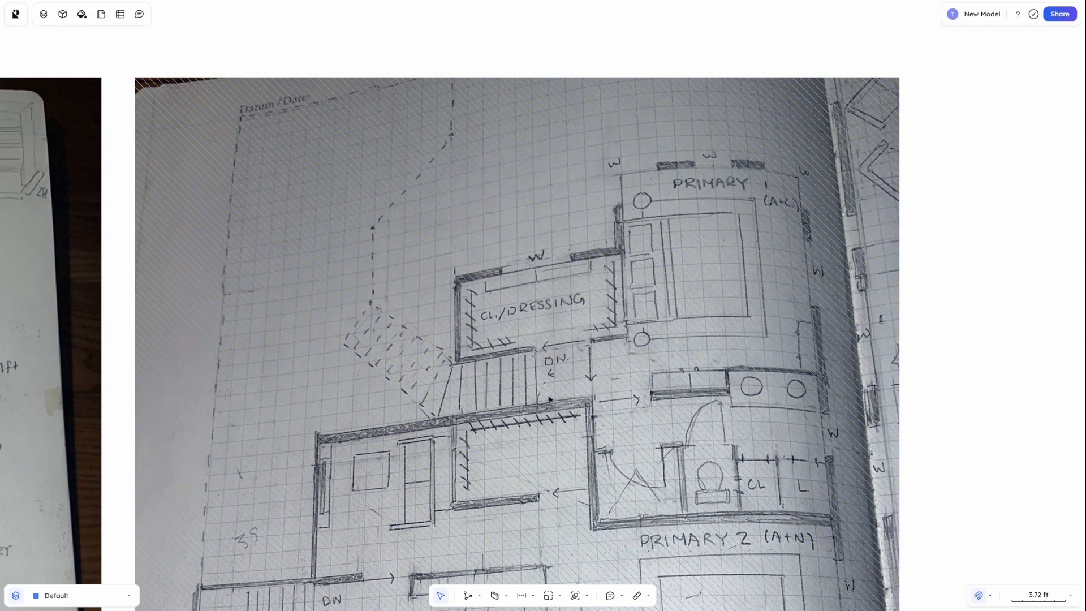
{"action": "scroll", "coordinate": [577, 455], "scroll_direction": "down", "scroll_amount": 10}
{"action": "scroll", "coordinate": [577, 454], "scroll_direction": "left", "scroll_amount": 4}
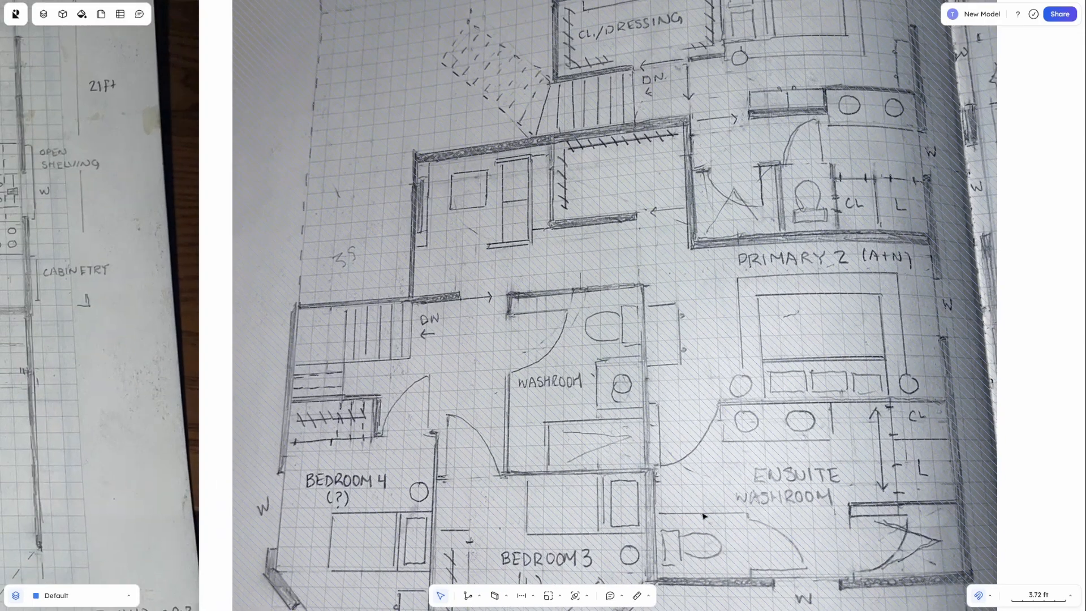
{"action": "scroll", "coordinate": [684, 501], "scroll_direction": "left", "scroll_amount": 2}
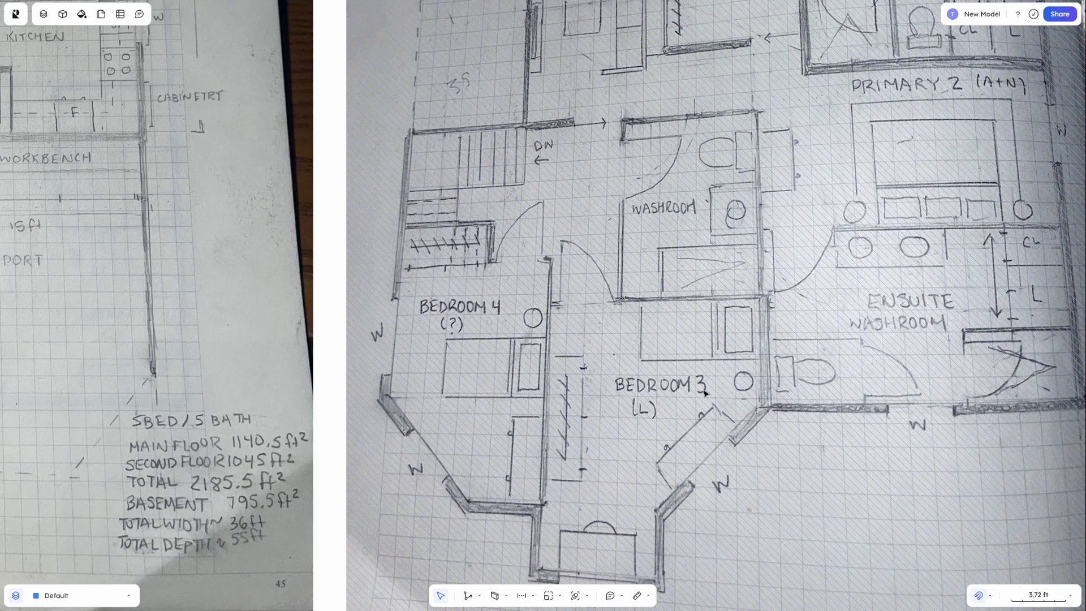
{"action": "scroll", "coordinate": [648, 373], "scroll_direction": "up", "scroll_amount": 5}
Return past the main floor plan and examine the colored house sketches on the spiral notebook page
{"action": "middle_click_drag", "start_coordinate": [601, 493], "coordinate": [899, 462]}
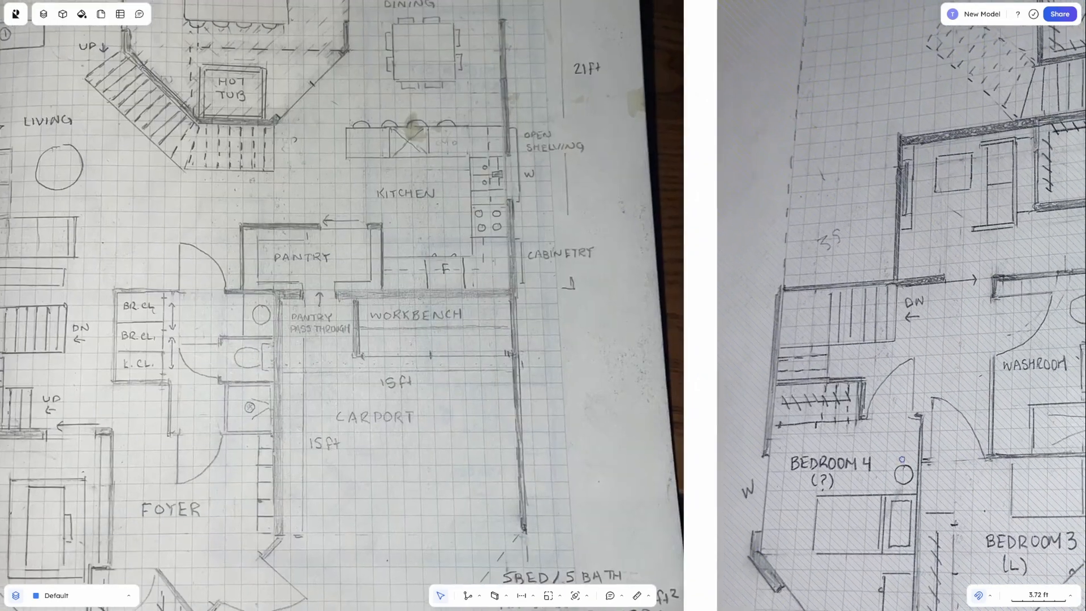
{"action": "middle_click_drag", "start_coordinate": [527, 461], "coordinate": [763, 468]}
{"action": "left_click", "coordinate": [1028, 601]}
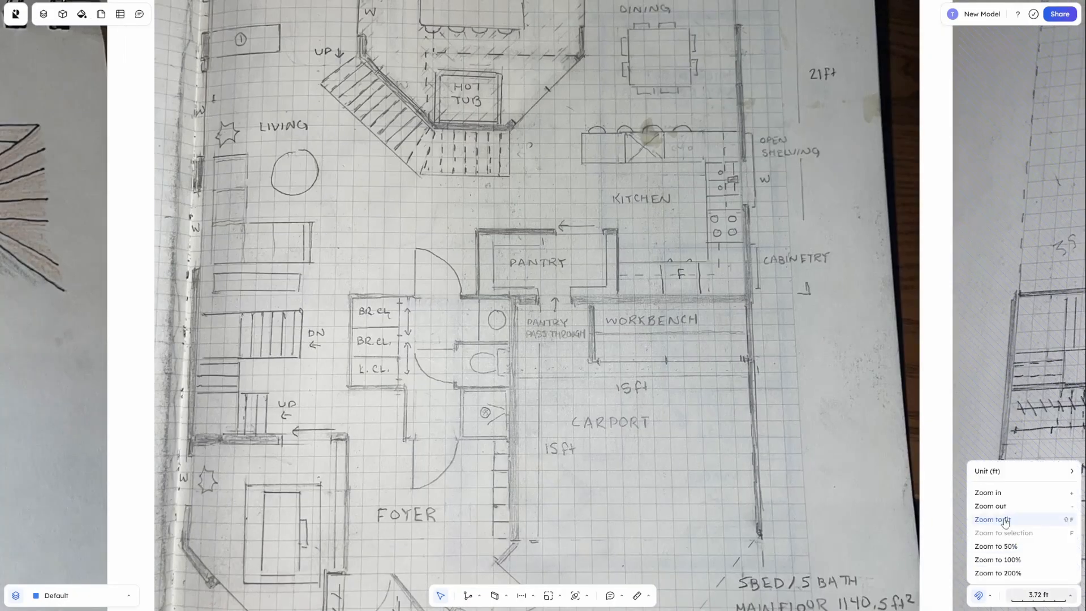
{"action": "left_click", "coordinate": [987, 507]}
{"action": "middle_click_drag", "start_coordinate": [378, 441], "coordinate": [877, 438]}
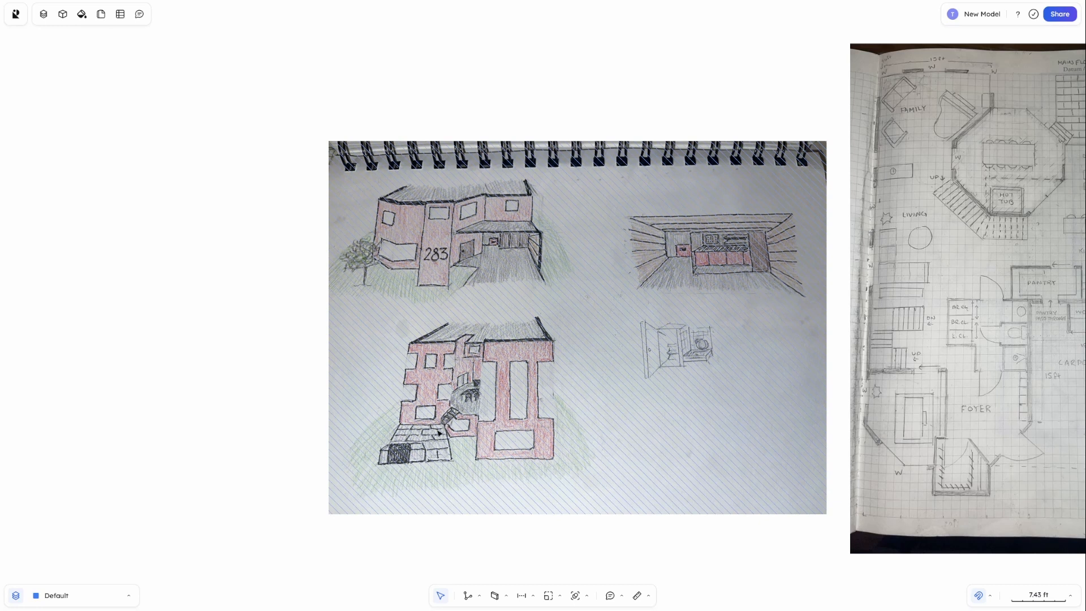
Add a "21ft" text label beside the dimension line along the dining and kitchen wall of the main floor plan
{"action": "middle_click_drag", "start_coordinate": [829, 337], "coordinate": [526, 419]}
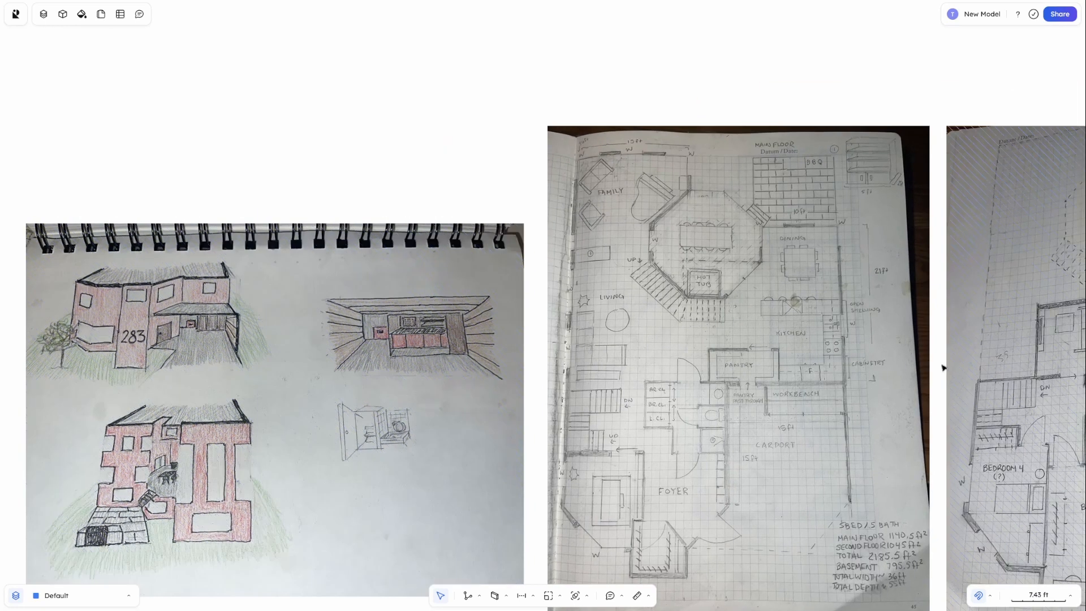
{"action": "middle_click_drag", "start_coordinate": [944, 368], "coordinate": [559, 322]}
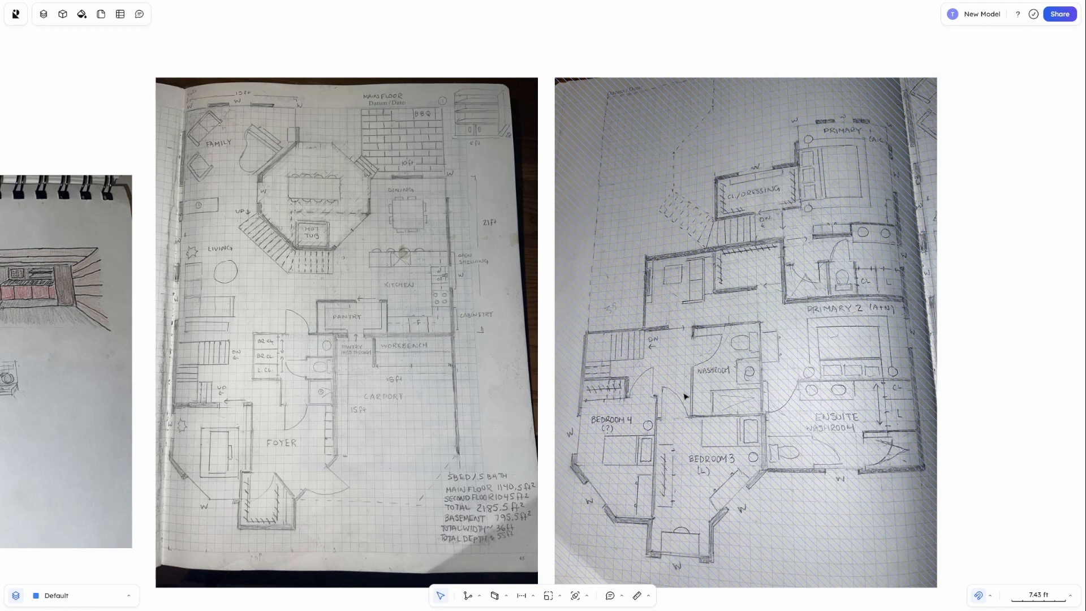
{"action": "middle_click_drag", "start_coordinate": [640, 383], "coordinate": [737, 409]}
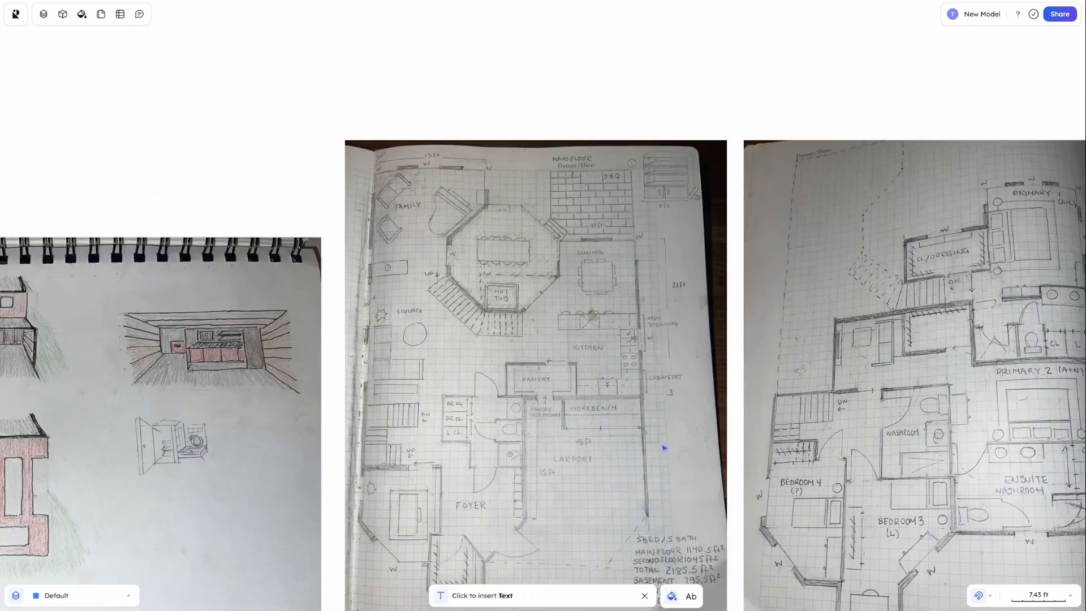
{"action": "left_click", "coordinate": [627, 229]}
{"action": "type", "text": "21ft"}
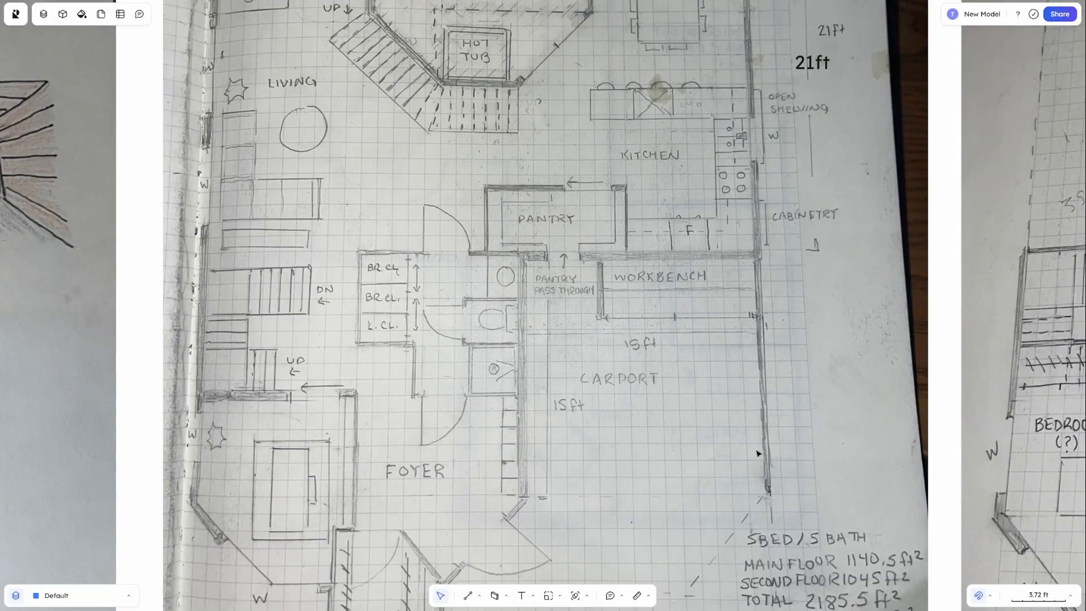
Label the carport's outer wall on the main floor plan with the text "14.5ft"
{"action": "left_click", "coordinate": [522, 596]}
{"action": "left_click_drag", "start_coordinate": [794, 395], "coordinate": [925, 437]}
{"action": "type", "text": "14.5ft"}
{"action": "left_click_drag", "start_coordinate": [822, 407], "coordinate": [803, 378]}
{"action": "key", "text": "Escape"}
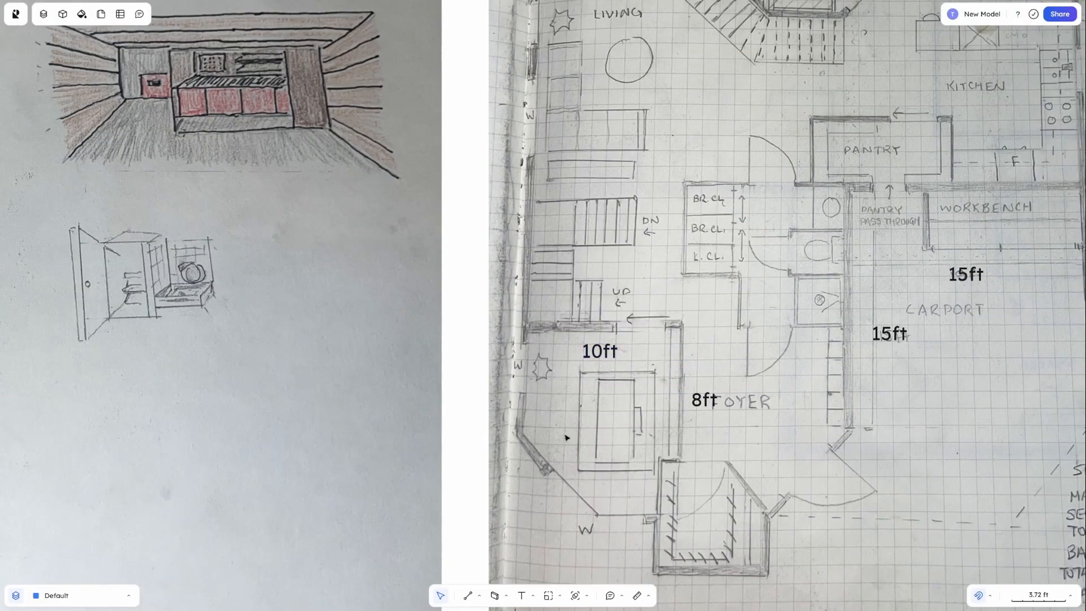
Label the short outer wall of the room beside the foyer "6.5ft" and the main floor plan's overall width "35ft"
{"action": "key", "text": "t"}
{"action": "left_click", "coordinate": [536, 416]}
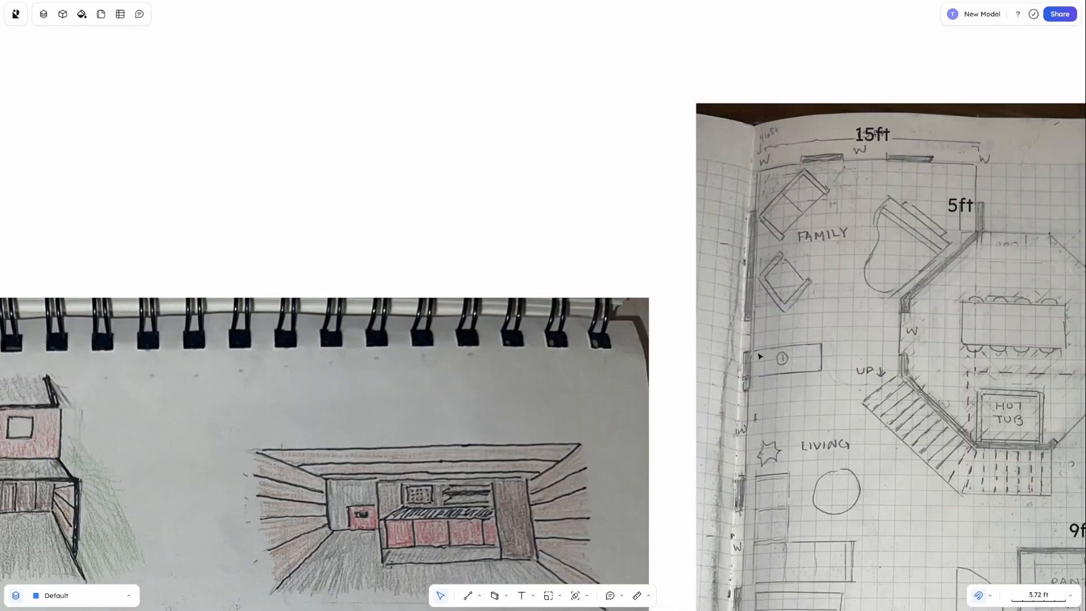
{"action": "scroll", "coordinate": [760, 355], "scroll_direction": "down", "scroll_amount": 5}
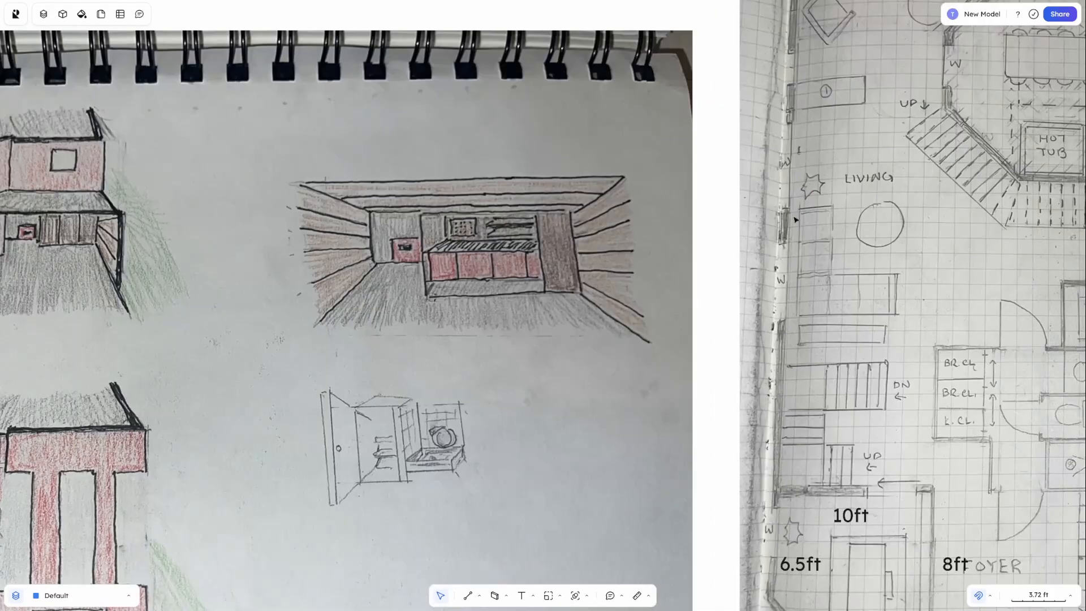
{"action": "scroll", "coordinate": [791, 402], "scroll_direction": "down", "scroll_amount": 2}
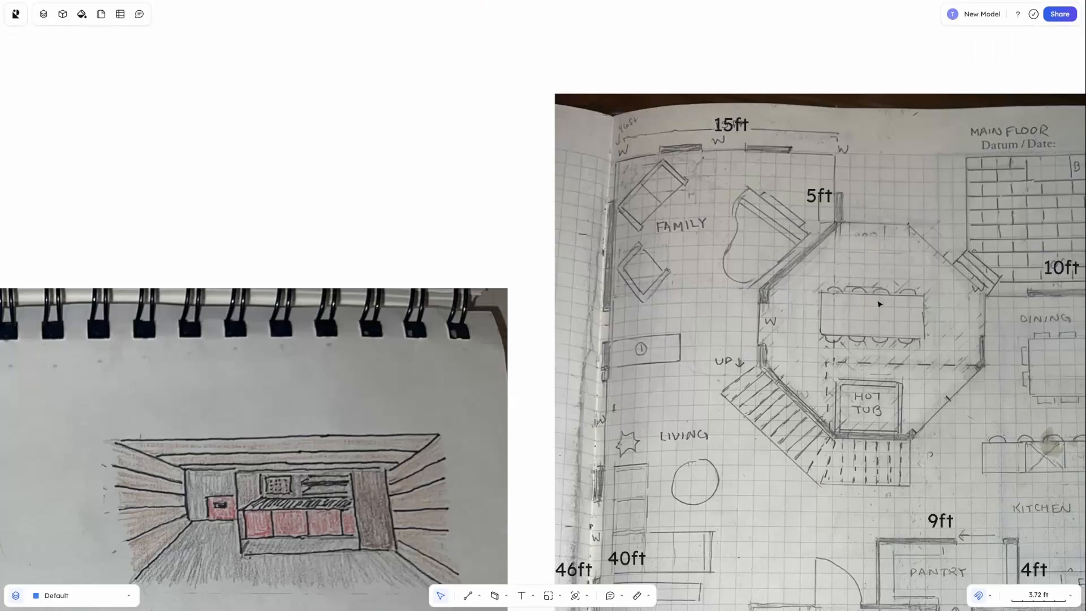
{"action": "scroll", "coordinate": [696, 250], "scroll_direction": "right", "scroll_amount": 3}
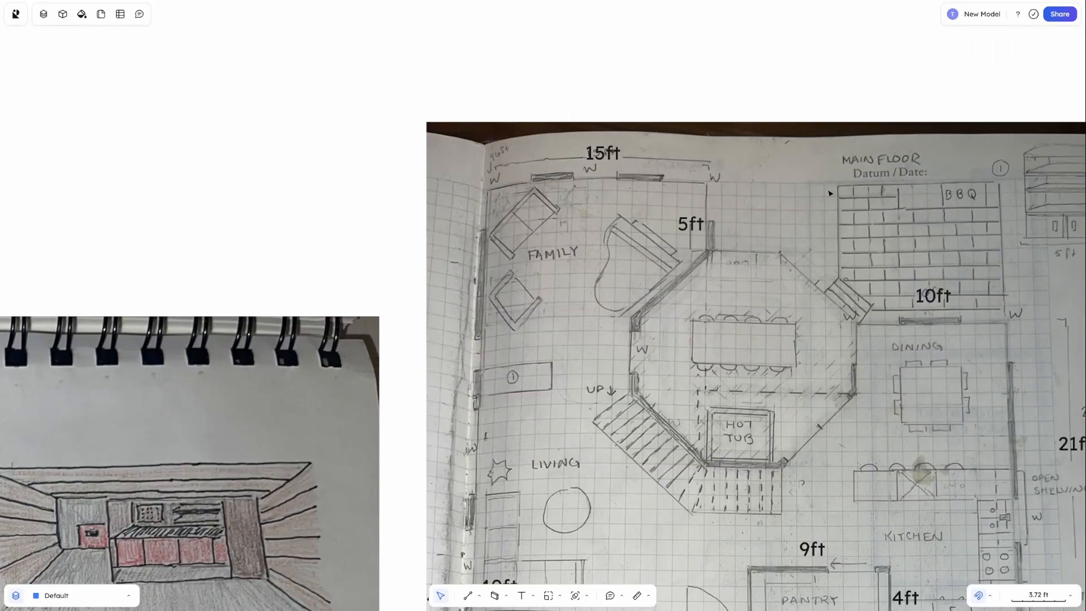
{"action": "type", "text": "35ft"}
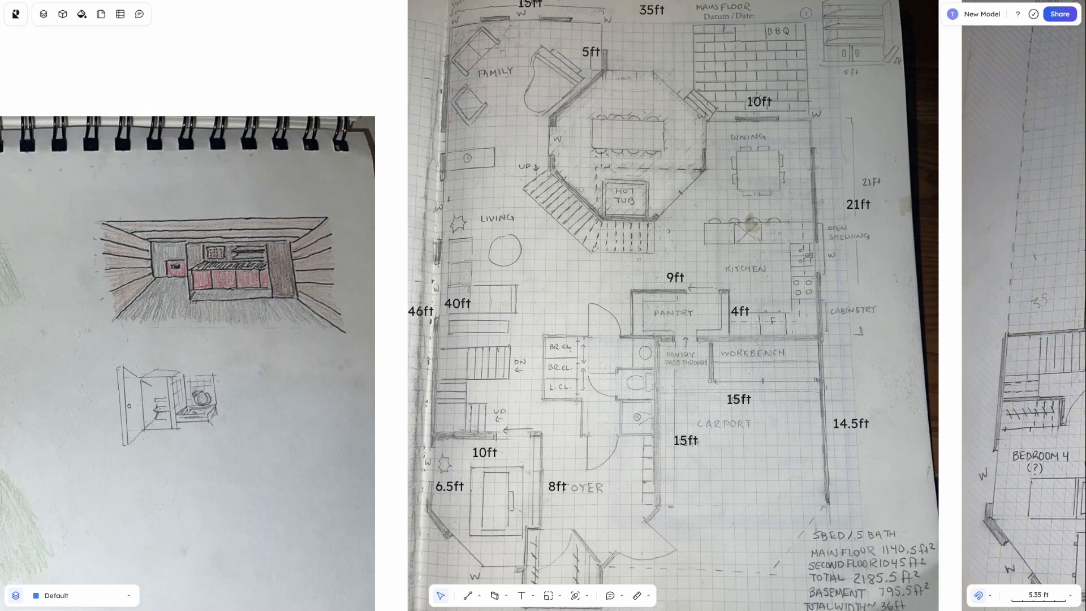
Move the second floor plan and the notebook sketch image well to the left of the main floor plan
{"action": "left_click", "coordinate": [1040, 595]}
{"action": "left_click", "coordinate": [1018, 507]}
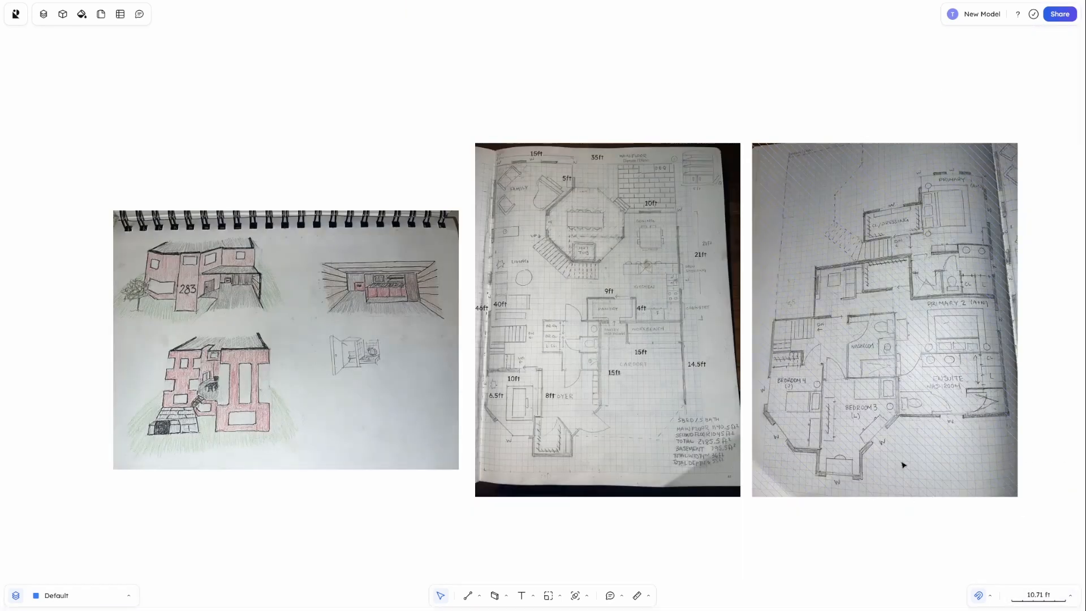
{"action": "left_click", "coordinate": [895, 430]}
{"action": "mouse_move", "coordinate": [901, 421]}
{"action": "left_mouse_down"}
{"action": "mouse_move", "coordinate": [326, 470]}
{"action": "mouse_move", "coordinate": [111, 447]}
{"action": "left_mouse_up"}
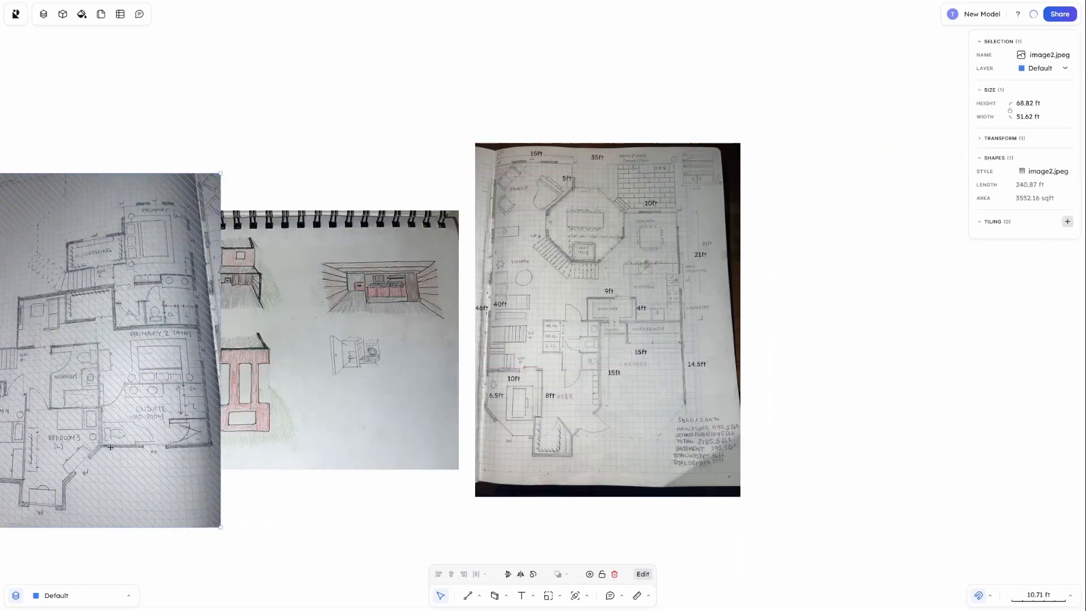
{"action": "left_click_drag", "start_coordinate": [348, 375], "coordinate": [110, 403]}
{"action": "mouse_move", "coordinate": [236, 411]}
{"action": "middle_mouse_down"}
{"action": "mouse_move", "coordinate": [490, 424]}
{"action": "mouse_move", "coordinate": [694, 399]}
{"action": "middle_mouse_up"}
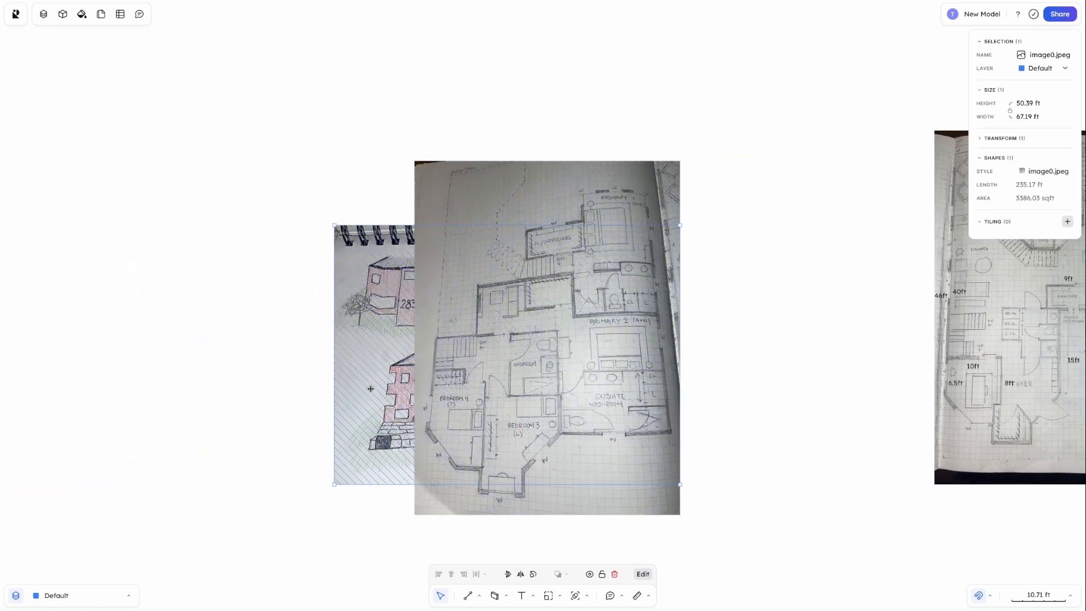
{"action": "left_click_drag", "start_coordinate": [370, 389], "coordinate": [90, 389]}
{"action": "middle_click_drag", "start_coordinate": [769, 374], "coordinate": [232, 401]}
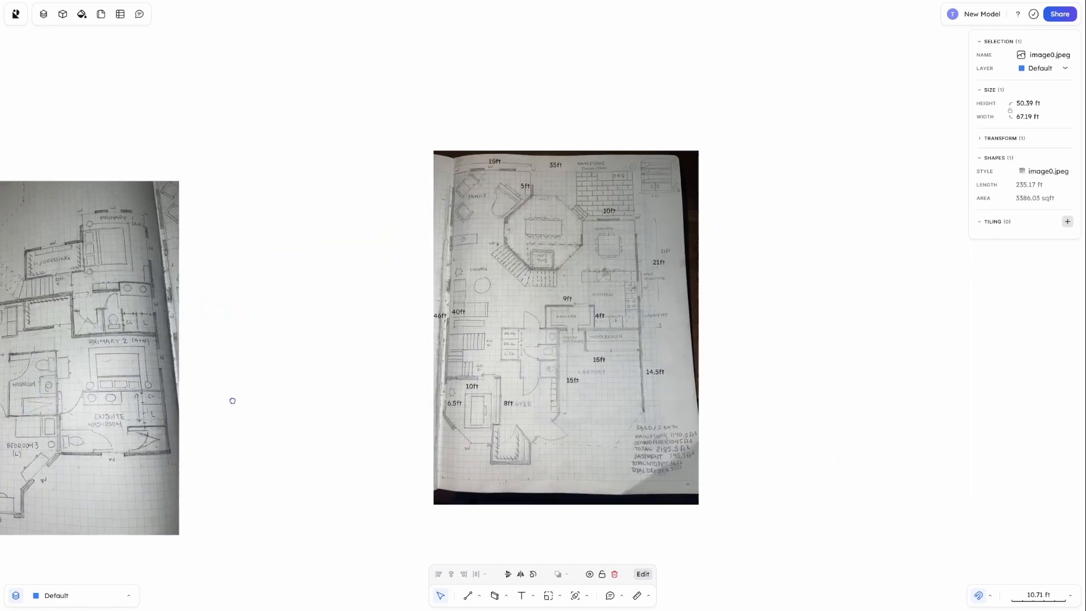
{"action": "left_click", "coordinate": [840, 389]}
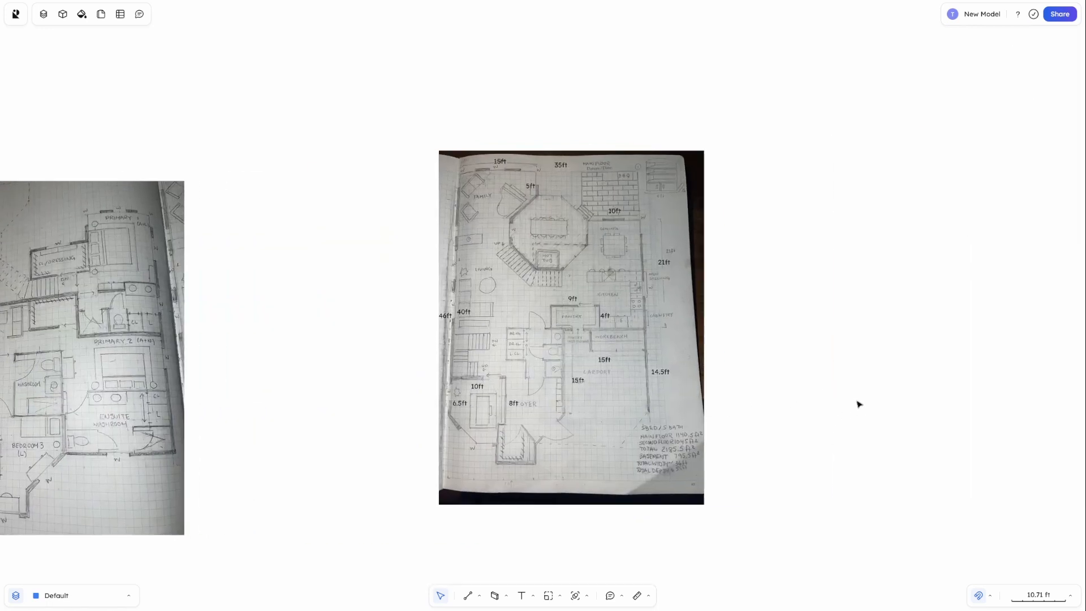
{"action": "key", "text": "w"}
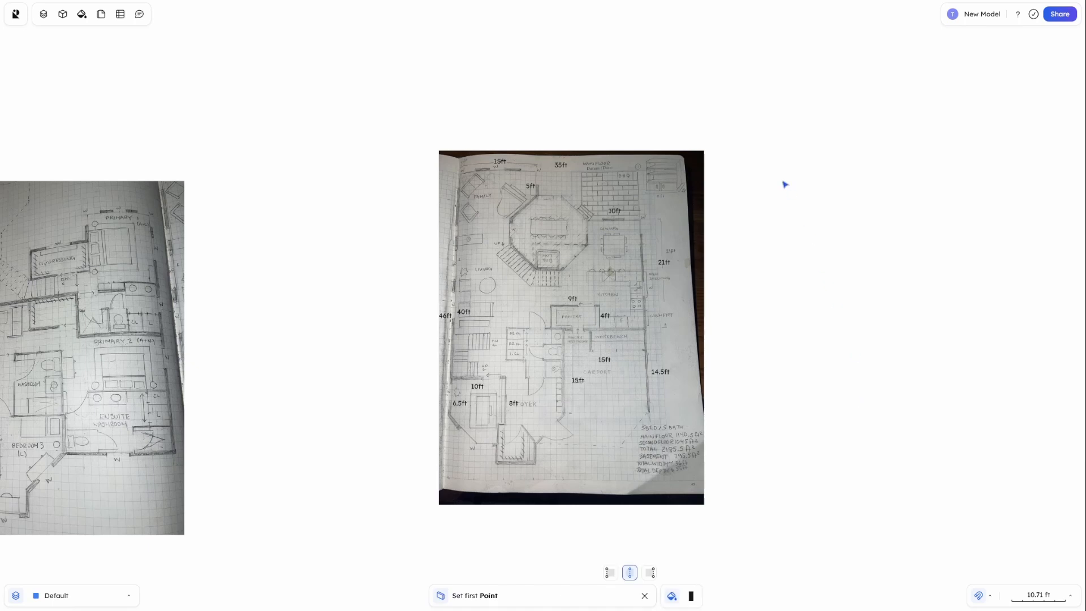
{"action": "left_click", "coordinate": [763, 156]}
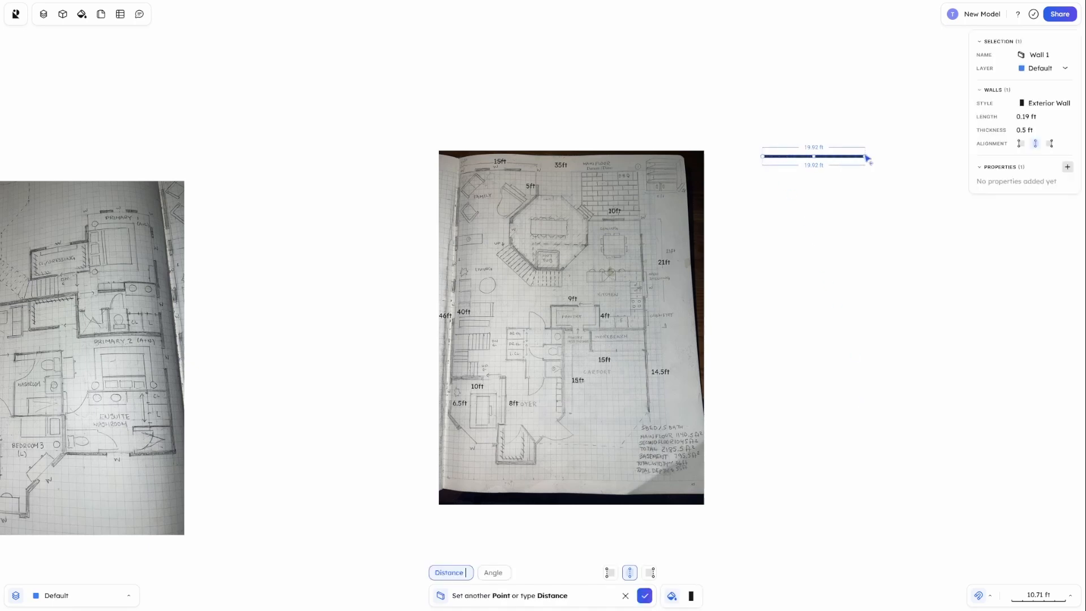
{"action": "key", "text": "Escape"}
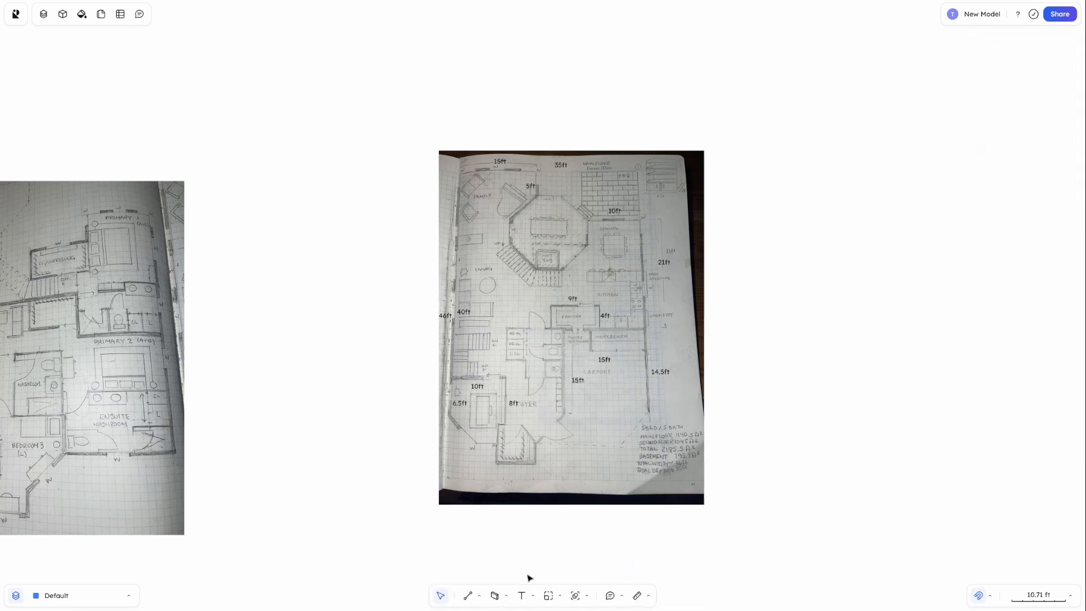
Draw a rectangular zone 35 ft wide and 46 ft high in the empty space right of the main floor plan
{"action": "key", "text": "w"}
{"action": "left_click", "coordinate": [787, 159]}
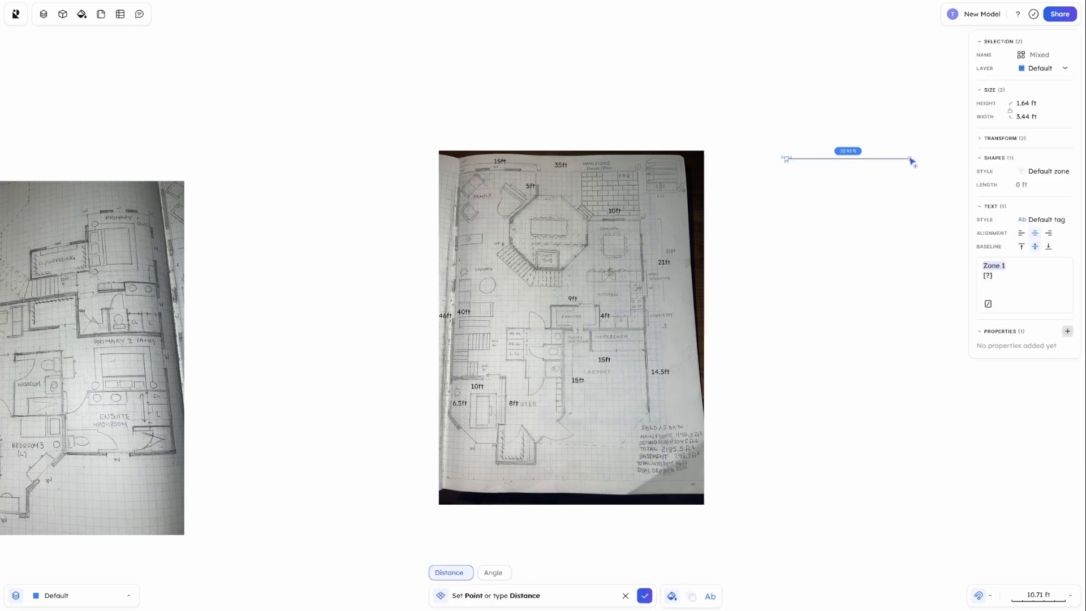
{"action": "type", "text": "35"}
{"action": "key", "text": "Tab"}
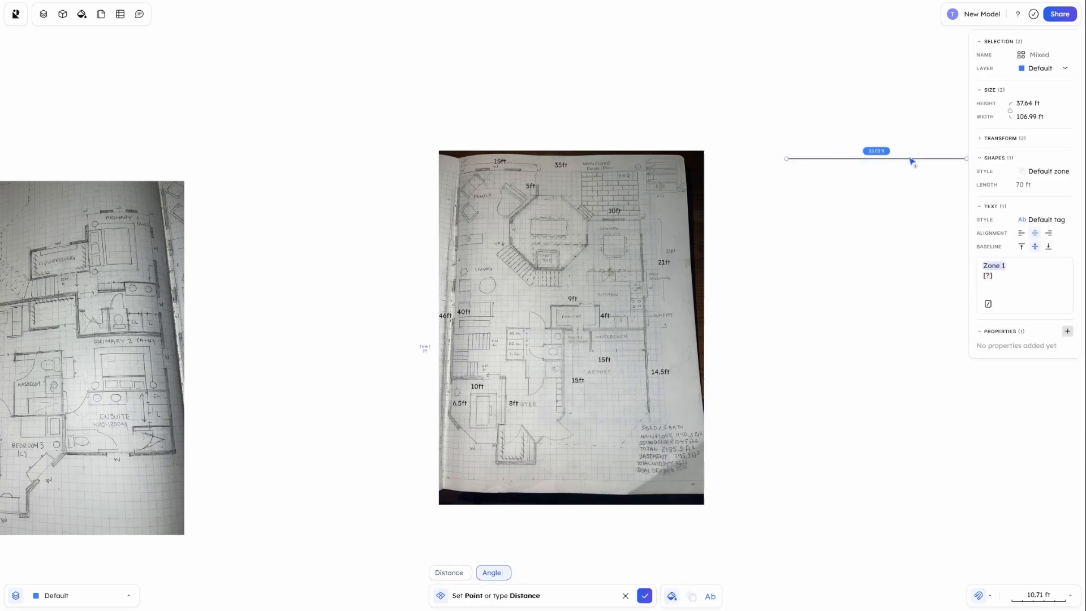
{"action": "key", "text": "Return"}
{"action": "middle_click_drag", "start_coordinate": [911, 338], "coordinate": [789, 339]}
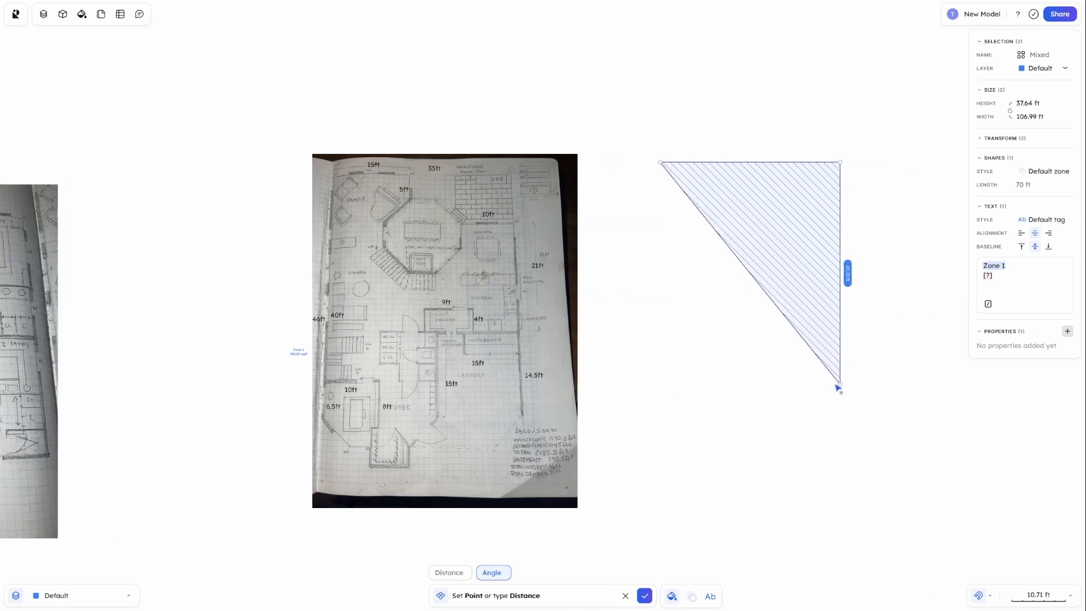
{"action": "type", "text": "46"}
{"action": "key", "text": "Tab"}
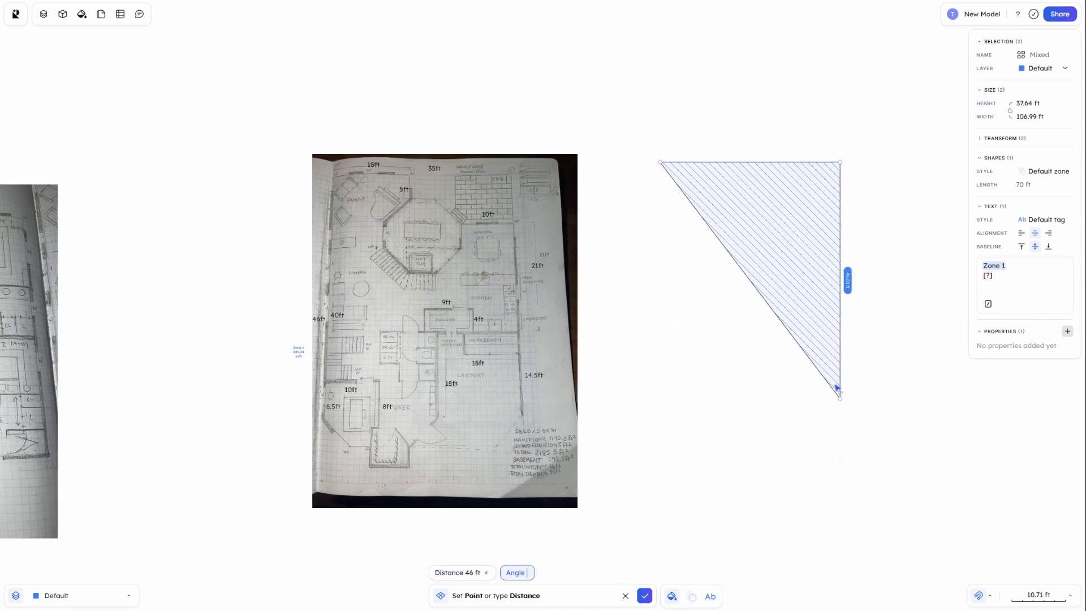
{"action": "key", "text": "Return"}
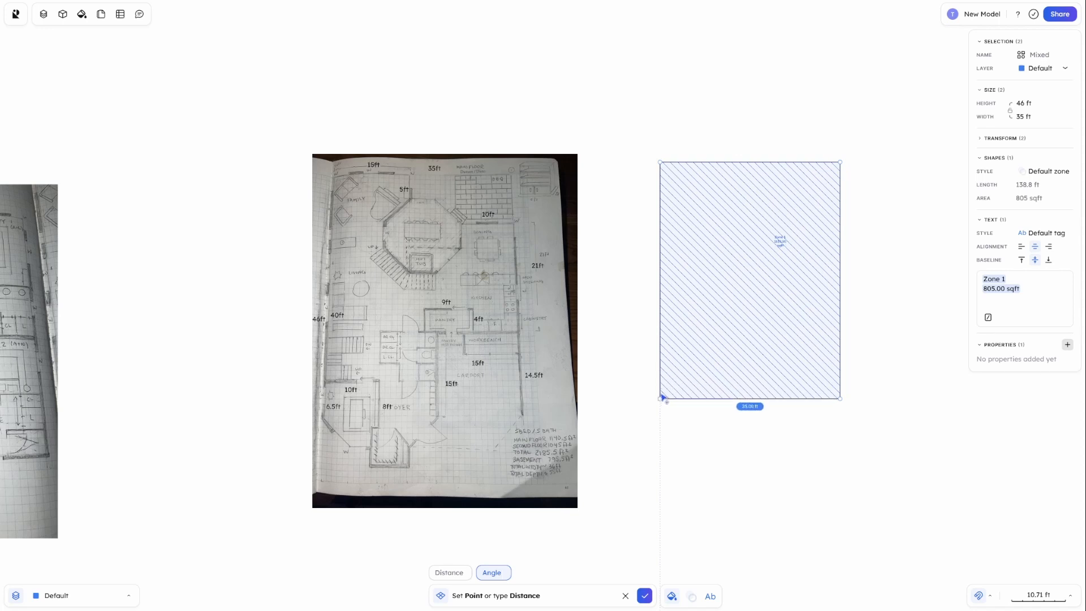
{"action": "left_click", "coordinate": [662, 398]}
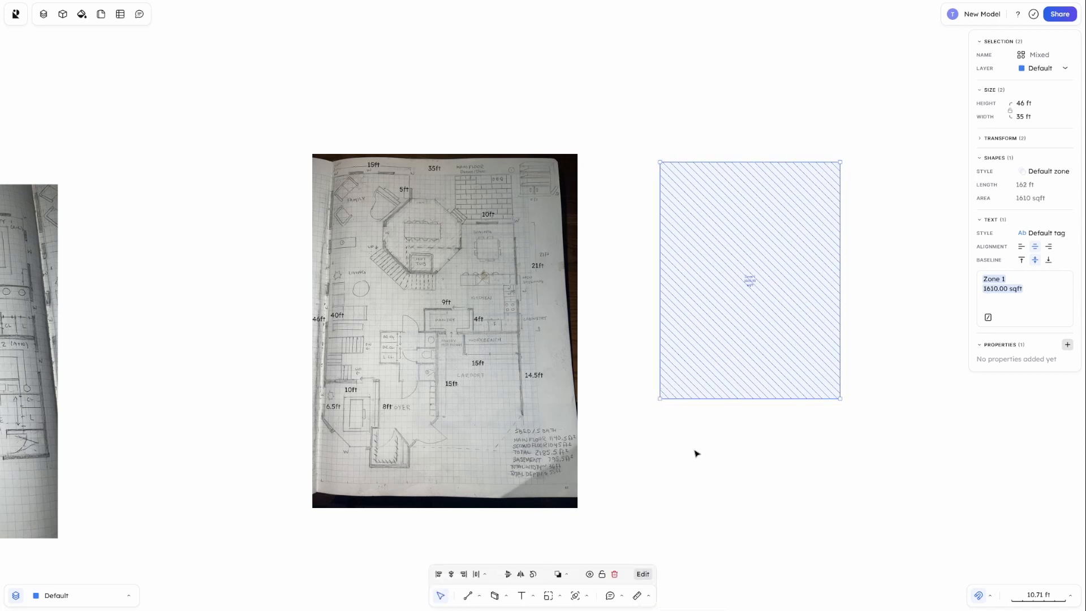
{"action": "mouse_move", "coordinate": [713, 294]}
{"action": "left_mouse_down"}
{"action": "mouse_move", "coordinate": [586, 324]}
{"action": "mouse_move", "coordinate": [387, 309]}
{"action": "mouse_move", "coordinate": [715, 307]}
{"action": "left_mouse_up"}
{"action": "left_click", "coordinate": [924, 342]}
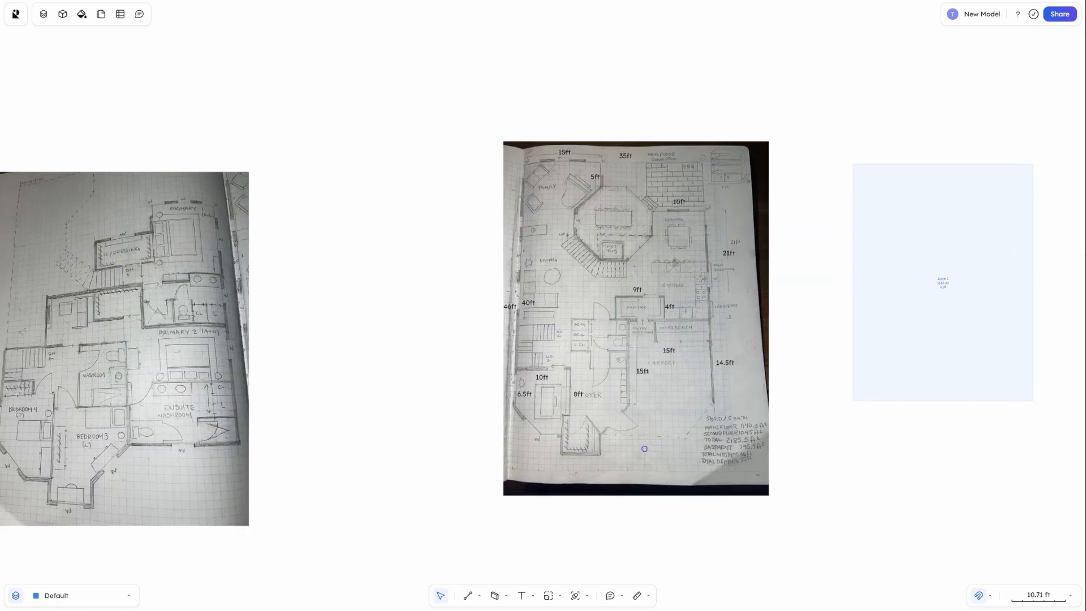
Examine the lower part of the main floor plan, from the foyer closet to the written area, total width and total depth notes
{"action": "middle_click_drag", "start_coordinate": [452, 464], "coordinate": [650, 453]}
{"action": "left_click", "coordinate": [1041, 596]}
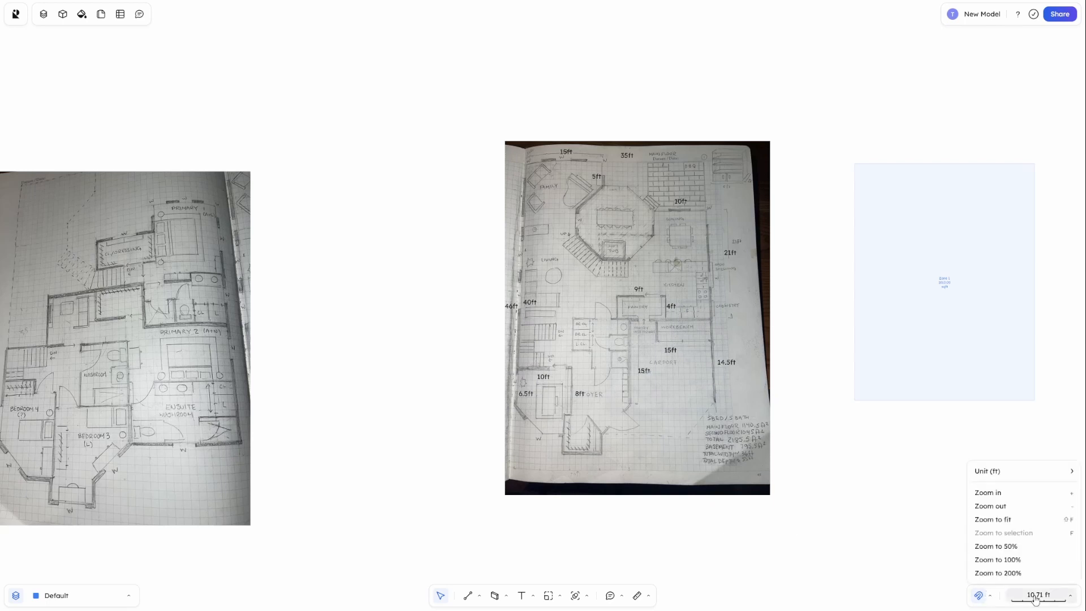
{"action": "left_click", "coordinate": [996, 504]}
{"action": "left_click", "coordinate": [1041, 596]}
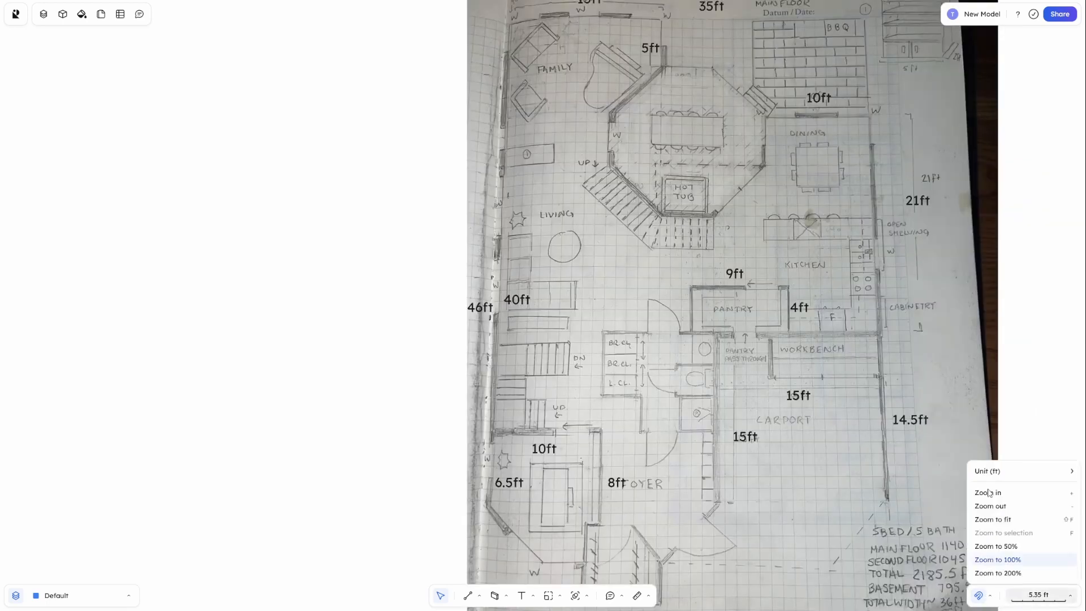
{"action": "left_click", "coordinate": [985, 491]}
{"action": "middle_click_drag", "start_coordinate": [906, 449], "coordinate": [647, 132]}
{"action": "middle_click_drag", "start_coordinate": [592, 521], "coordinate": [885, 264]}
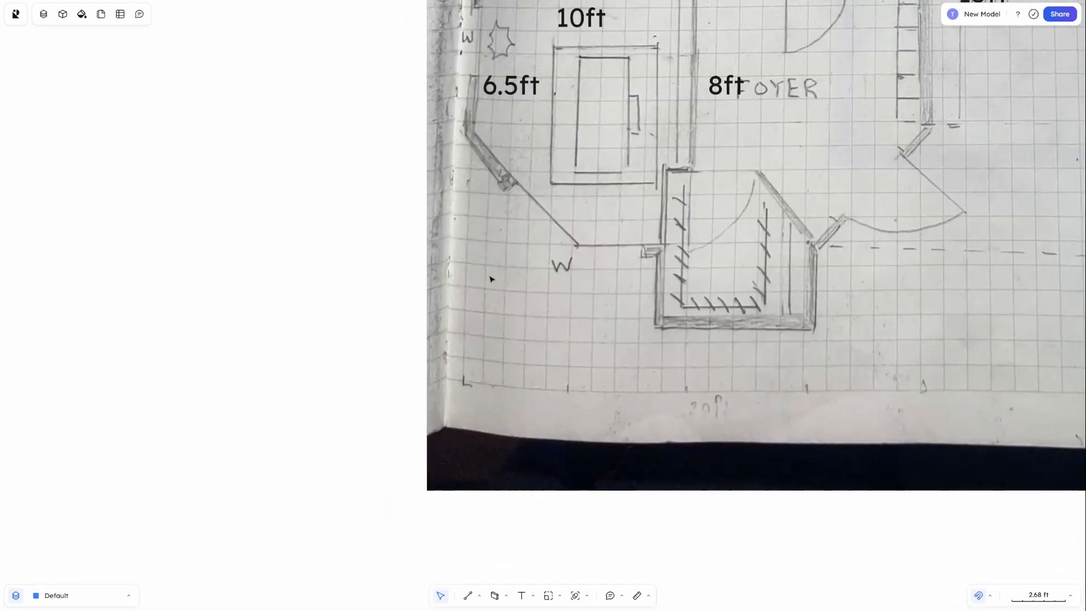
{"action": "middle_click_drag", "start_coordinate": [480, 280], "coordinate": [596, 353]}
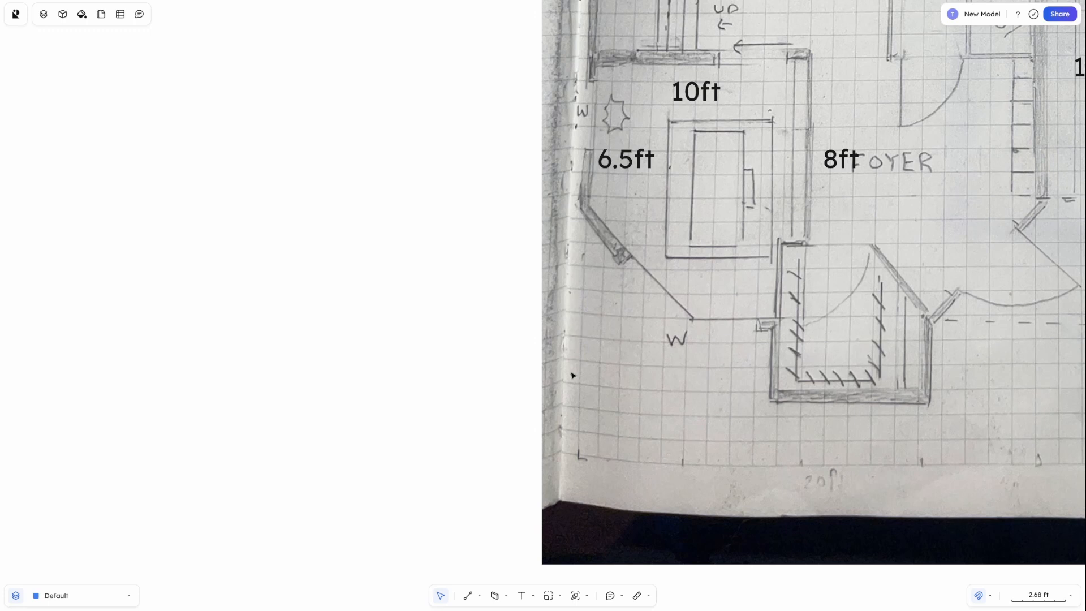
{"action": "middle_click_drag", "start_coordinate": [849, 410], "coordinate": [136, 363]}
{"action": "middle_click_drag", "start_coordinate": [979, 369], "coordinate": [512, 444]}
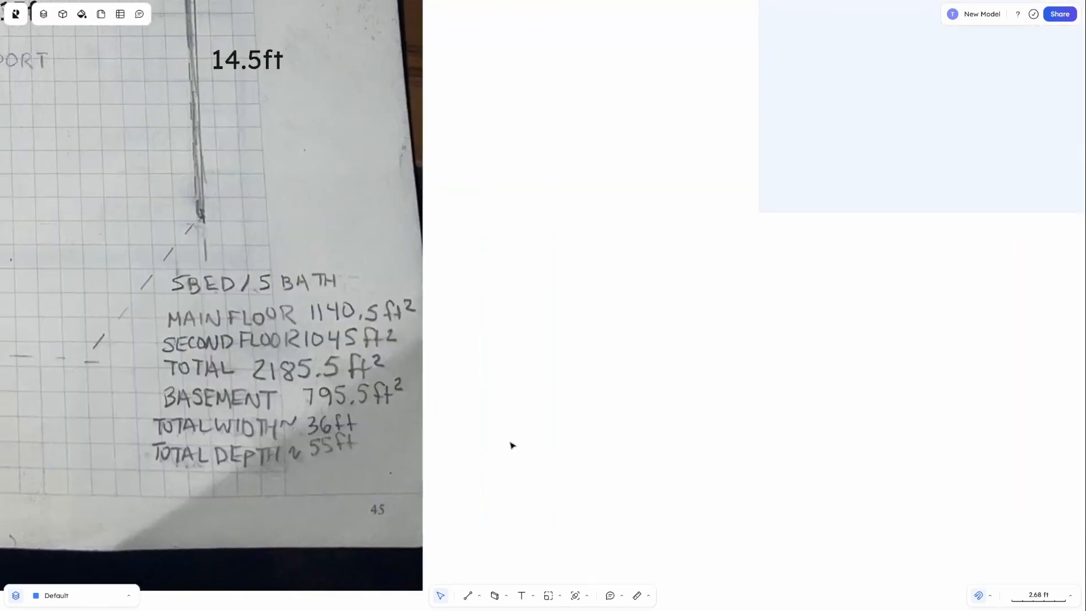
Set the zone's height to 53 ft
{"action": "left_click", "coordinate": [817, 136]}
{"action": "left_click", "coordinate": [1021, 104]}
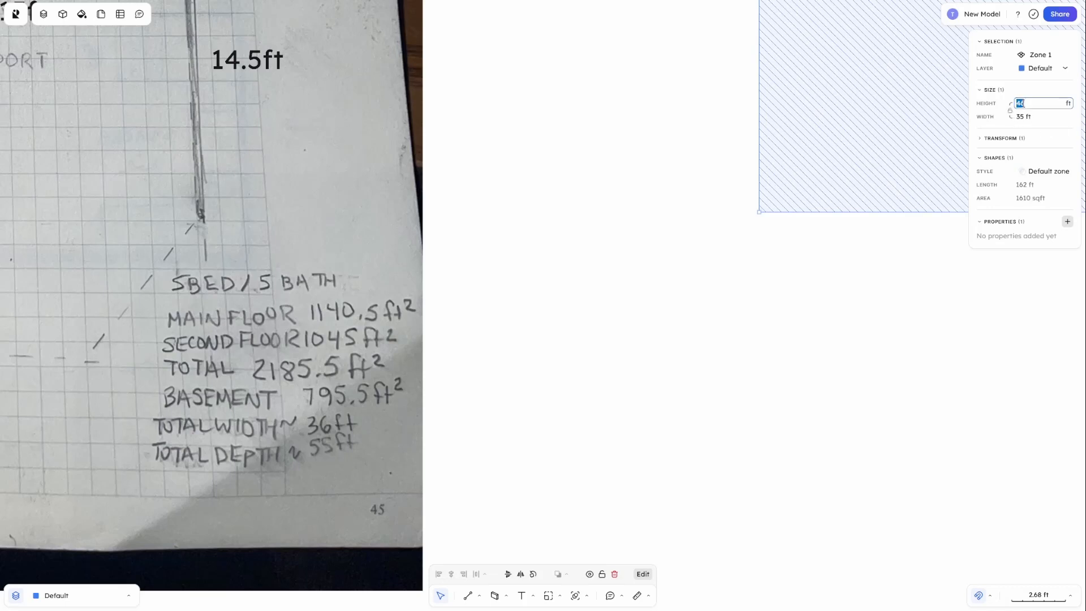
{"action": "type", "text": "55"}
{"action": "key", "text": "Return"}
{"action": "left_click", "coordinate": [849, 399]}
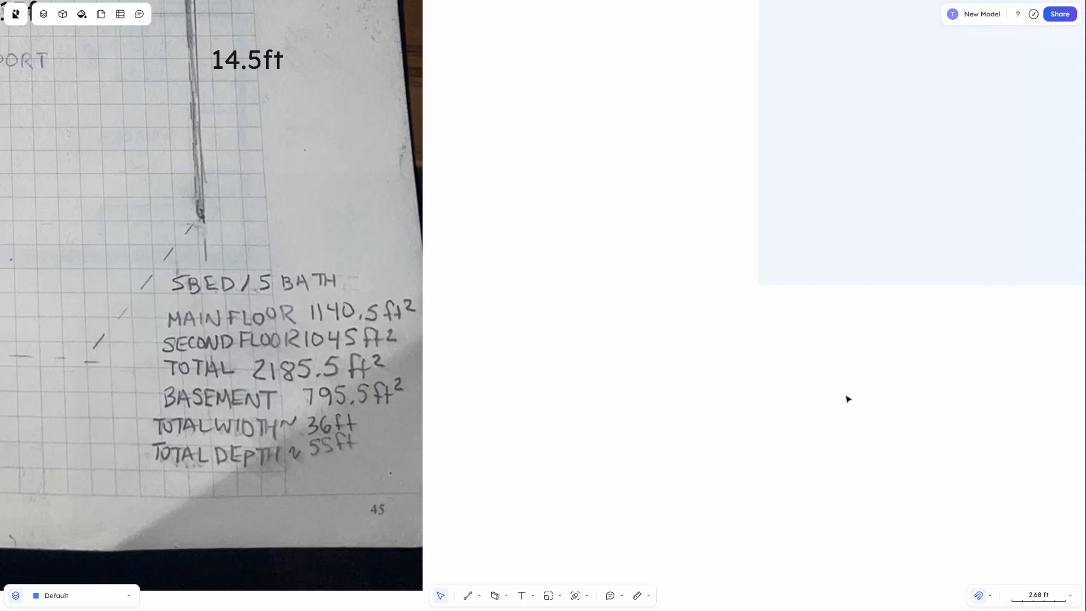
Move the zone onto the main floor plan image so it overlays the drawn house outline
{"action": "scroll", "coordinate": [848, 398], "scroll_direction": "down", "scroll_amount": 6}
{"action": "left_click", "coordinate": [930, 339]}
{"action": "key", "text": "shift+2"}
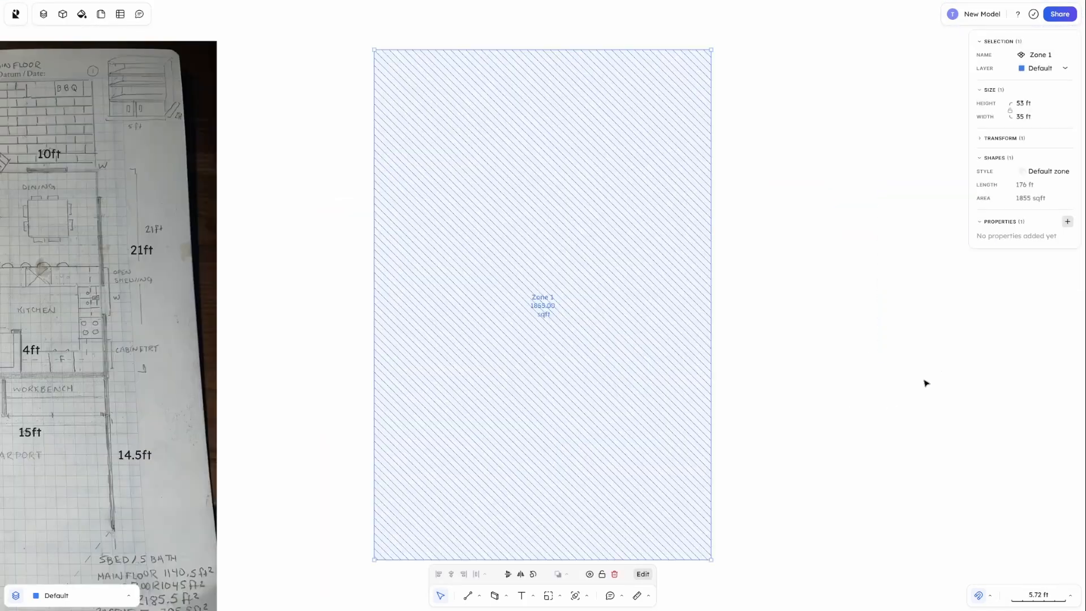
{"action": "left_click", "coordinate": [852, 412]}
{"action": "middle_click_drag", "start_coordinate": [624, 454], "coordinate": [983, 395]}
{"action": "left_click_drag", "start_coordinate": [945, 395], "coordinate": [361, 364]}
{"action": "middle_click_drag", "start_coordinate": [703, 365], "coordinate": [843, 404]}
{"action": "left_click_drag", "start_coordinate": [565, 322], "coordinate": [542, 365]}
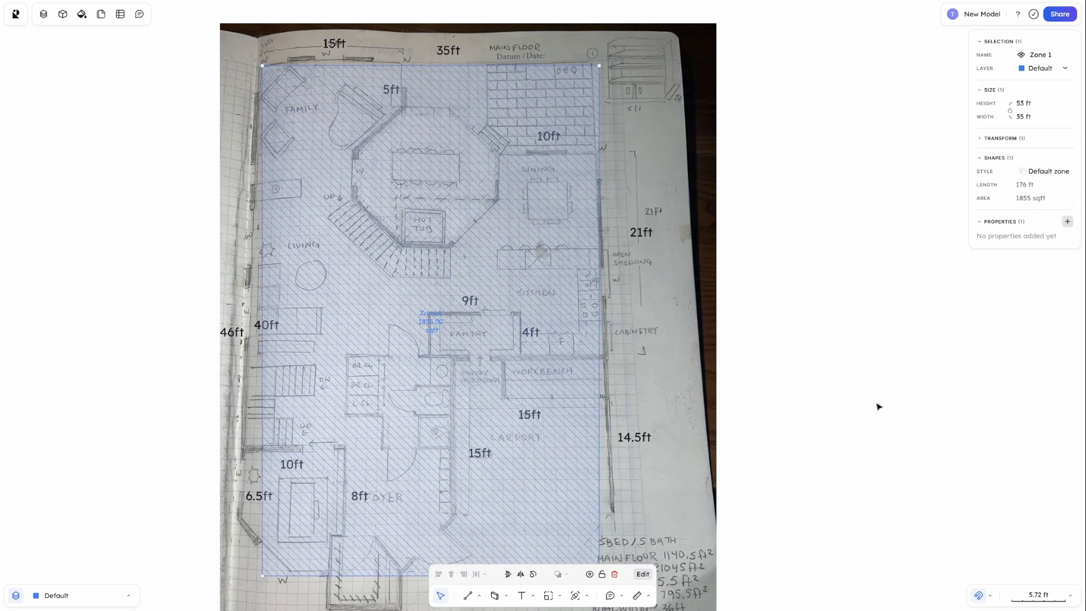
{"action": "middle_click_drag", "start_coordinate": [877, 407], "coordinate": [967, 266]}
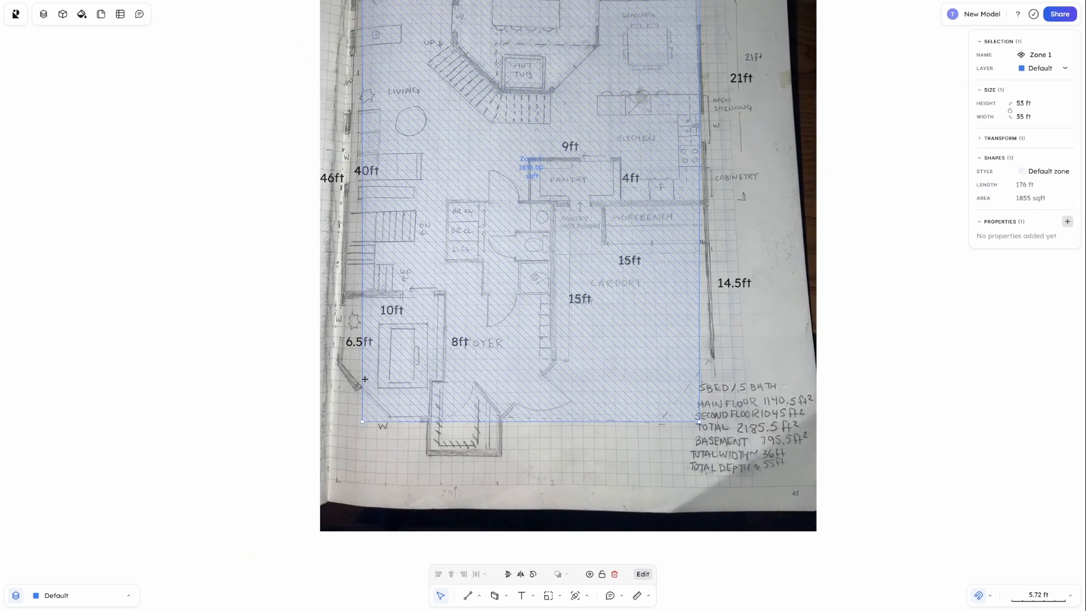
Move the 35 by 53 ft zone off the floor plan image into the empty space to its right, aligned near the image's upper edge
{"action": "left_click_drag", "start_coordinate": [411, 380], "coordinate": [928, 327]}
{"action": "scroll", "coordinate": [649, 360], "scroll_direction": "right", "scroll_amount": 5}
{"action": "scroll", "coordinate": [649, 360], "scroll_direction": "up", "scroll_amount": 4}
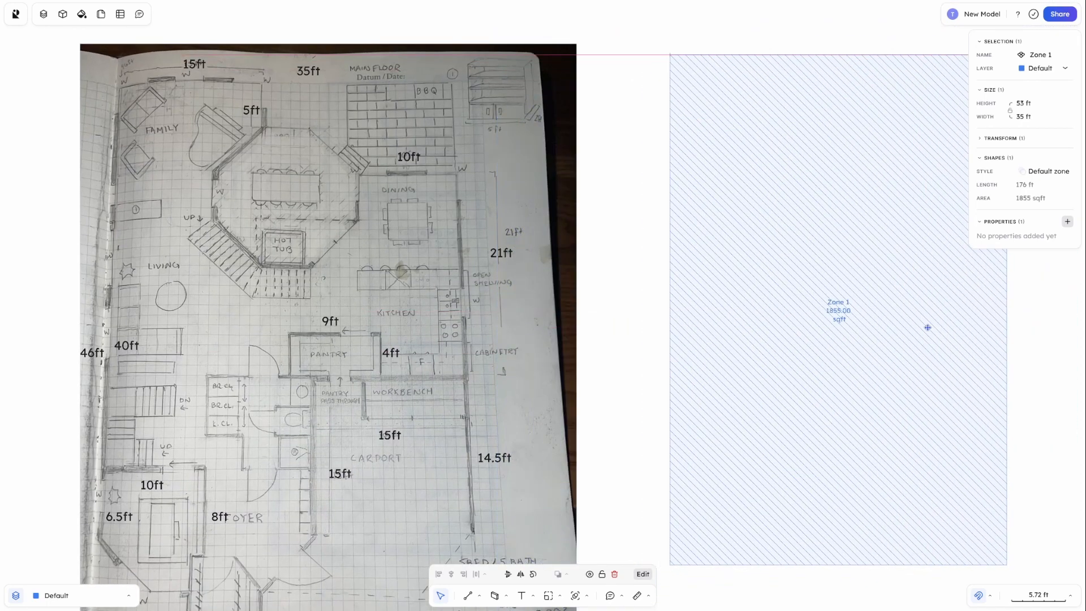
Lock the 35 by 53 ft zone in place and delete its name and area label
{"action": "right_click", "coordinate": [928, 328]}
{"action": "left_click", "coordinate": [1031, 473]}
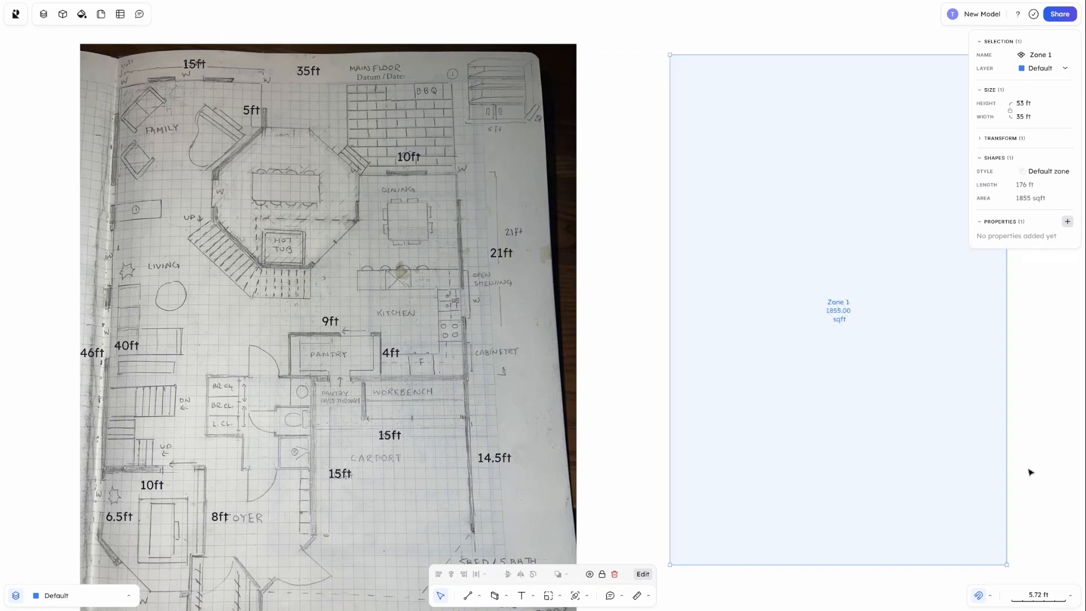
{"action": "left_click", "coordinate": [1030, 473]}
{"action": "left_click", "coordinate": [834, 311]}
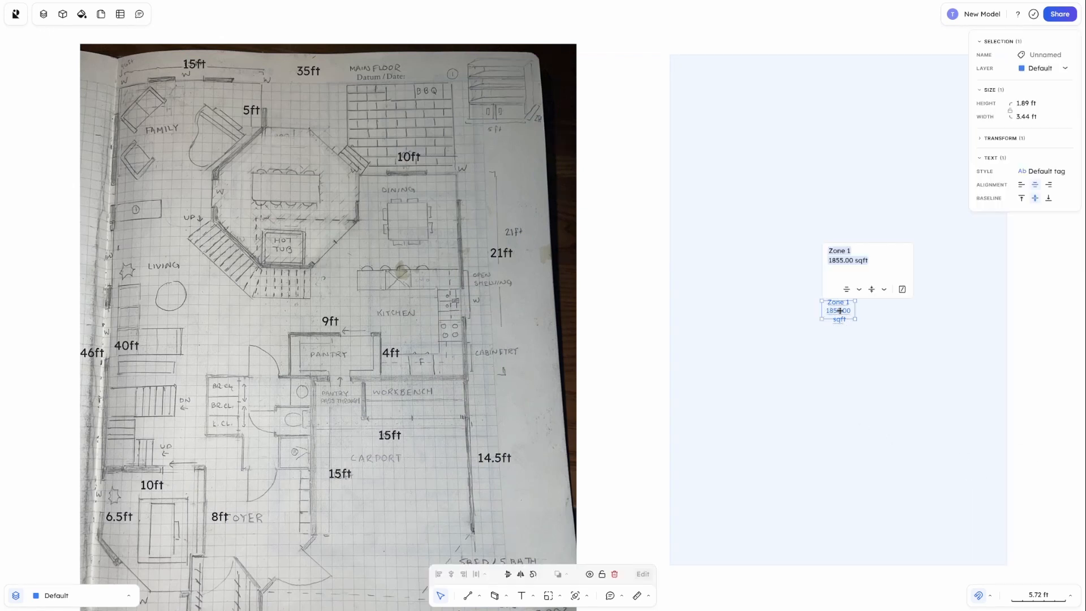
{"action": "key", "text": "Delete"}
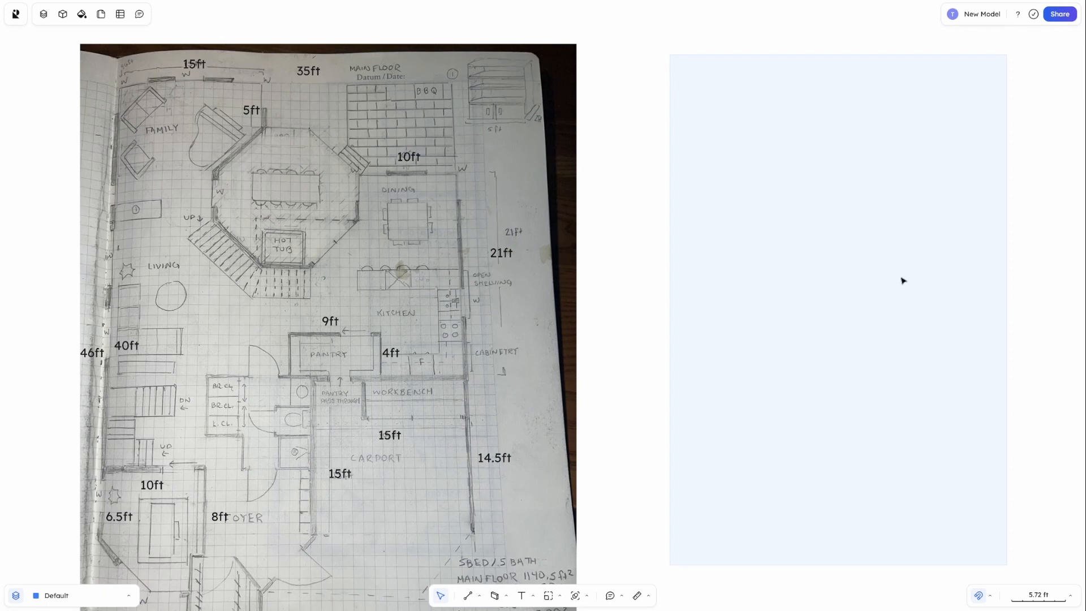
Examine the west side of the main floor plan up close, from the family room and octagon through the living area to the stairs and foyer
{"action": "middle_click_drag", "start_coordinate": [891, 259], "coordinate": [945, 332]}
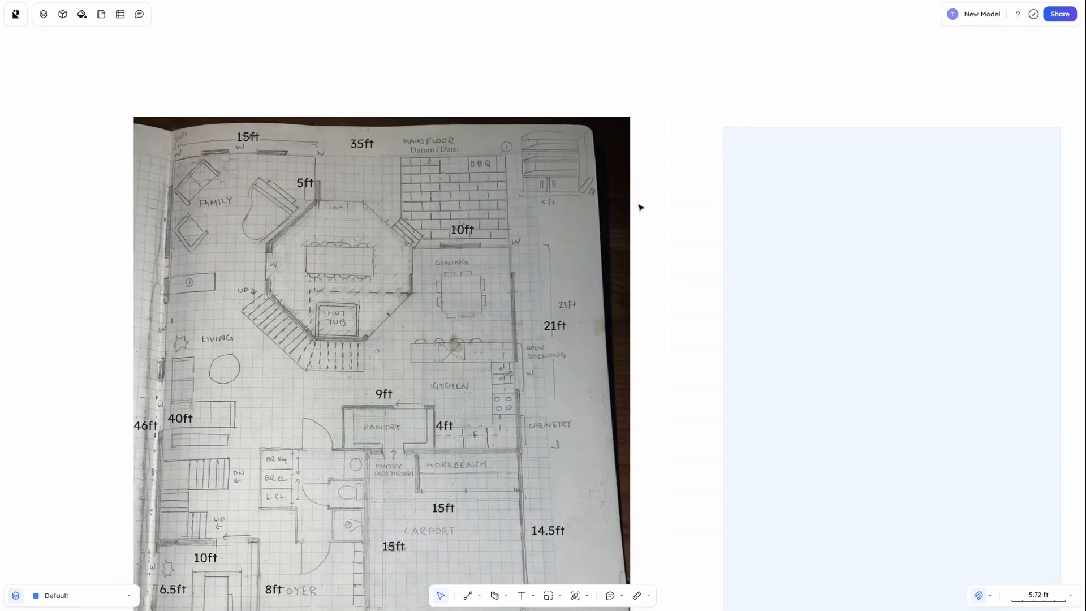
{"action": "middle_click_drag", "start_coordinate": [350, 203], "coordinate": [672, 299]}
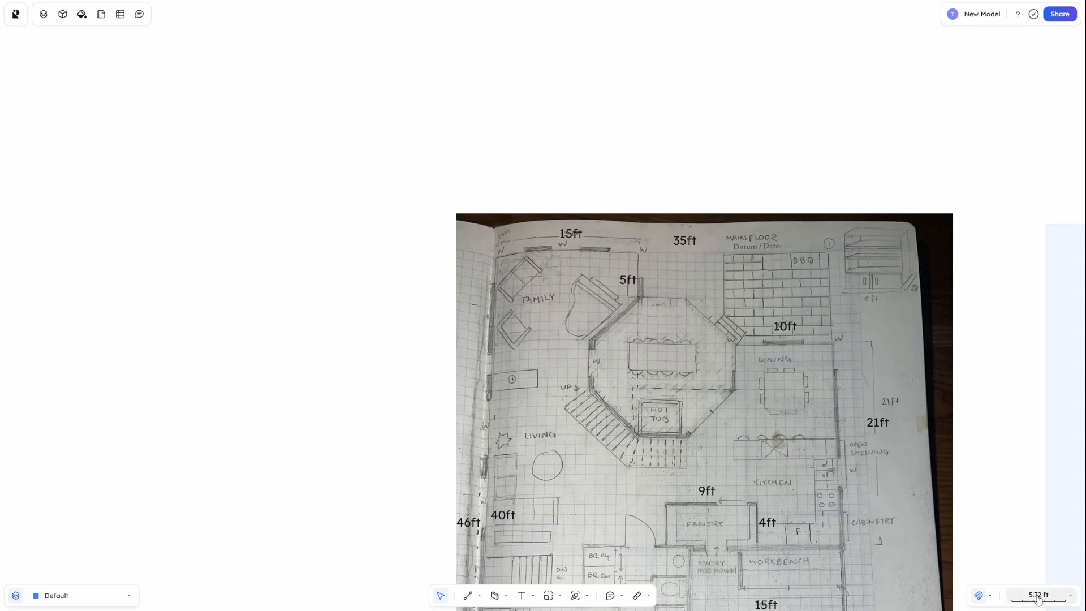
{"action": "left_click", "coordinate": [1021, 595]}
{"action": "left_click", "coordinate": [1012, 497]}
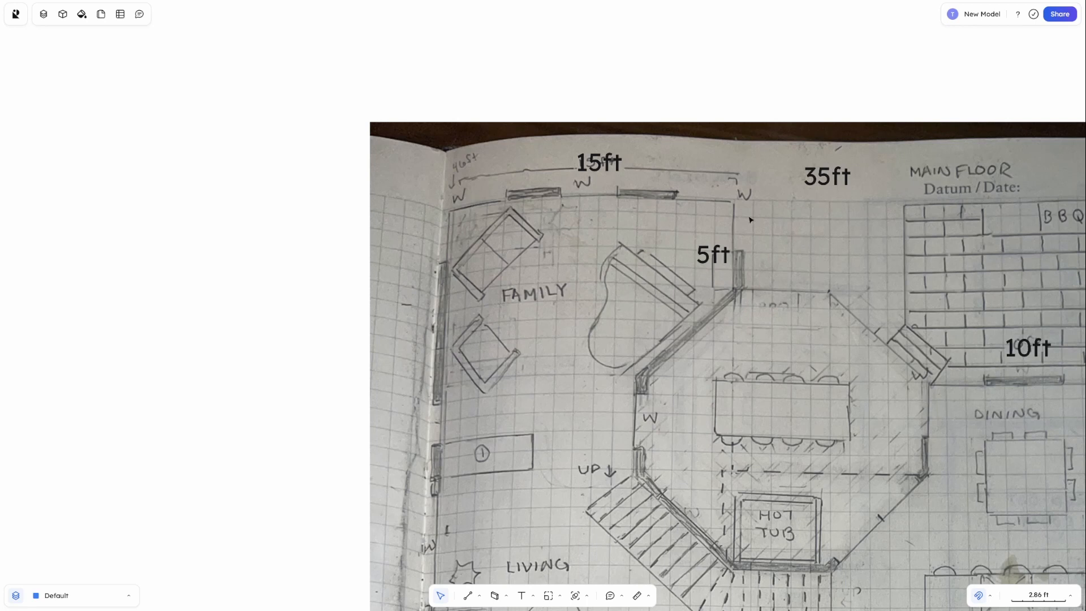
{"action": "scroll", "coordinate": [751, 220], "scroll_direction": "down", "scroll_amount": 5}
{"action": "scroll", "coordinate": [750, 220], "scroll_direction": "left", "scroll_amount": 3}
{"action": "scroll", "coordinate": [693, 371], "scroll_direction": "down", "scroll_amount": 3}
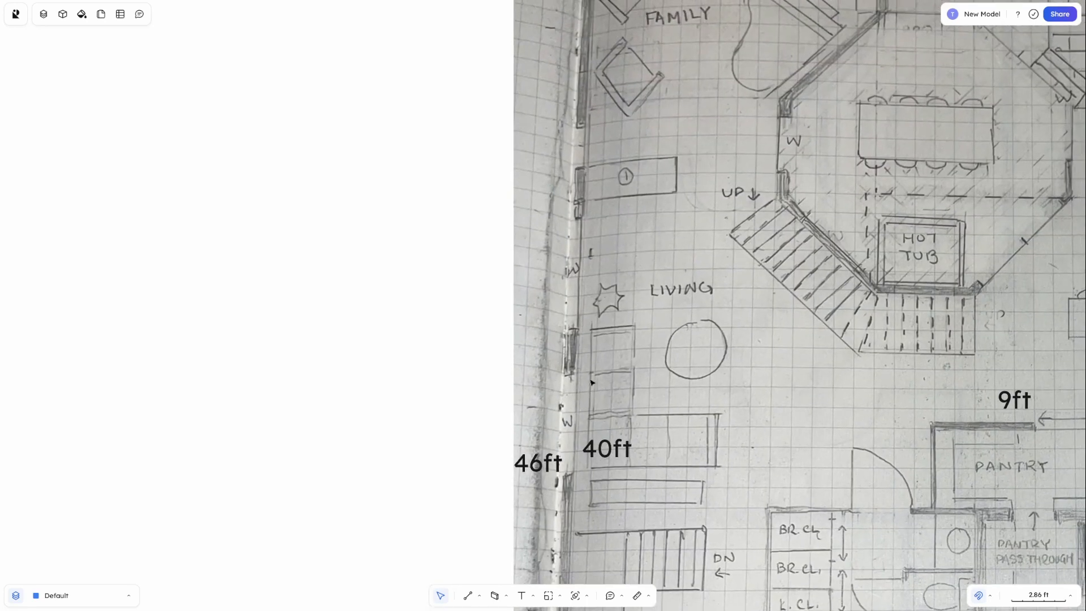
{"action": "scroll", "coordinate": [691, 382], "scroll_direction": "up", "scroll_amount": 5}
{"action": "scroll", "coordinate": [691, 383], "scroll_direction": "right", "scroll_amount": 2}
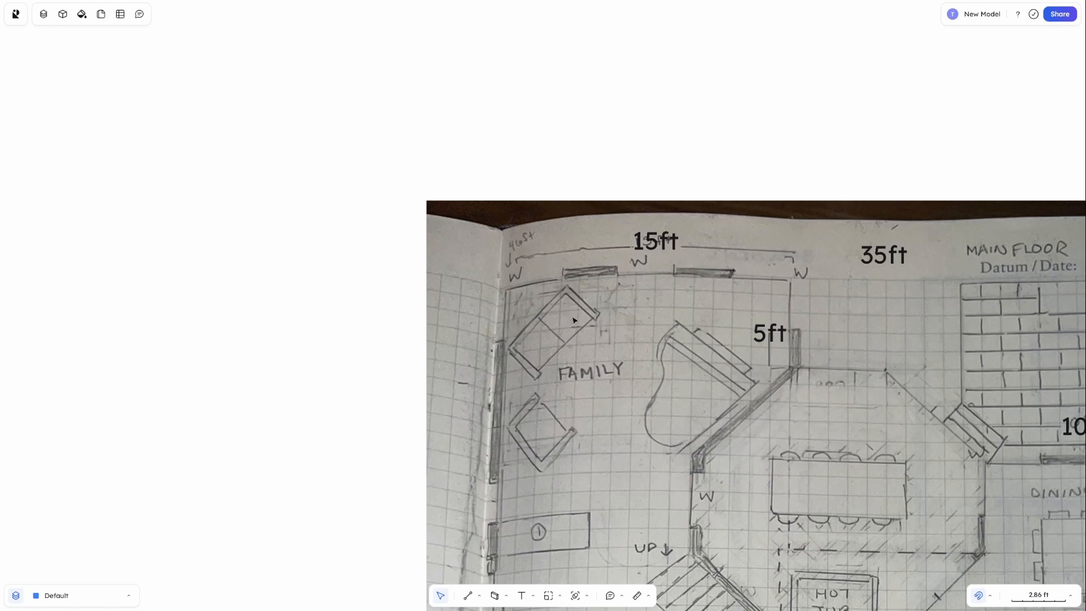
{"action": "middle_click_drag", "start_coordinate": [780, 330], "coordinate": [602, 284]}
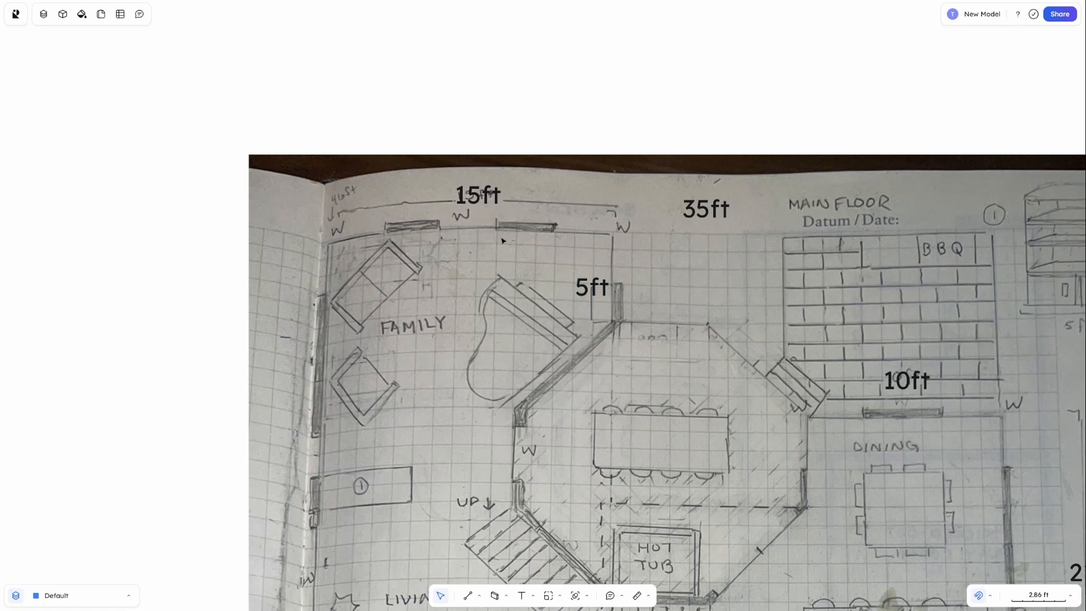
{"action": "middle_click_drag", "start_coordinate": [510, 263], "coordinate": [596, 122]}
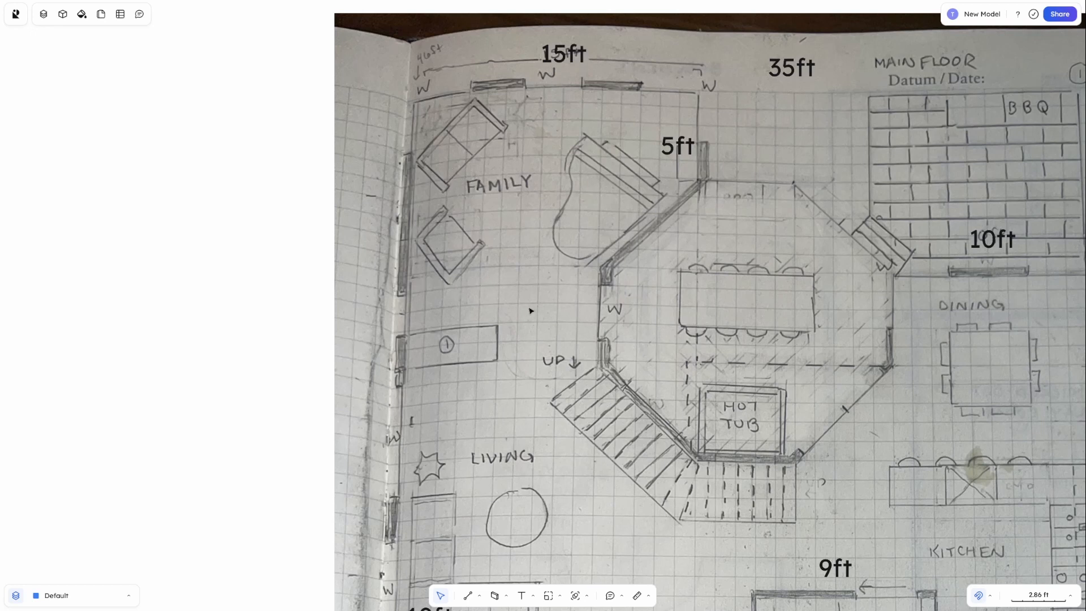
{"action": "scroll", "coordinate": [675, 184], "scroll_direction": "left", "scroll_amount": 5}
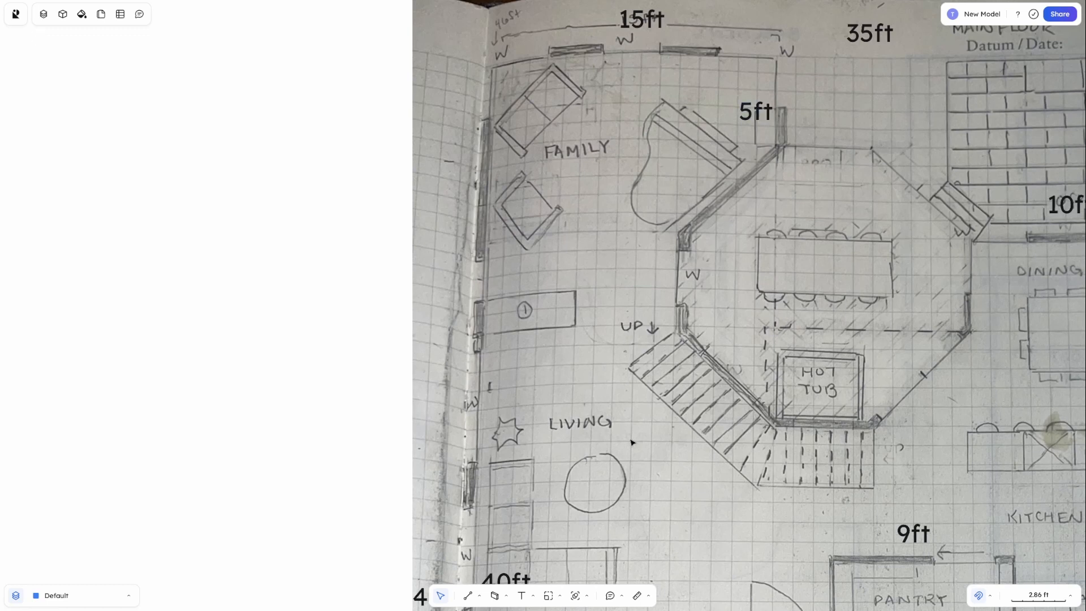
{"action": "scroll", "coordinate": [611, 465], "scroll_direction": "down", "scroll_amount": 2}
{"action": "scroll", "coordinate": [674, 165], "scroll_direction": "up", "scroll_amount": 5}
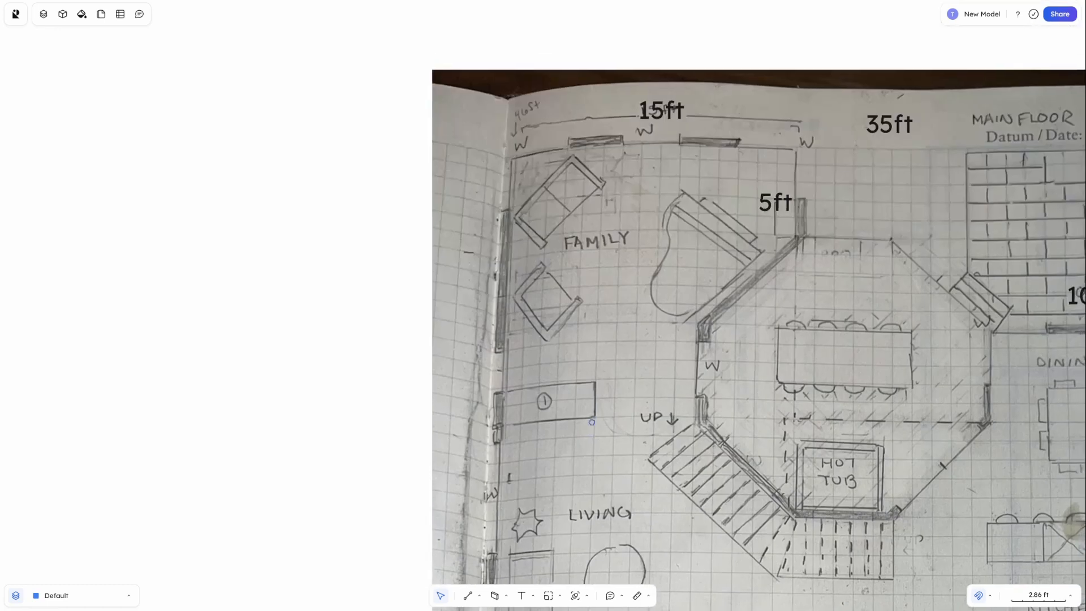
{"action": "scroll", "coordinate": [588, 480], "scroll_direction": "down", "scroll_amount": 5}
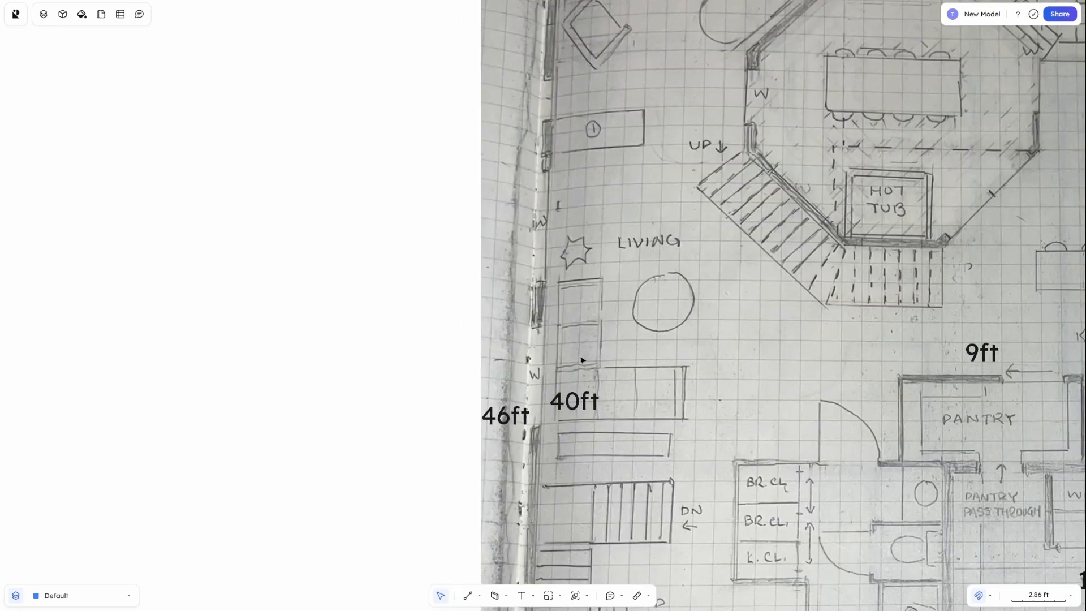
{"action": "scroll", "coordinate": [595, 349], "scroll_direction": "down", "scroll_amount": 5}
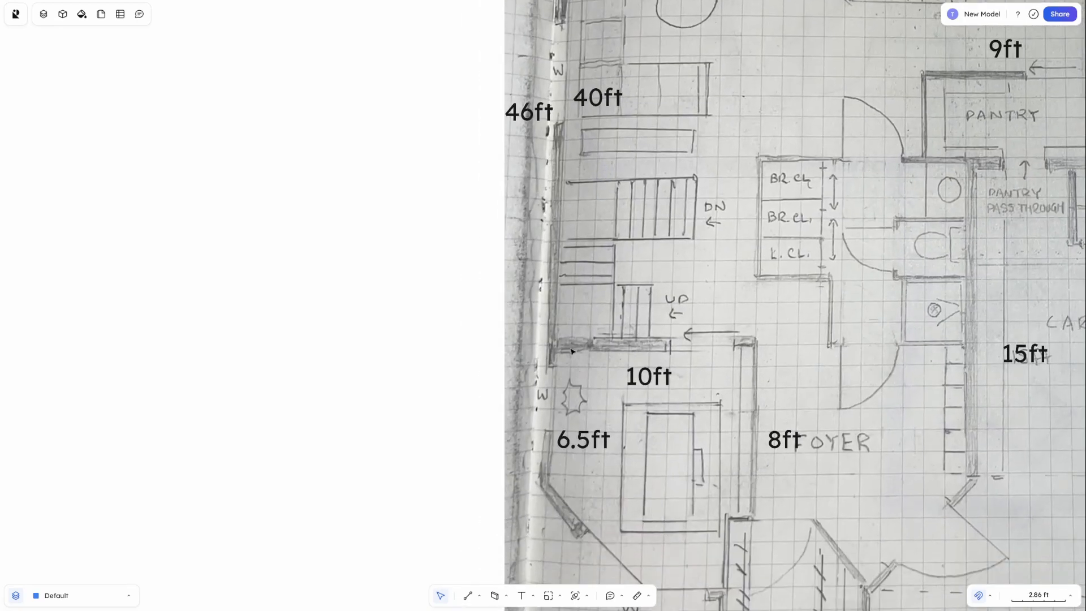
{"action": "scroll", "coordinate": [572, 265], "scroll_direction": "up", "scroll_amount": 8}
{"action": "key", "text": "b"}
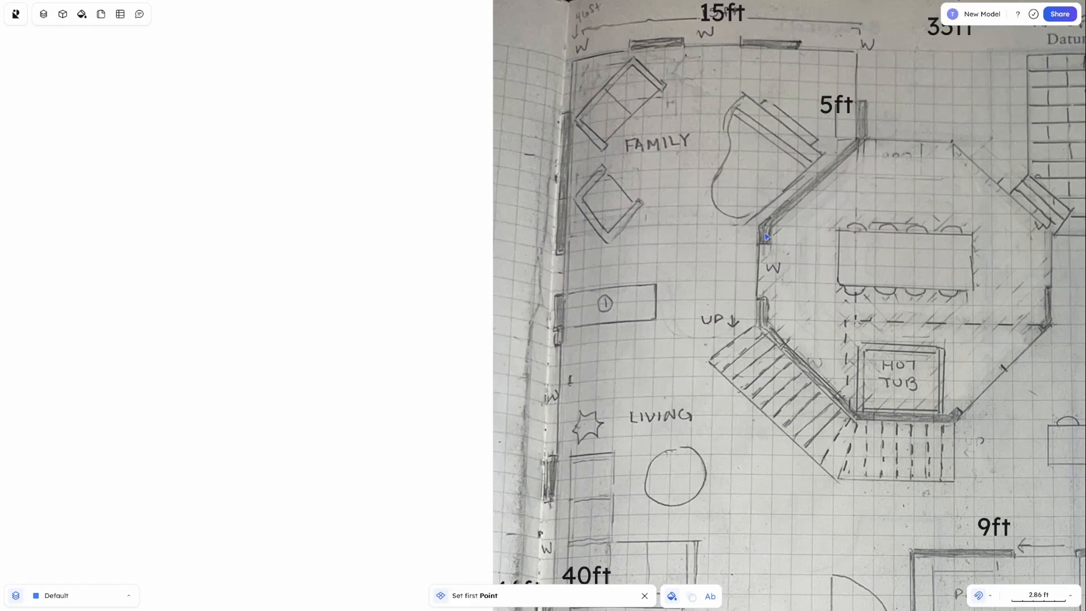
{"action": "scroll", "coordinate": [646, 395], "scroll_direction": "down", "scroll_amount": 2}
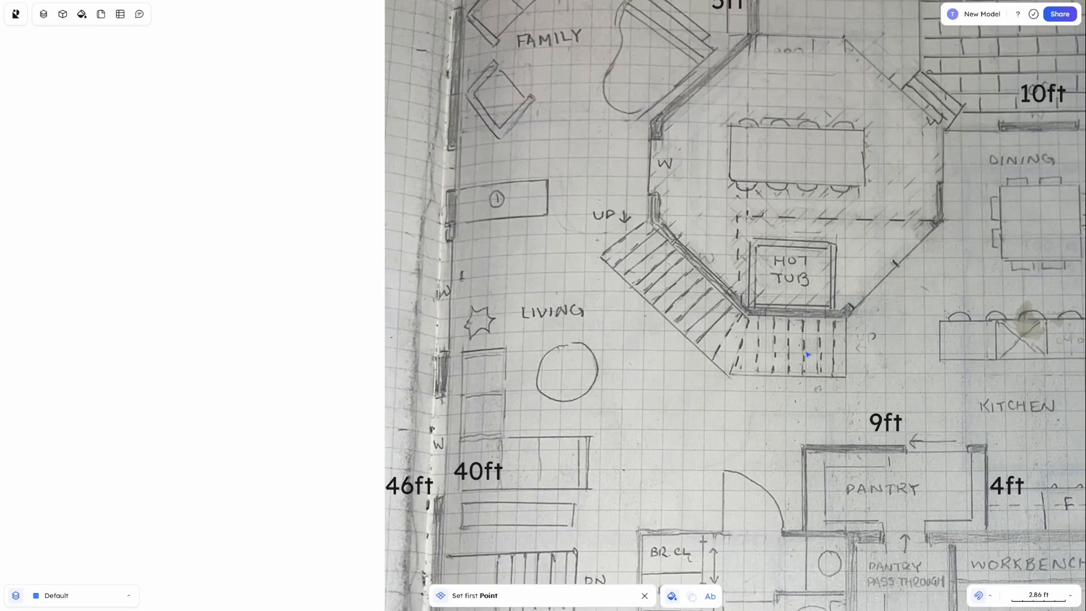
{"action": "scroll", "coordinate": [808, 355], "scroll_direction": "down", "scroll_amount": 5, "text": "ctrl"}
{"action": "left_click", "coordinate": [1039, 593]}
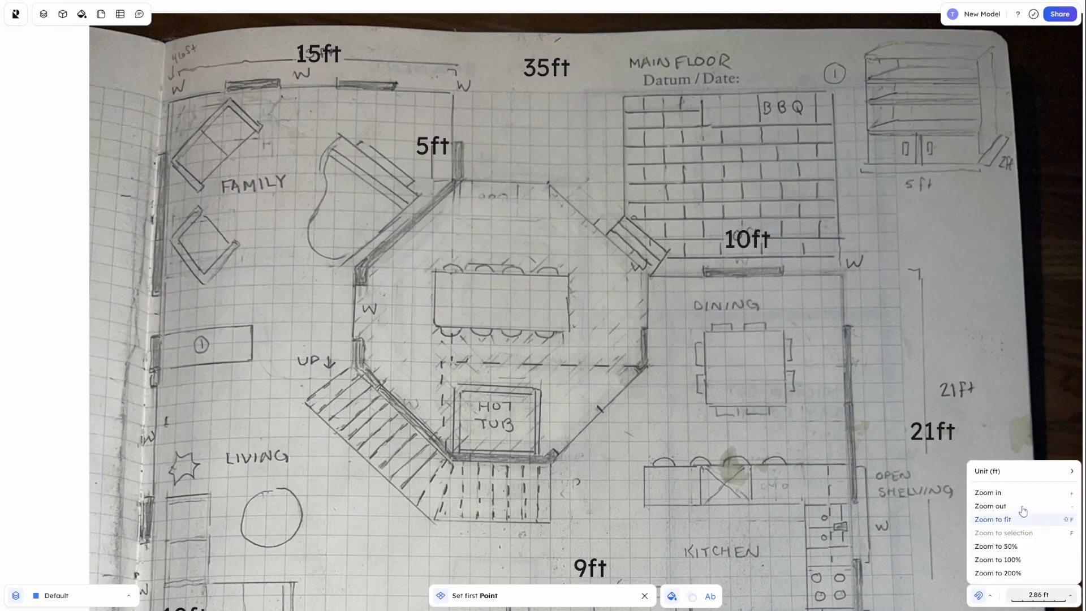
{"action": "left_click", "coordinate": [1013, 506]}
{"action": "left_click", "coordinate": [969, 431]}
{"action": "key", "text": "Escape"}
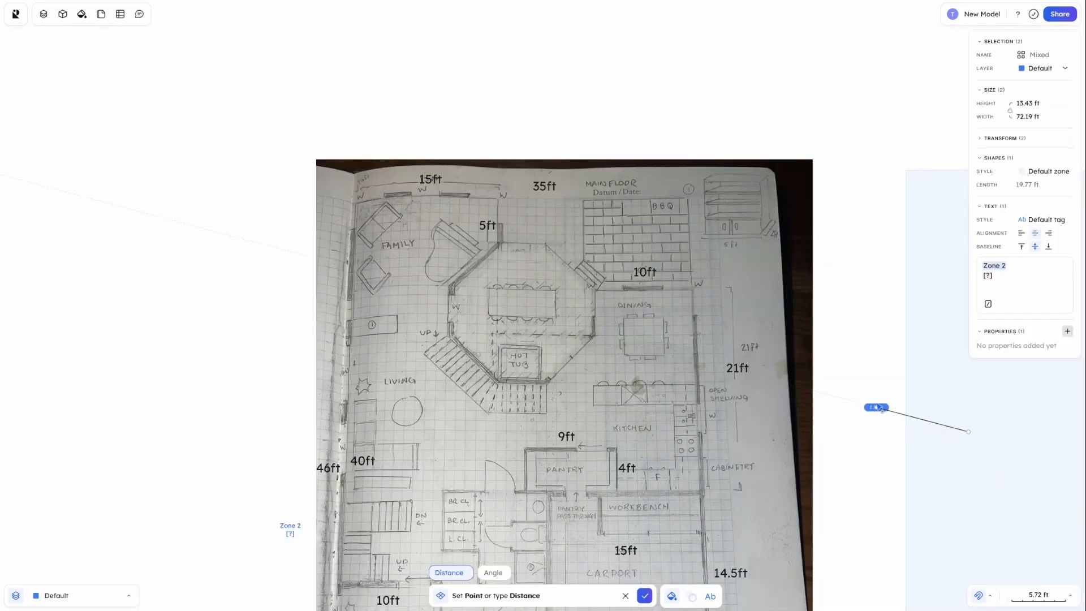
{"action": "key", "text": "Escape"}
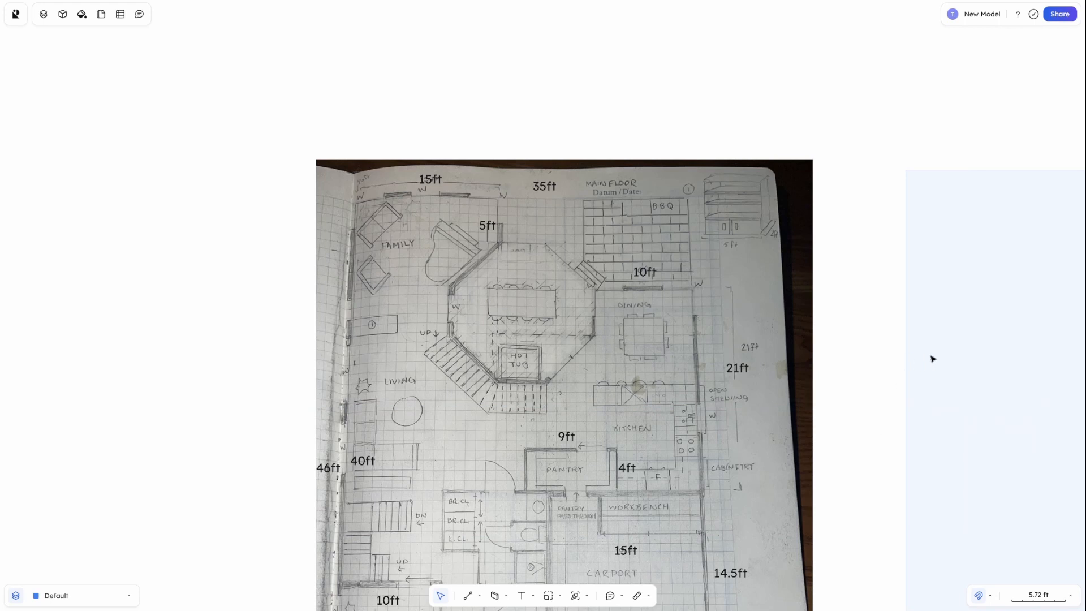
Start a polygonal zone inside the locked rectangle with a 40 ft vertical edge running upward near its left side
{"action": "key", "text": "z"}
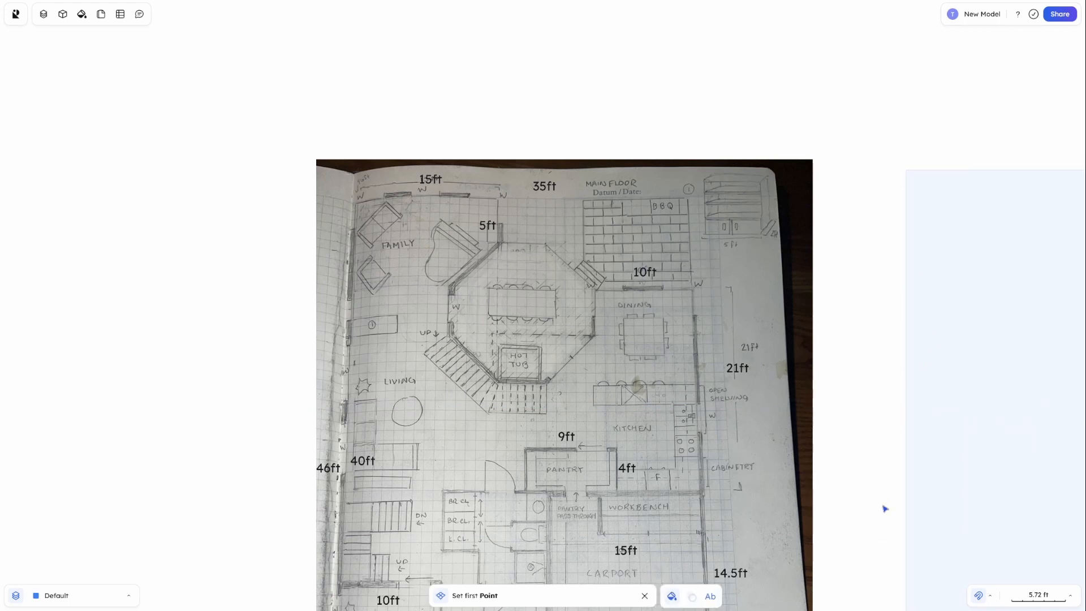
{"action": "scroll", "coordinate": [885, 509], "scroll_direction": "down", "scroll_amount": 5}
{"action": "left_click", "coordinate": [900, 337]}
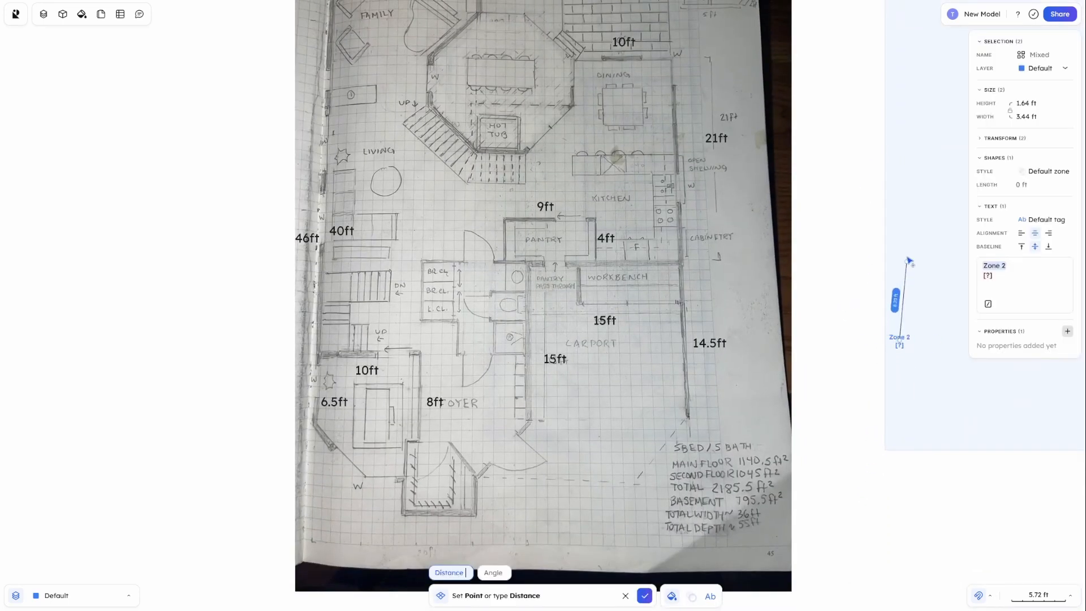
{"action": "type", "text": "40"}
{"action": "key", "text": "Tab"}
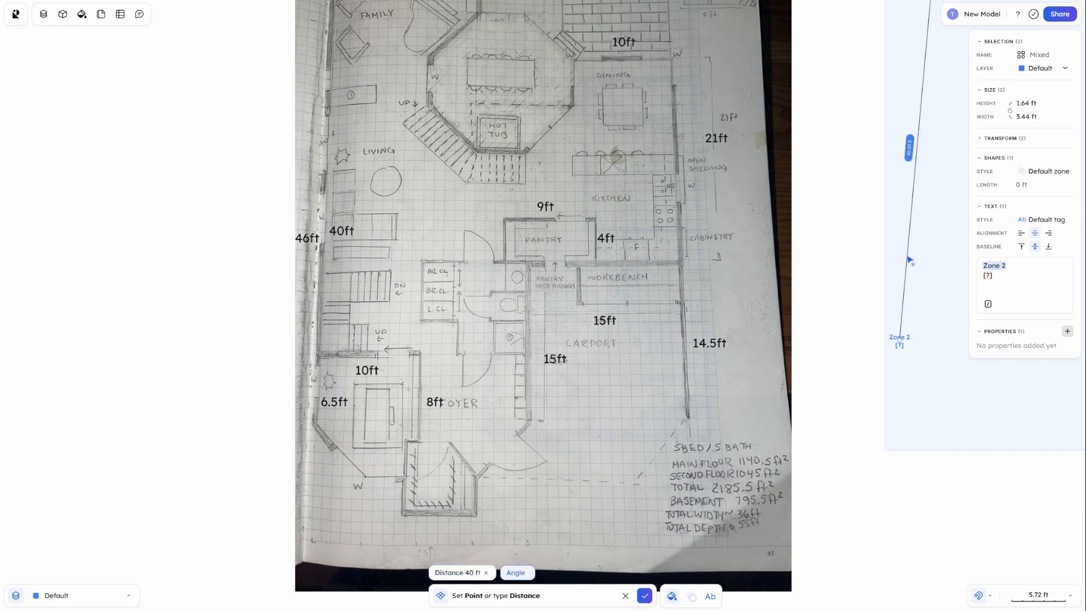
{"action": "key", "text": "Return"}
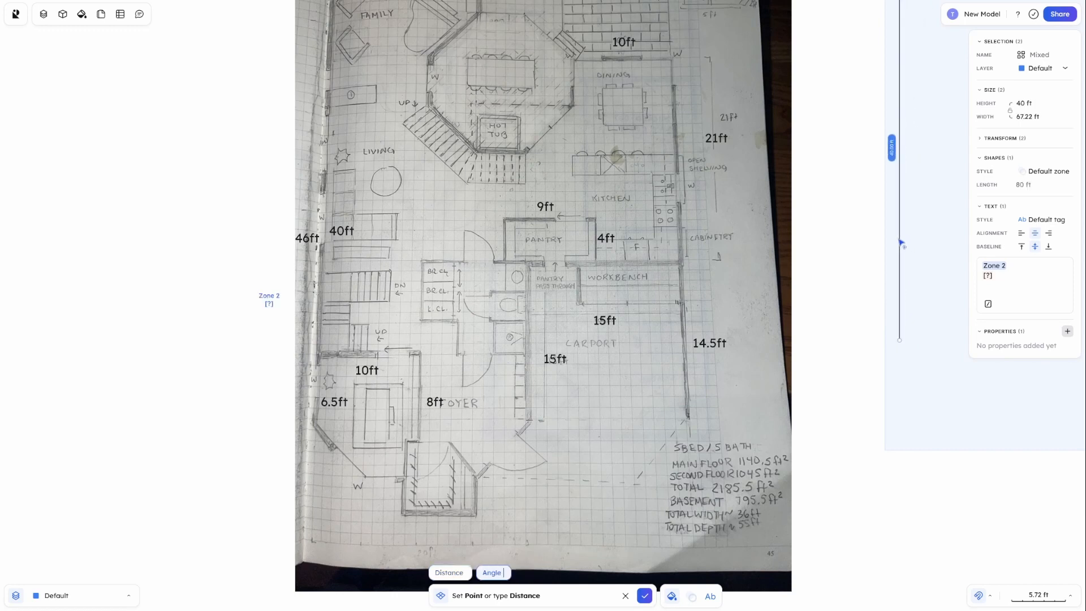
Continue the zone outline with a 15 ft horizontal edge to the right from the top of the 40 ft edge
{"action": "scroll", "coordinate": [885, 360], "scroll_direction": "up", "scroll_amount": 4}
{"action": "middle_click_drag", "start_coordinate": [873, 432], "coordinate": [871, 442]}
{"action": "key", "text": "Tab"}
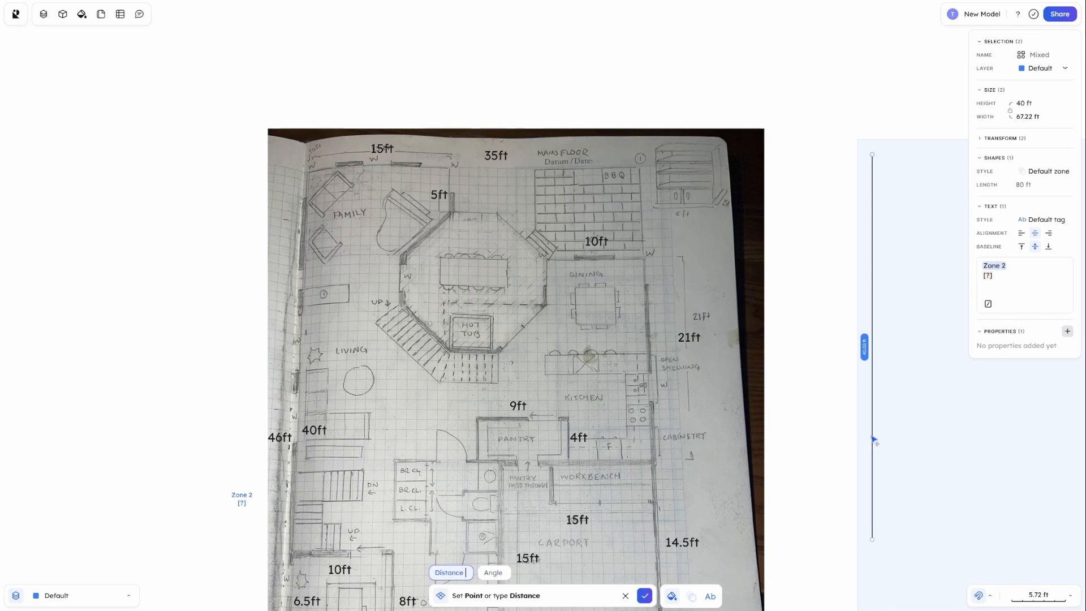
{"action": "middle_click_drag", "start_coordinate": [919, 247], "coordinate": [708, 272]}
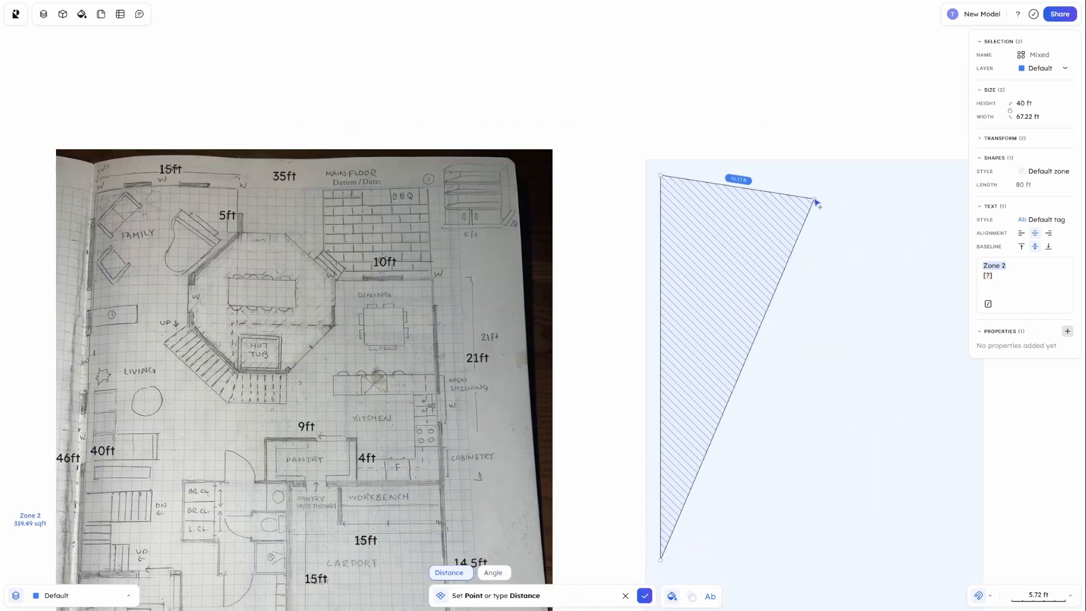
{"action": "type", "text": "15"}
{"action": "key", "text": "Tab"}
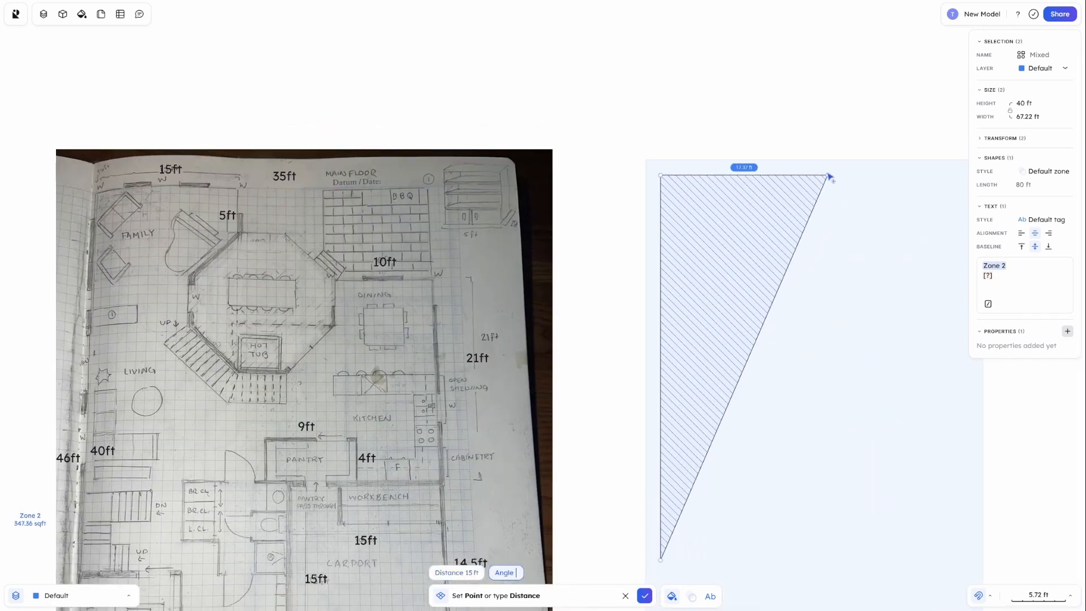
{"action": "key", "text": "Tab"}
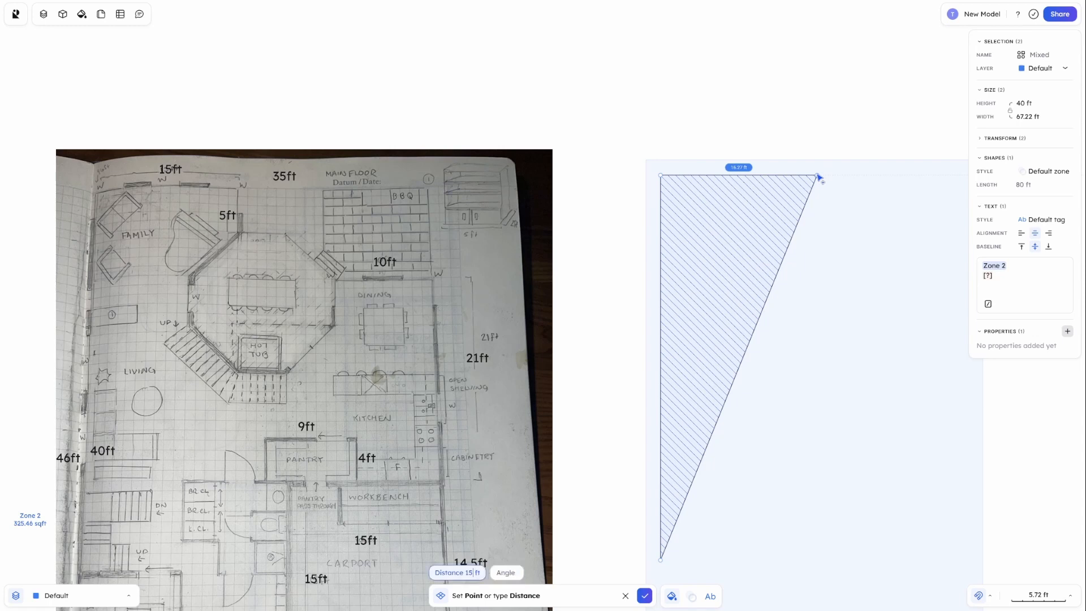
{"action": "key", "text": "Tab"}
{"action": "key", "text": "Return"}
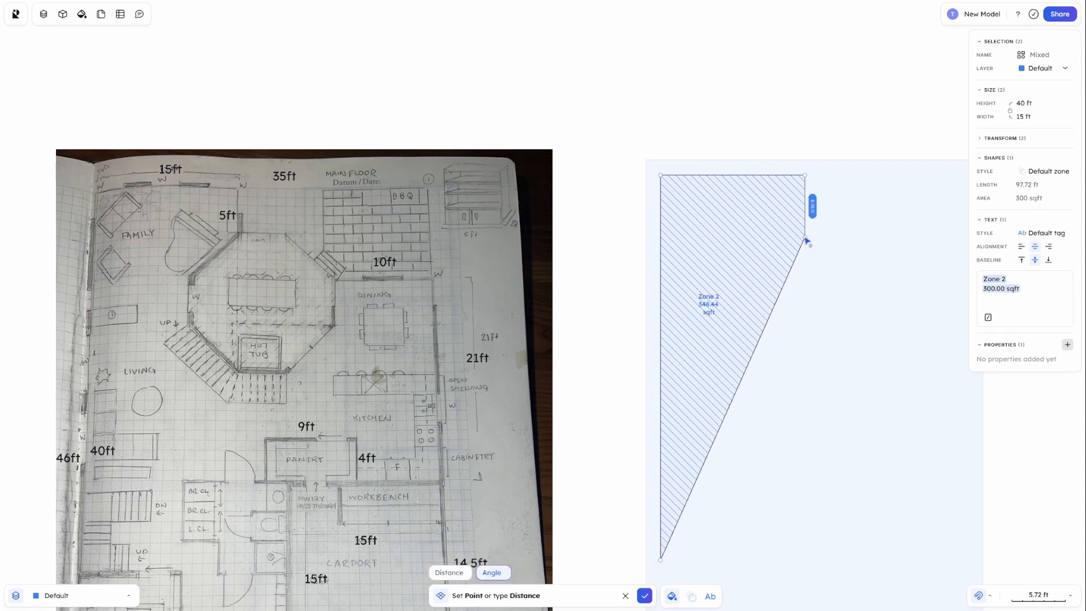
Continue the zone outline with a 5 ft vertical edge downward from the end of the 15 ft edge
{"action": "key", "text": "Tab"}
{"action": "type", "text": "5"}
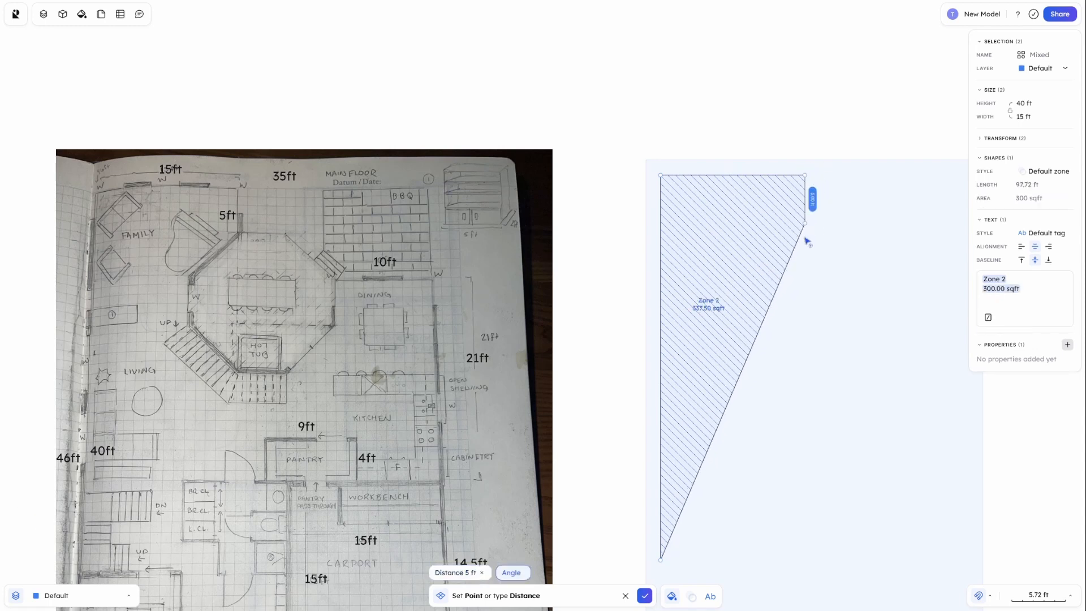
{"action": "key", "text": "Tab"}
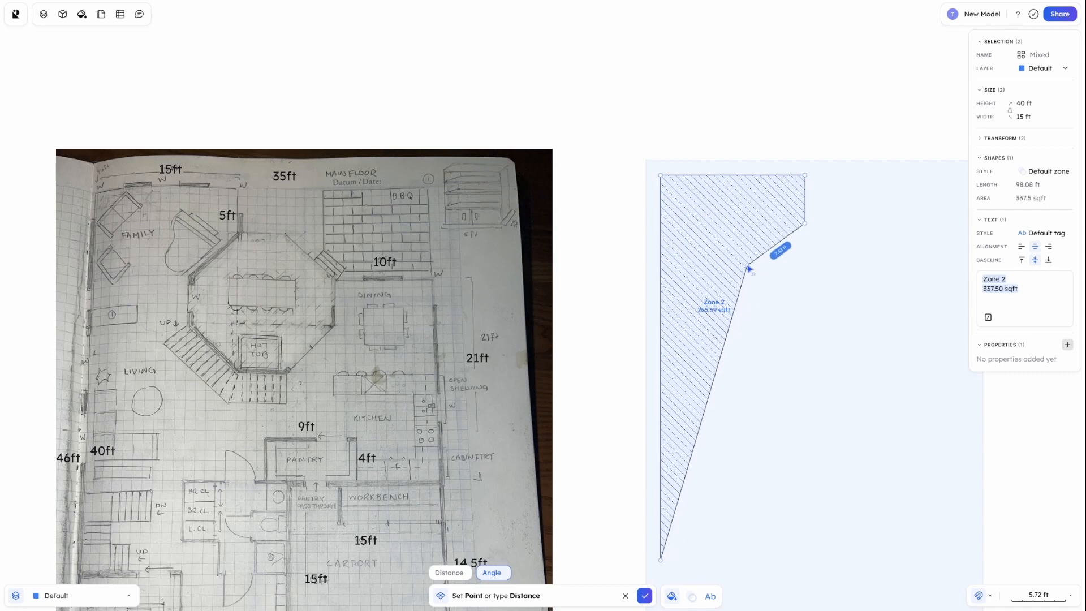
Add a diagonal edge at 45° down to the left from the 5 ft edge, finish the zone and deselect it
{"action": "type", "text": "45"}
{"action": "key", "text": "Tab"}
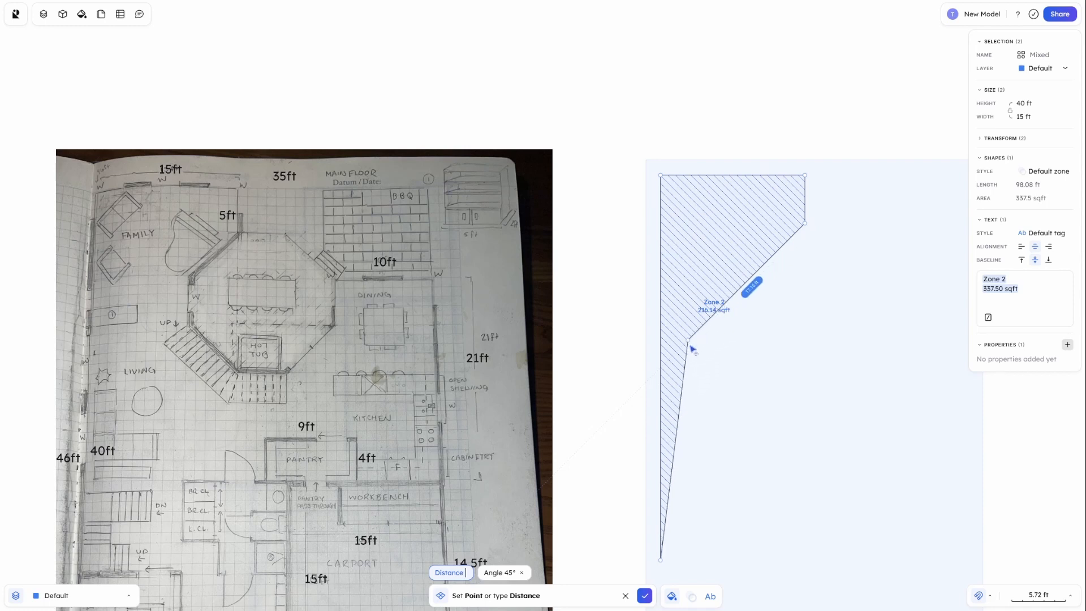
{"action": "left_click", "coordinate": [683, 353]}
{"action": "key", "text": "Return"}
{"action": "left_click", "coordinate": [811, 370]}
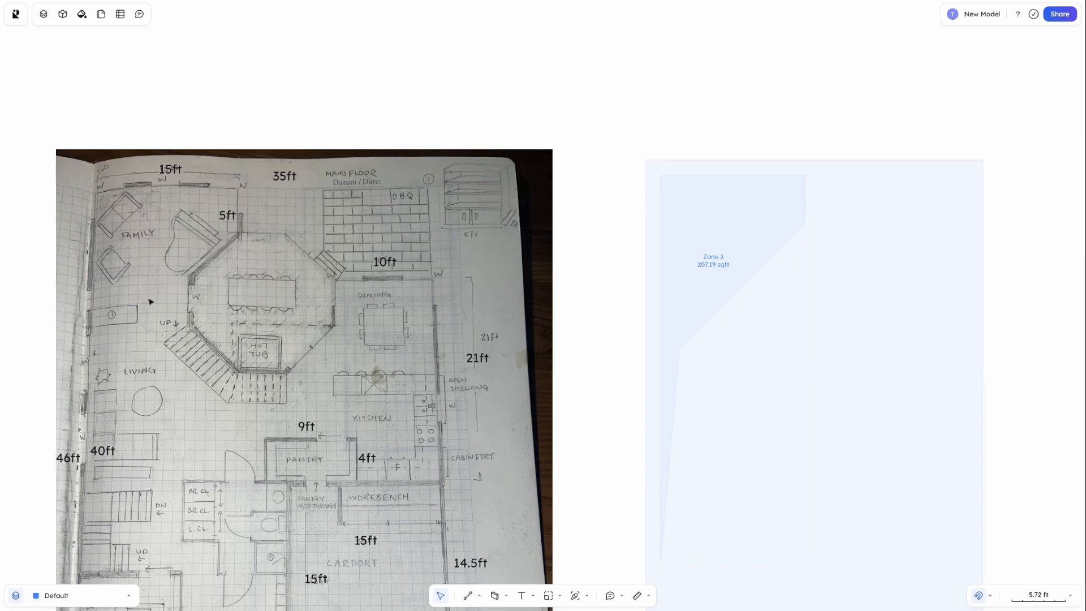
Try a new zone from the existing zone's lowest corner with a 10 ft horizontal edge and a vertical edge upward
{"action": "scroll", "coordinate": [755, 476], "scroll_direction": "left", "scroll_amount": 1}
{"action": "scroll", "coordinate": [752, 500], "scroll_direction": "down", "scroll_amount": 5}
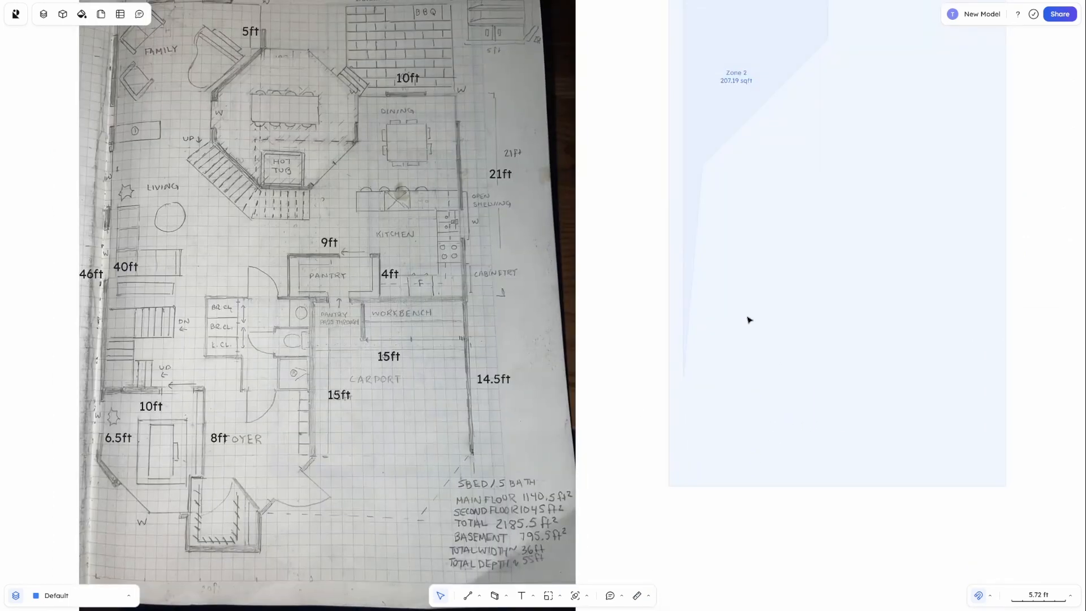
{"action": "key", "text": "z"}
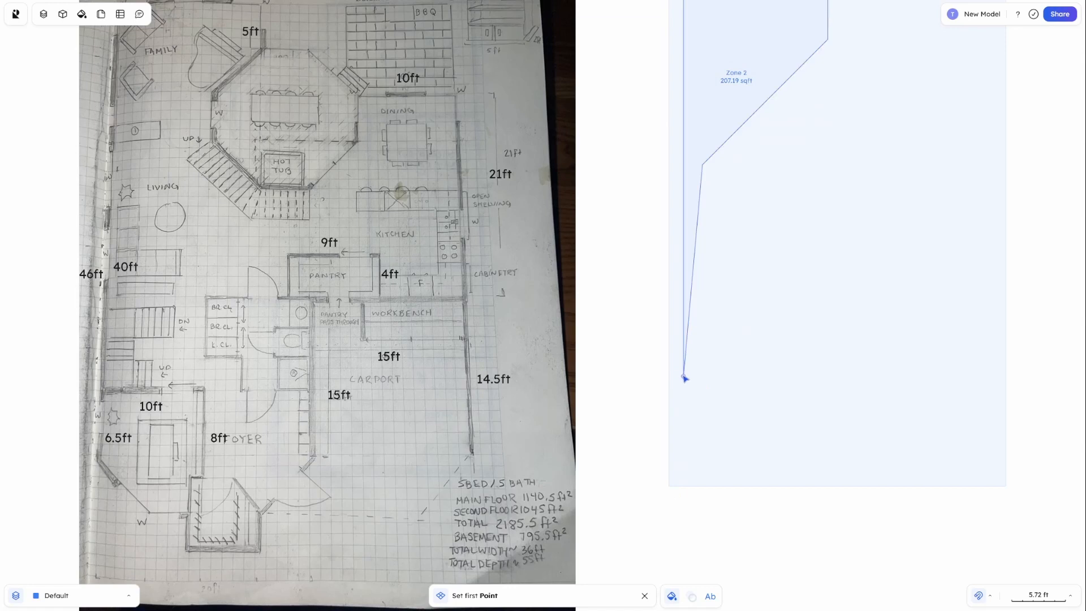
{"action": "left_click", "coordinate": [683, 376]}
{"action": "type", "text": "10"}
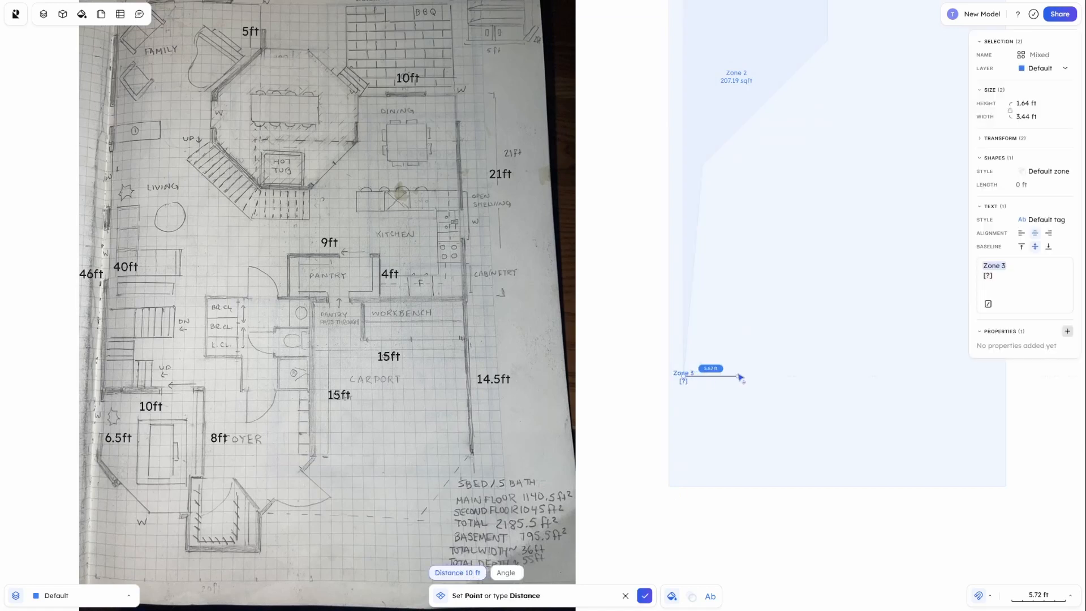
{"action": "key", "text": "Tab"}
{"action": "left_click", "coordinate": [739, 376]}
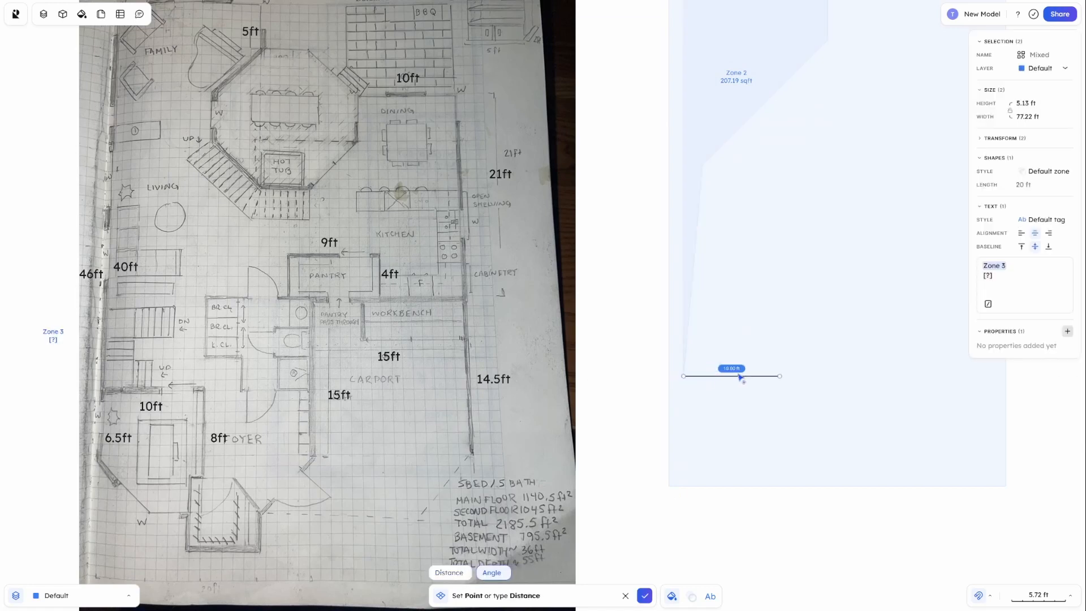
{"action": "middle_click_drag", "start_coordinate": [772, 66], "coordinate": [767, 197]}
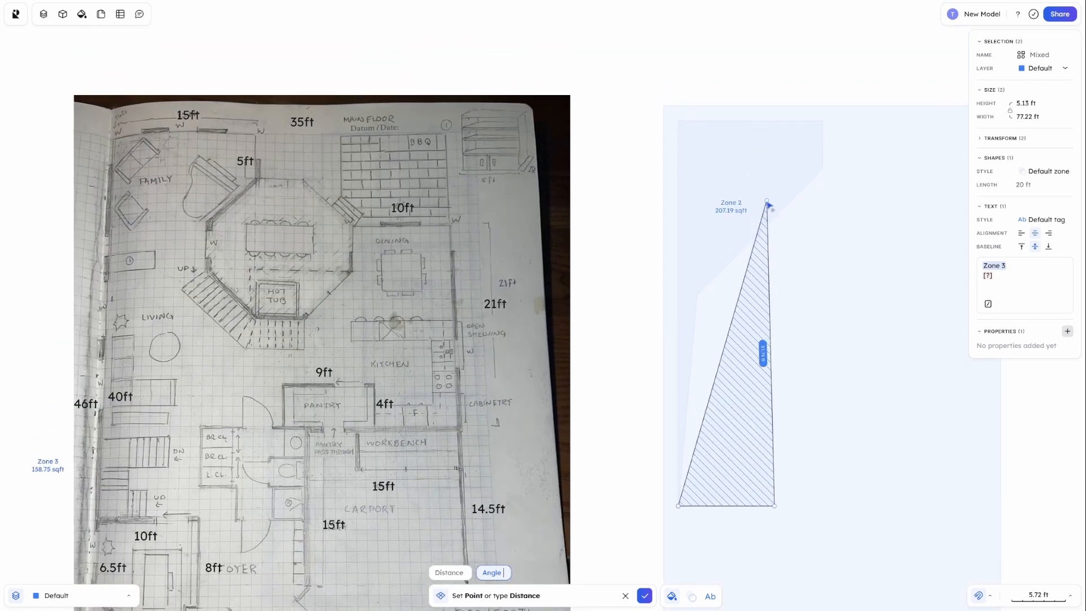
{"action": "left_click", "coordinate": [775, 140]}
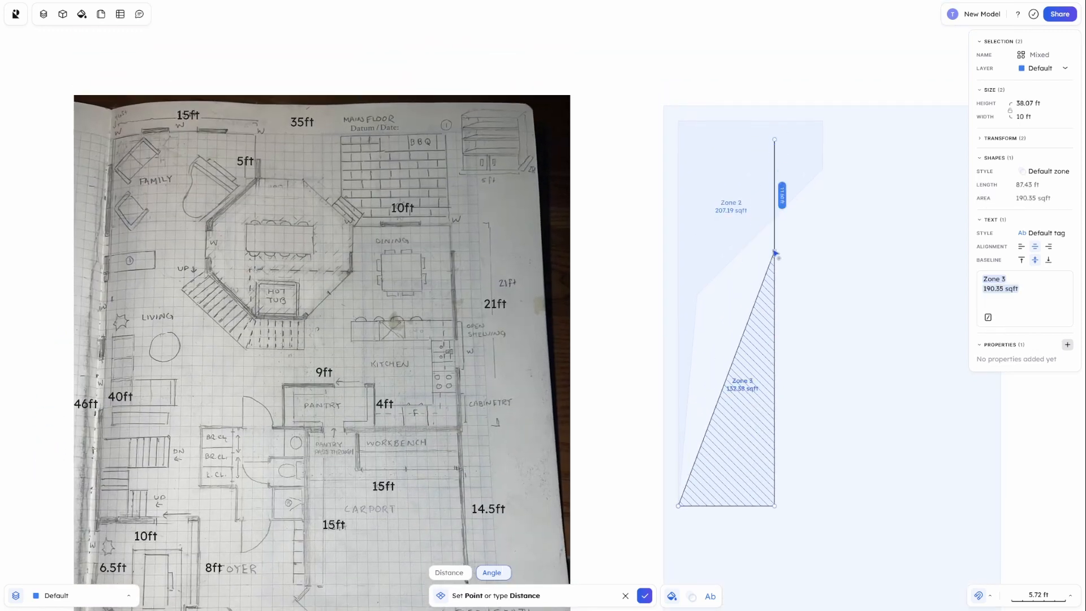
{"action": "key", "text": "Return"}
Delete the new triangular zone that overlaps the first traced zone
{"action": "left_click", "coordinate": [794, 271]}
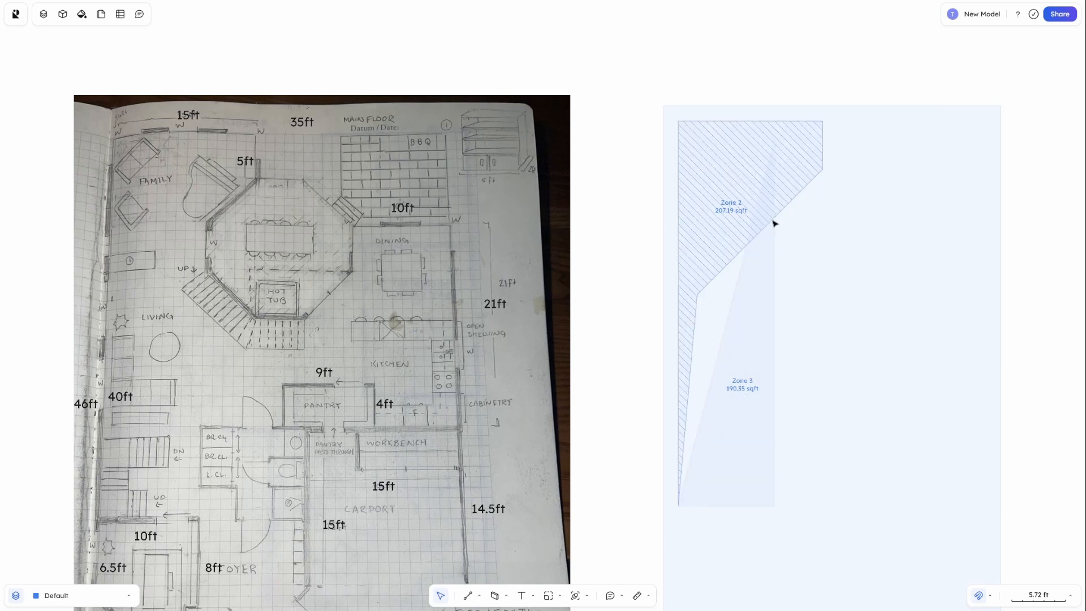
{"action": "left_click", "coordinate": [768, 260]}
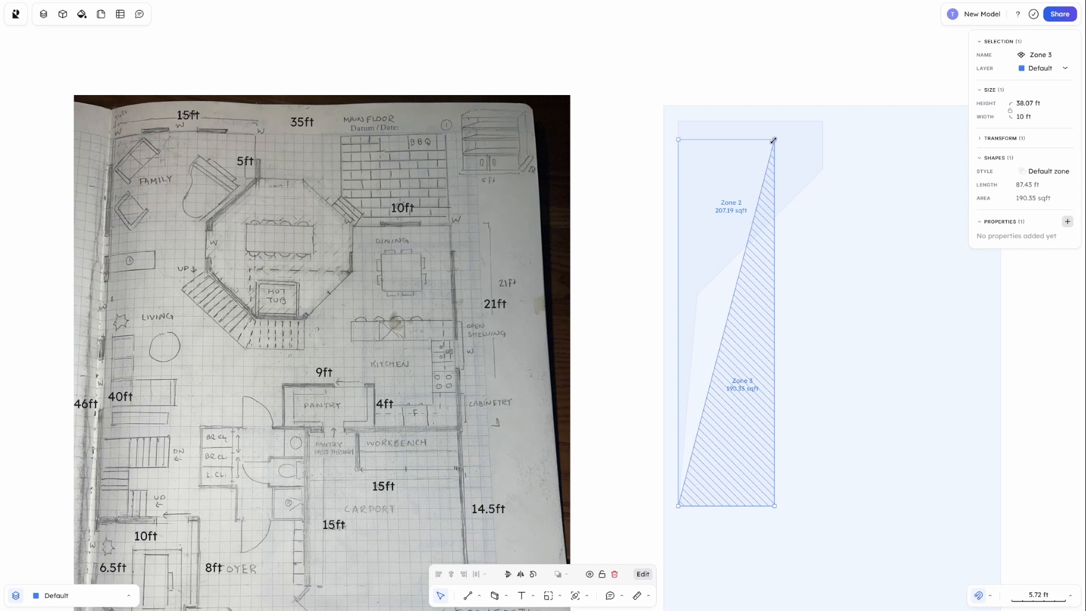
{"action": "left_click", "coordinate": [768, 204]}
{"action": "left_click", "coordinate": [749, 272]}
{"action": "key", "text": "Delete"}
Start a zone at the existing zone's lowest corner with a 10 ft horizontal edge to the right
{"action": "key", "text": "z"}
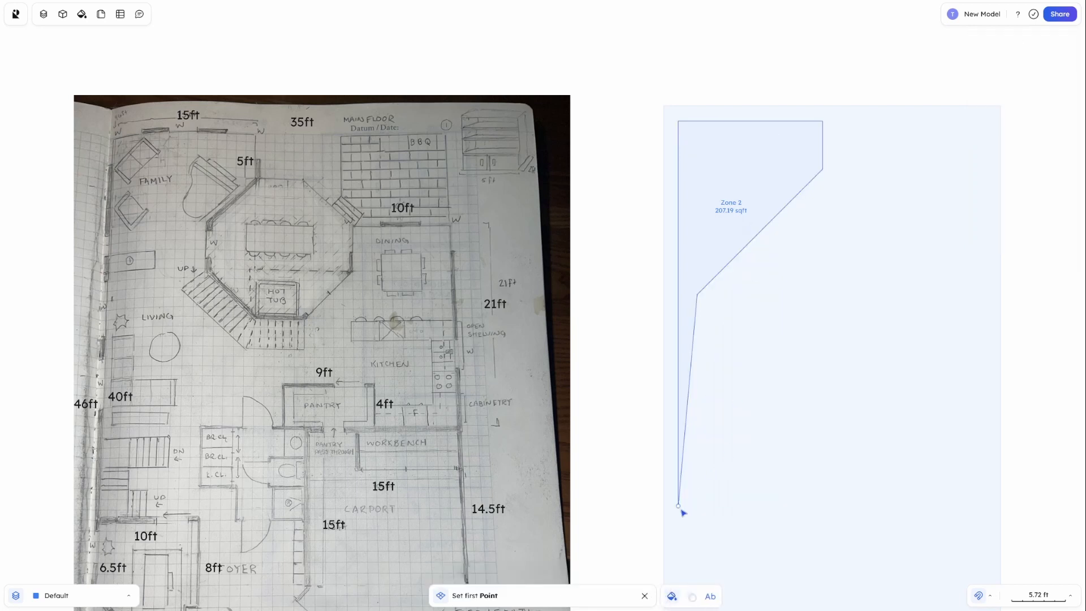
{"action": "left_click", "coordinate": [679, 507]}
{"action": "type", "text": "10"}
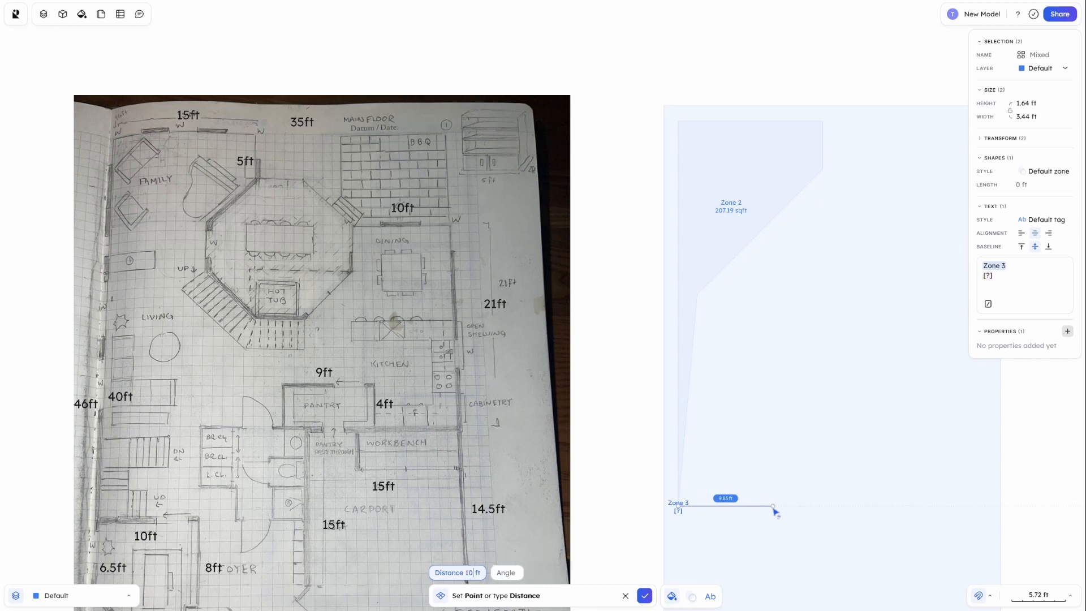
{"action": "key", "text": "Tab"}
{"action": "key", "text": "Return"}
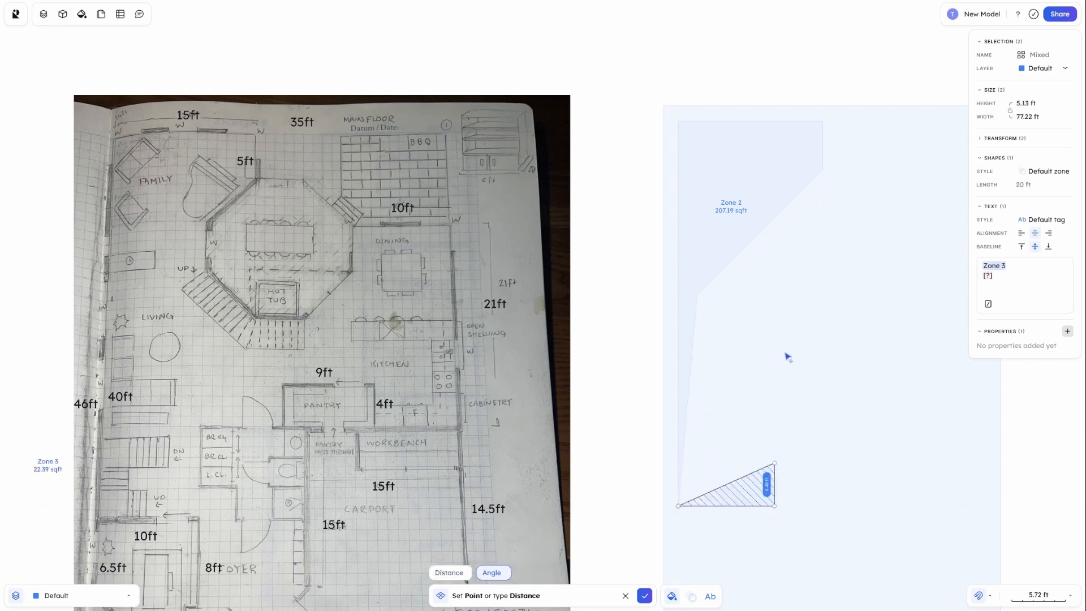
Complete the zone outline with a 30 ft vertical edge up to the diagonal, following the existing zone's diagonal, 5 ft and 15 ft edges
{"action": "left_click", "coordinate": [774, 218]}
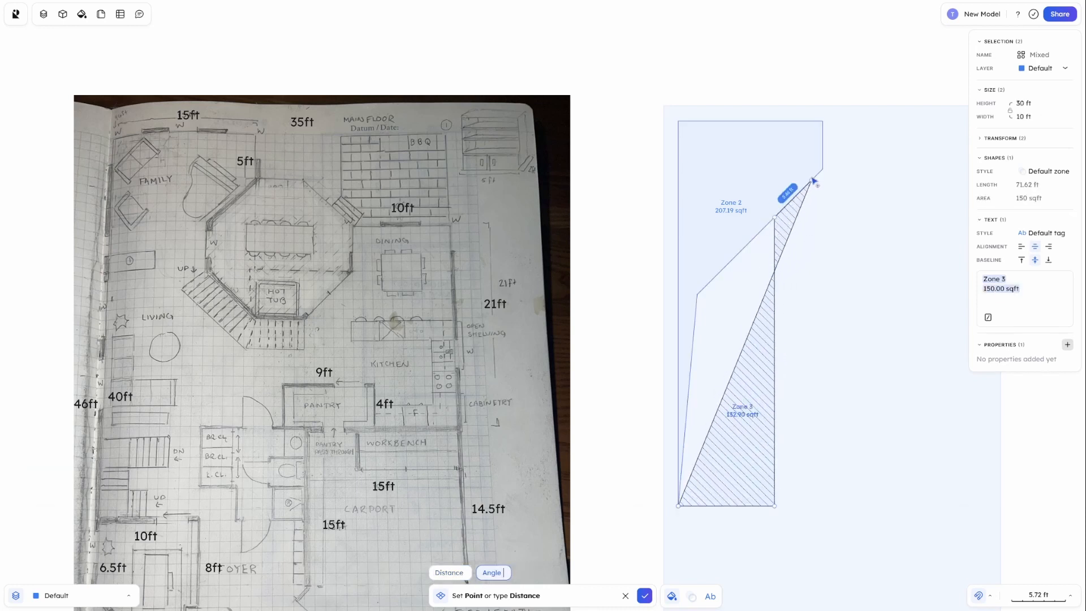
{"action": "left_click", "coordinate": [822, 169]}
{"action": "left_click", "coordinate": [823, 121]}
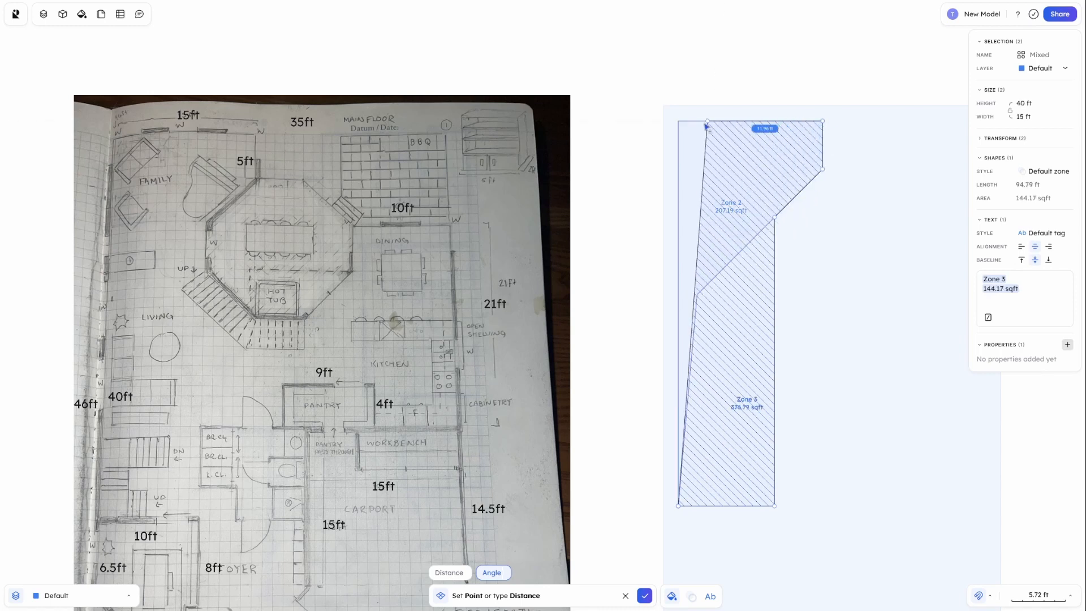
{"action": "left_click", "coordinate": [679, 121]}
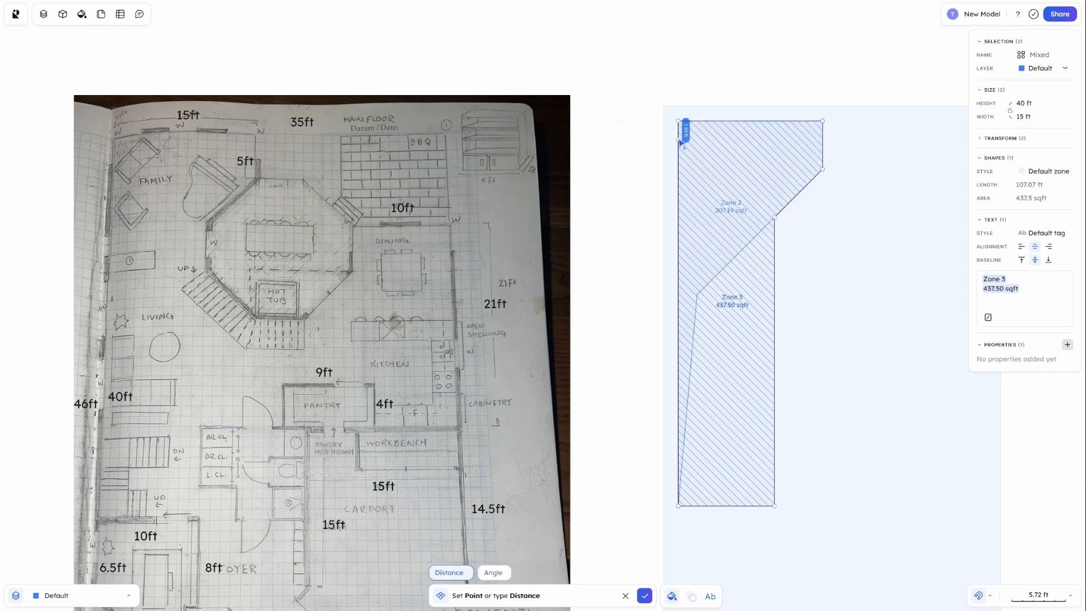
{"action": "key", "text": "Return"}
Shift the completed living-side zone slightly upward and delete the old zone beneath it
{"action": "left_click", "coordinate": [856, 318]}
{"action": "mouse_move", "coordinate": [771, 302]}
{"action": "left_mouse_down"}
{"action": "mouse_move", "coordinate": [852, 304]}
{"action": "mouse_move", "coordinate": [757, 270]}
{"action": "mouse_move", "coordinate": [283, 318]}
{"action": "mouse_move", "coordinate": [191, 278]}
{"action": "mouse_move", "coordinate": [769, 266]}
{"action": "mouse_move", "coordinate": [757, 257]}
{"action": "left_mouse_up"}
{"action": "left_click", "coordinate": [720, 278]}
{"action": "key", "text": "Delete"}
{"action": "left_click", "coordinate": [804, 31]}
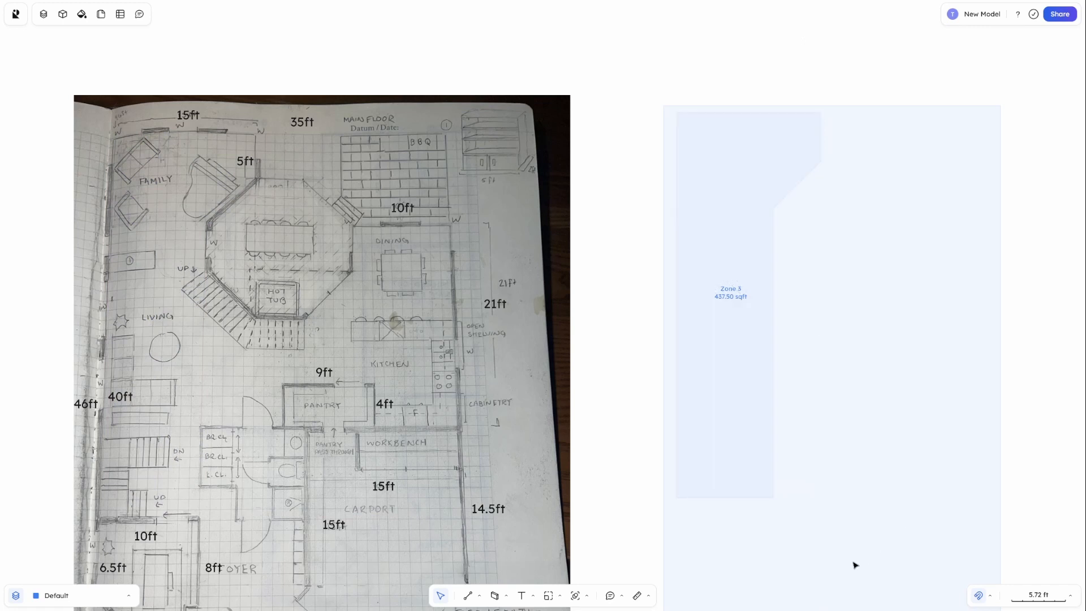
Draw exterior walls along the zone's 40 ft left edge and 15 ft upper edge
{"action": "left_click", "coordinate": [495, 596]}
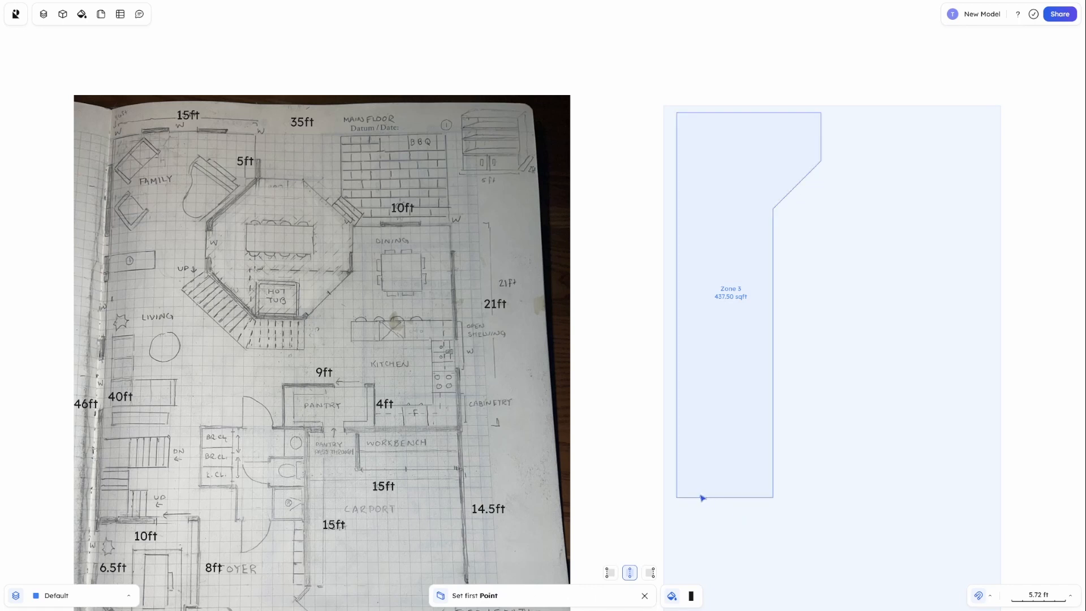
{"action": "left_click", "coordinate": [678, 500]}
{"action": "left_click", "coordinate": [678, 113]}
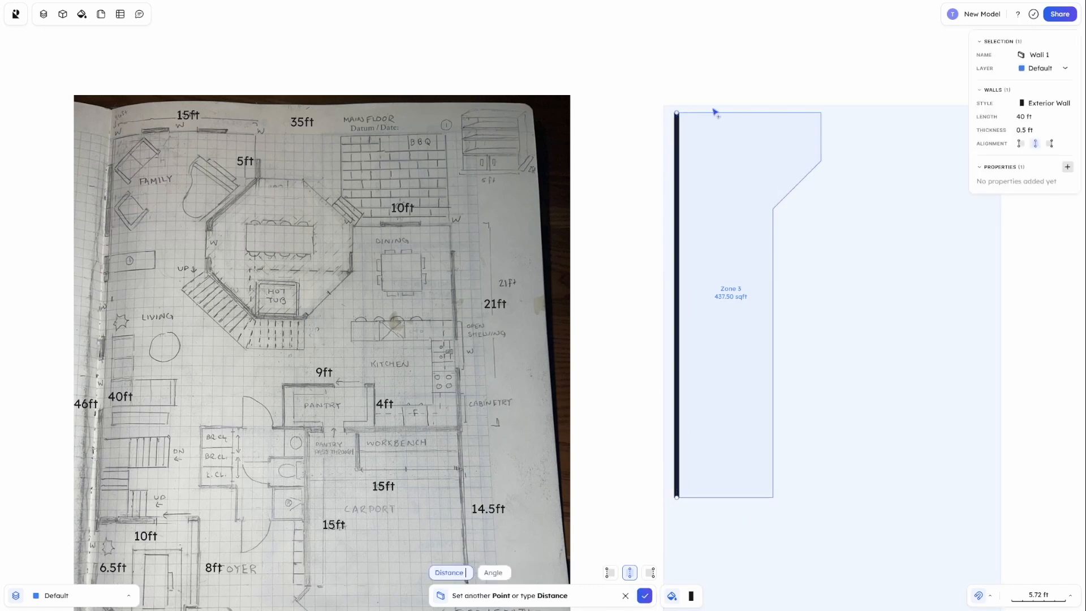
{"action": "left_click", "coordinate": [821, 113]}
{"action": "key", "text": "Escape"}
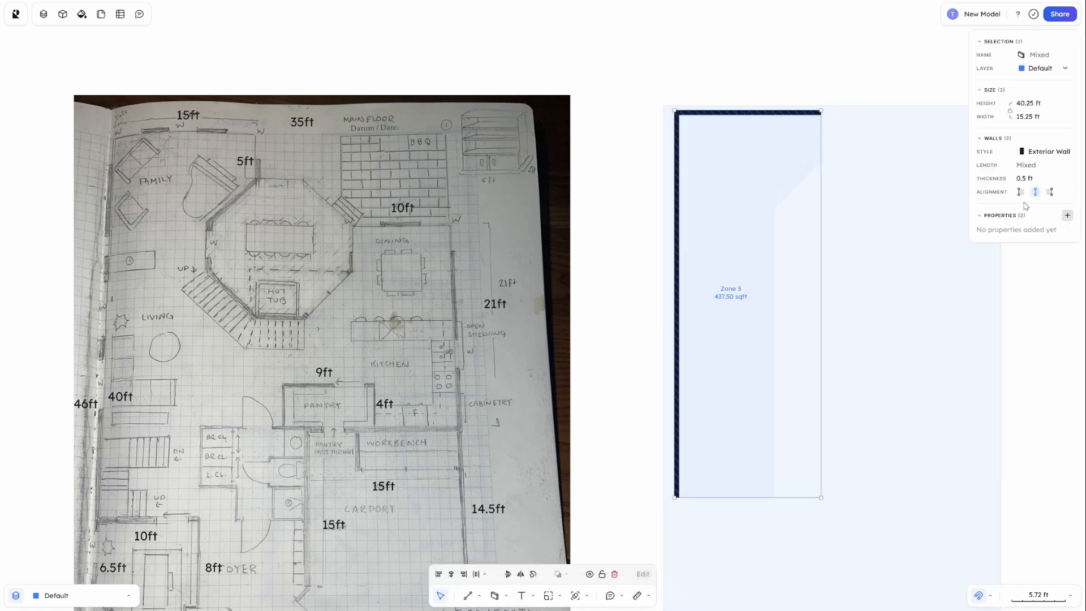
Change the alignment of the two new walls so they sit outside the zone
{"action": "left_click", "coordinate": [1022, 192]}
{"action": "left_click", "coordinate": [1050, 193]}
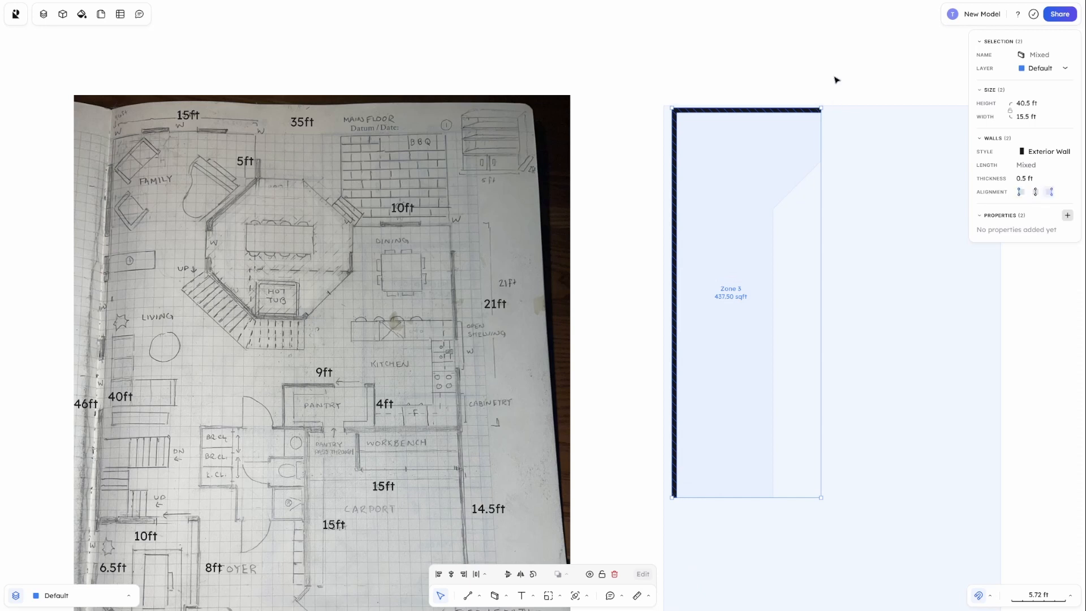
{"action": "left_click", "coordinate": [838, 93]}
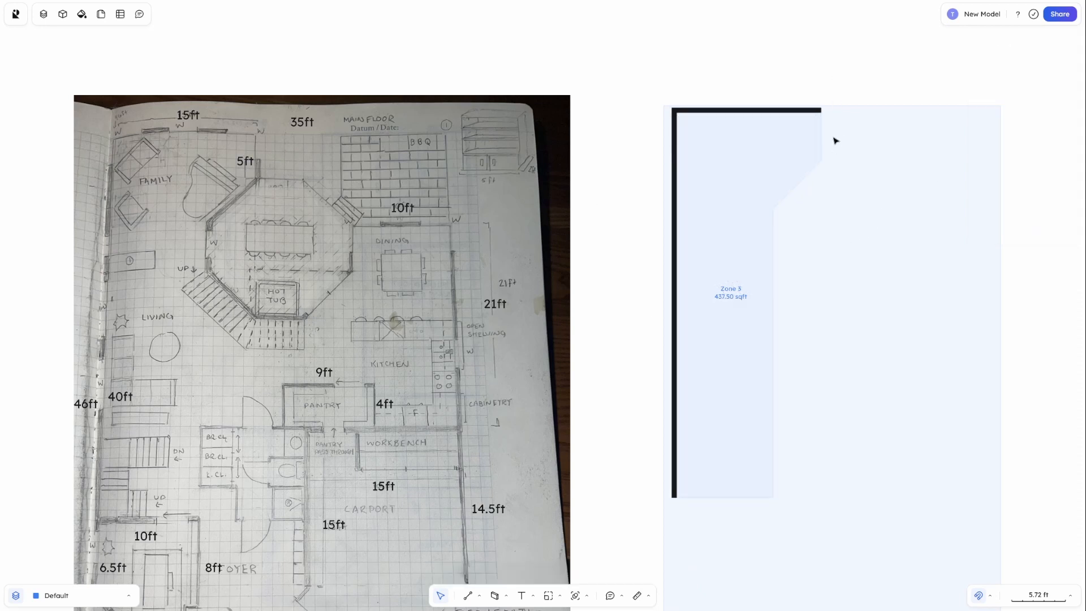
Draw a 5 ft exterior wall down from the end of the 15 ft wall and align it outside the zone
{"action": "key", "text": "w"}
{"action": "left_click", "coordinate": [824, 115]}
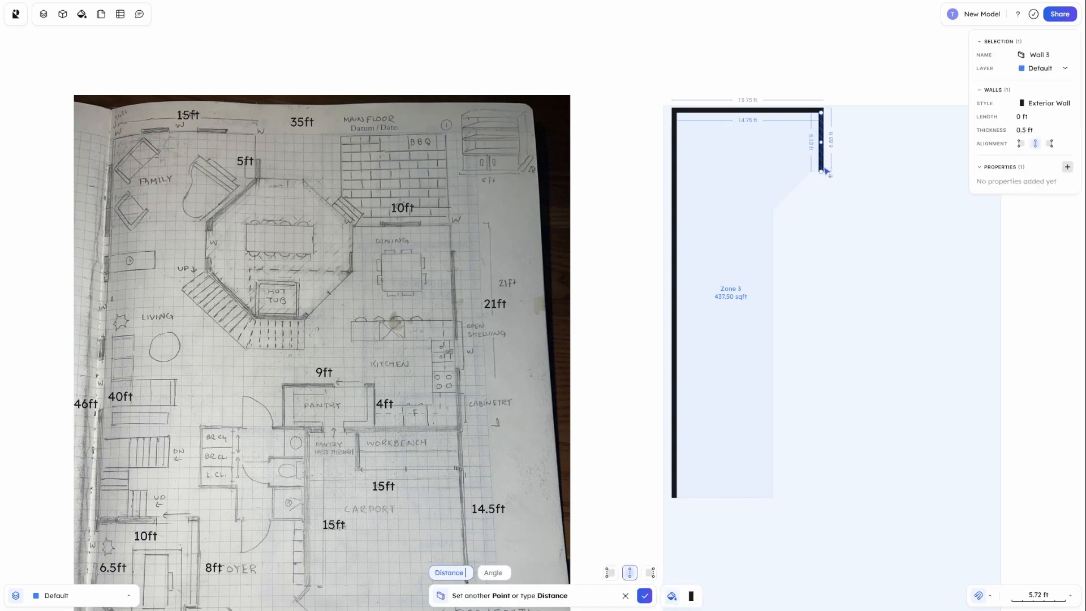
{"action": "double_click", "coordinate": [826, 165]}
{"action": "left_click", "coordinate": [1021, 144]}
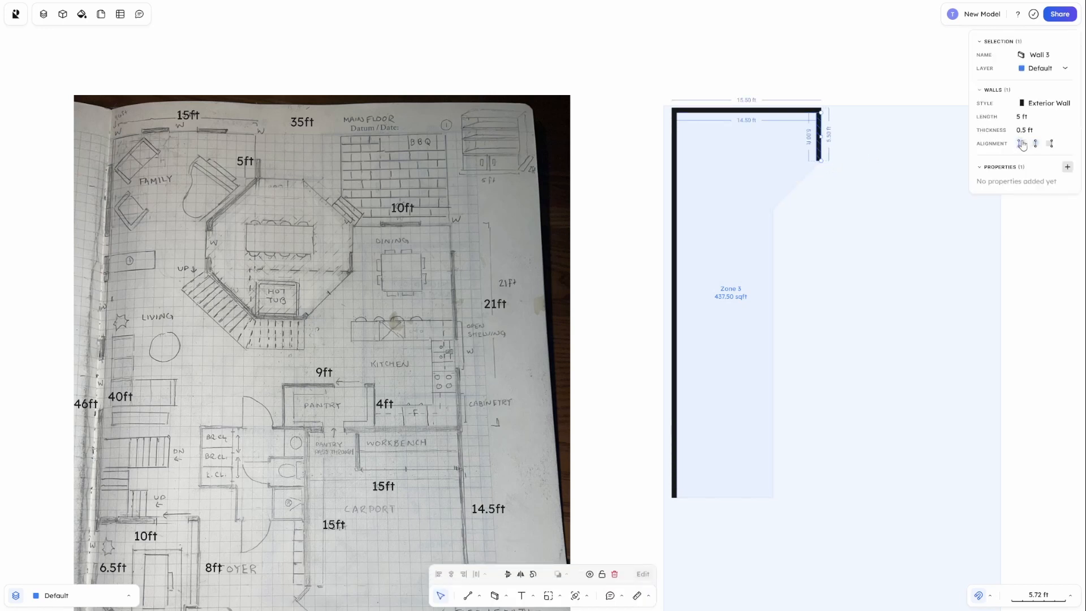
{"action": "left_click", "coordinate": [1038, 144]}
{"action": "left_click", "coordinate": [851, 85]}
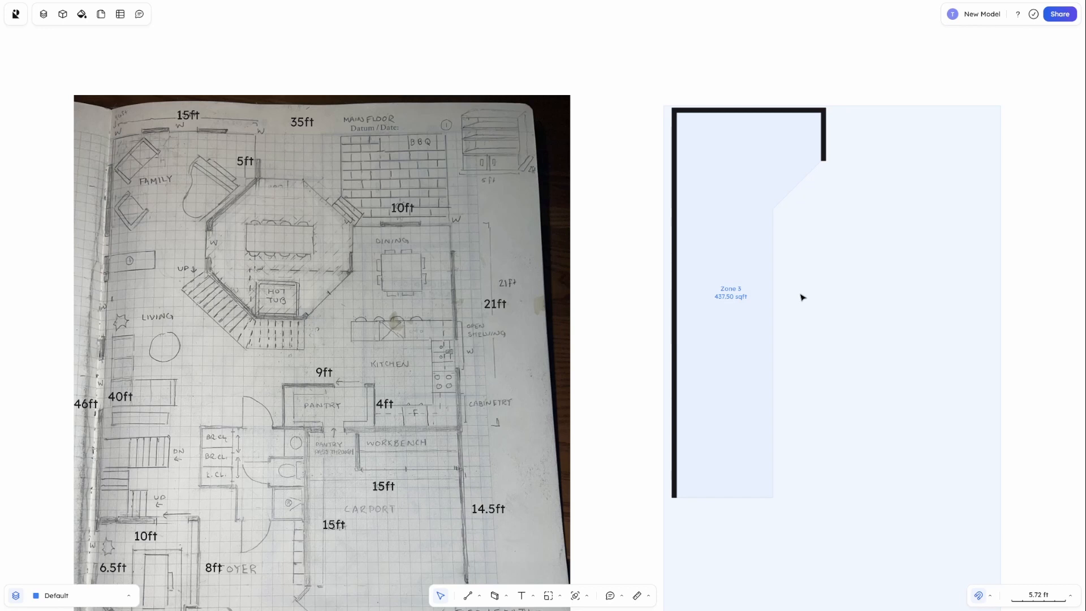
Draw a zone 10 ft wide and 21 ft high against the right edge of the footprint for the dining and kitchen area
{"action": "key", "text": "z"}
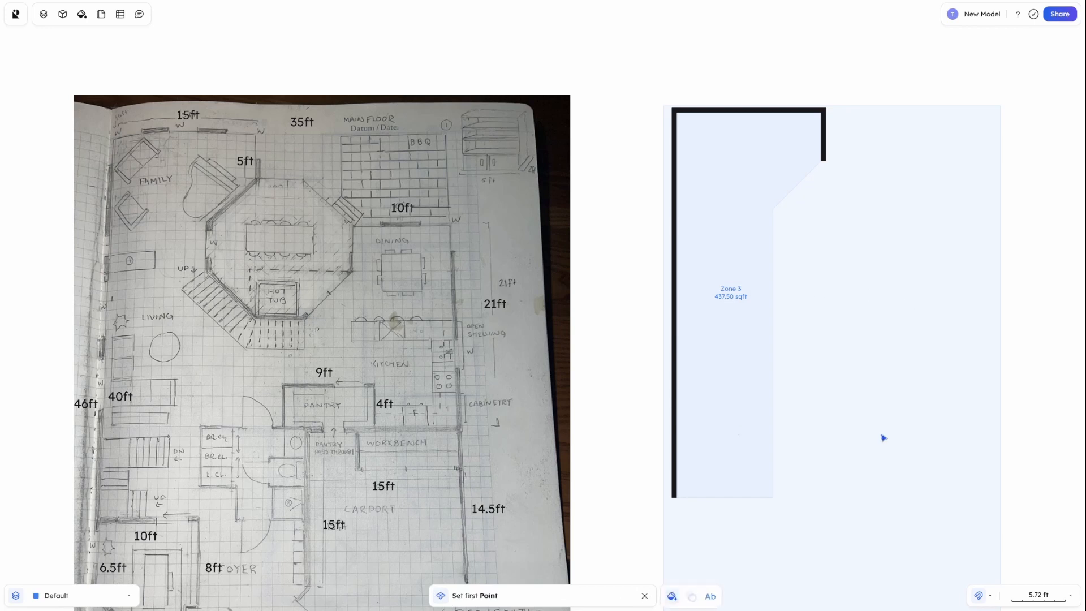
{"action": "left_click", "coordinate": [970, 455]}
{"action": "type", "text": "21"}
{"action": "middle_click_drag", "start_coordinate": [897, 276], "coordinate": [774, 291]}
{"action": "type", "text": "10"}
{"action": "mouse_move", "coordinate": [788, 439]}
{"action": "left_mouse_down"}
{"action": "mouse_move", "coordinate": [842, 400]}
{"action": "mouse_move", "coordinate": [818, 379]}
{"action": "left_mouse_up"}
{"action": "mouse_move", "coordinate": [792, 491]}
{"action": "middle_mouse_down"}
{"action": "mouse_move", "coordinate": [872, 371]}
{"action": "mouse_move", "coordinate": [924, 501]}
{"action": "middle_mouse_up"}
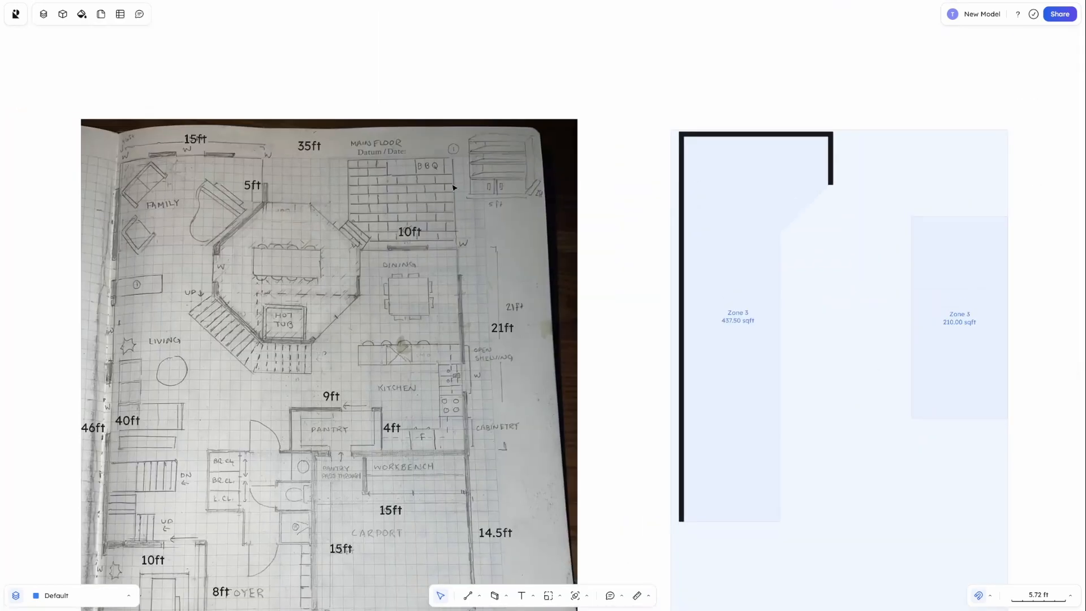
{"action": "key", "text": "z"}
{"action": "left_click", "coordinate": [833, 134]}
{"action": "middle_click_drag", "start_coordinate": [970, 143], "coordinate": [837, 159]}
{"action": "type", "text": "20"}
{"action": "key", "text": "Tab"}
{"action": "key", "text": "Tab"}
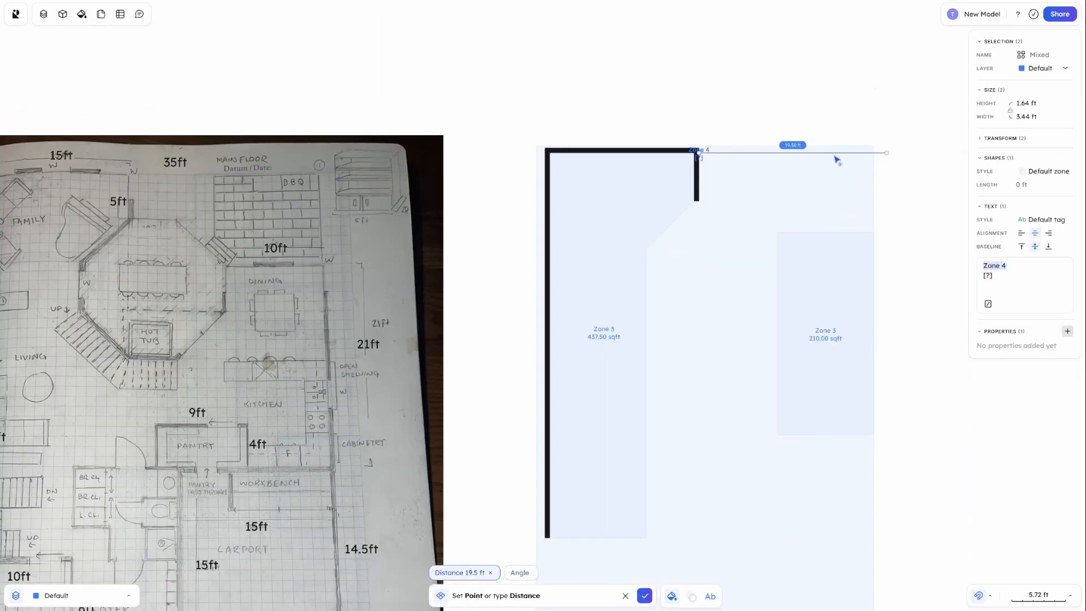
{"action": "key", "text": "Escape"}
Draw exterior walls along the upper and right edges of the 10 by 21 ft zone, aligned outside it
{"action": "key", "text": "w"}
{"action": "left_click", "coordinate": [777, 233]}
{"action": "left_click", "coordinate": [873, 232]}
{"action": "left_click", "coordinate": [873, 435]}
{"action": "left_click", "coordinate": [1051, 192]}
Draw a 10 by 10 ft zone above the dining wall for the barbecue patio
{"action": "key", "text": "z"}
{"action": "left_click", "coordinate": [879, 228]}
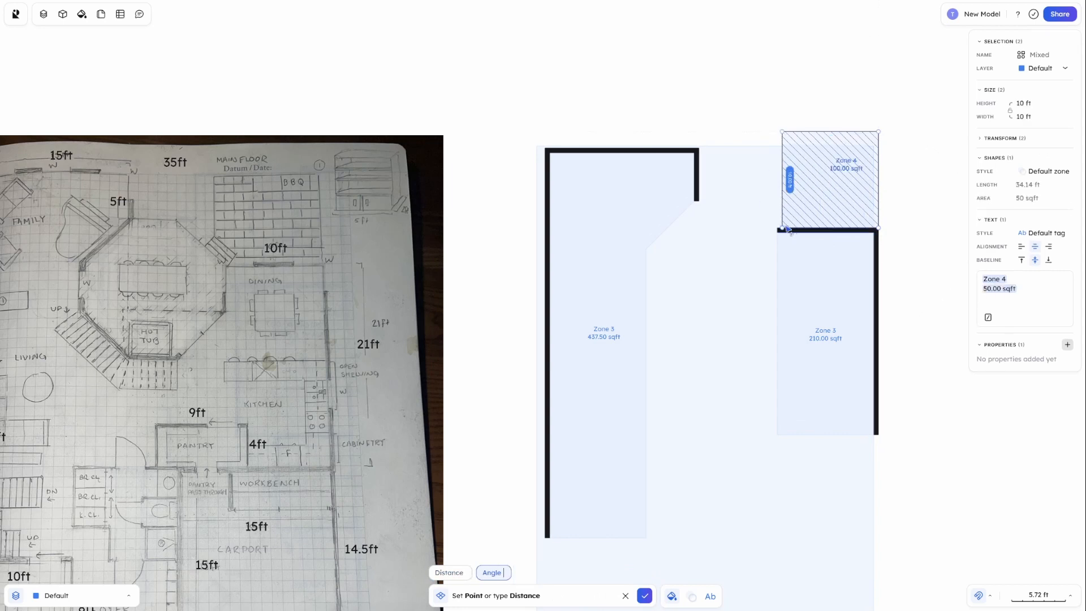
{"action": "left_click_drag", "start_coordinate": [845, 201], "coordinate": [840, 215]}
{"action": "left_click", "coordinate": [905, 272]}
Move the patio and dining zones with their walls together into the upper right corner of the footprint
{"action": "left_click", "coordinate": [865, 287]}
{"action": "left_click_drag", "start_coordinate": [905, 124], "coordinate": [756, 469]}
{"action": "left_click_drag", "start_coordinate": [808, 228], "coordinate": [808, 228]}
{"action": "left_click", "coordinate": [909, 434]}
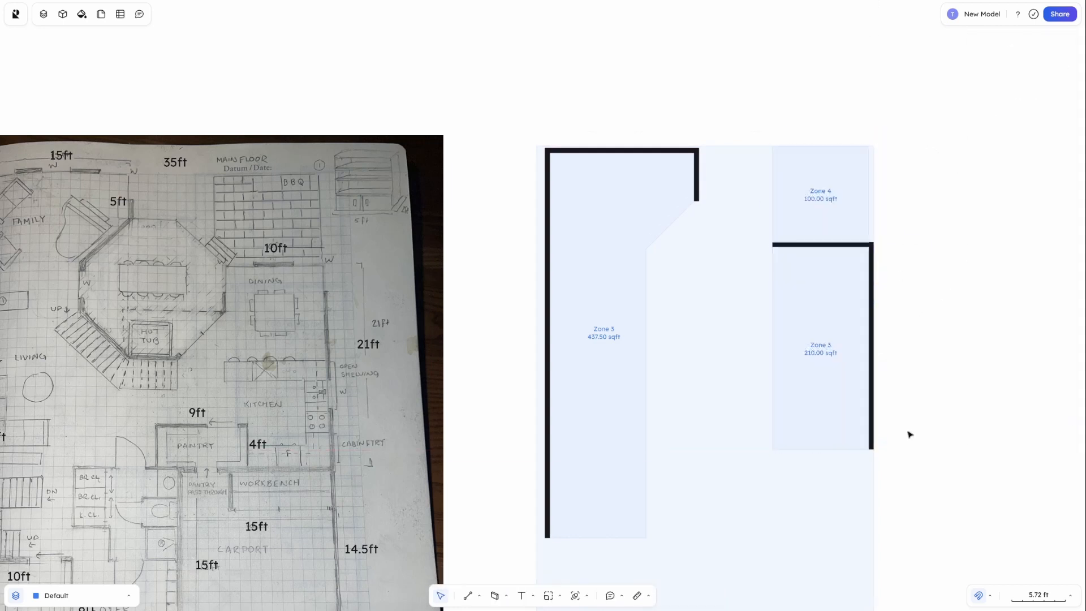
Draw a 10 ft exterior wall along the lower edge of the 10 by 21 ft zone
{"action": "middle_click_drag", "start_coordinate": [874, 508], "coordinate": [885, 295]}
{"action": "key", "text": "w"}
{"action": "left_click", "coordinate": [908, 266]}
{"action": "left_click", "coordinate": [811, 267]}
{"action": "middle_click_drag", "start_coordinate": [885, 372], "coordinate": [923, 347]}
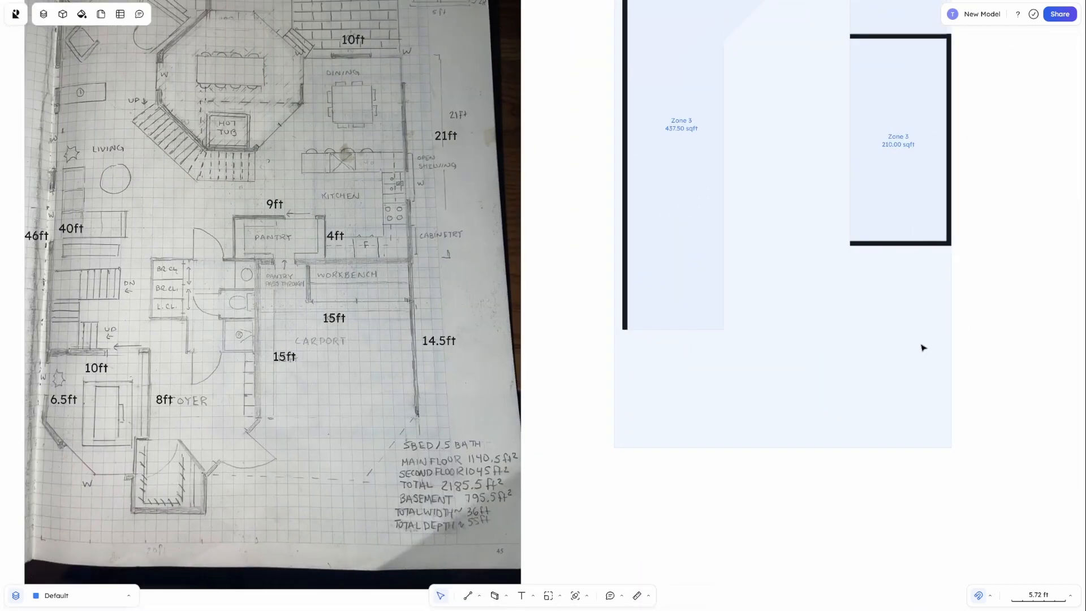
Draw a 15 by 15 ft carport zone below the kitchen wall, lined up with the zone above on its right side
{"action": "key", "text": "z"}
{"action": "left_click", "coordinate": [947, 246]}
{"action": "type", "text": "1515"}
{"action": "key", "text": "Return"}
{"action": "left_click", "coordinate": [947, 390]}
{"action": "left_click", "coordinate": [947, 245]}
Draw a 15 ft exterior wall along the right edge of the carport zone
{"action": "key", "text": "w"}
{"action": "left_click", "coordinate": [947, 246]}
{"action": "left_click", "coordinate": [947, 390]}
{"action": "left_click", "coordinate": [992, 292]}
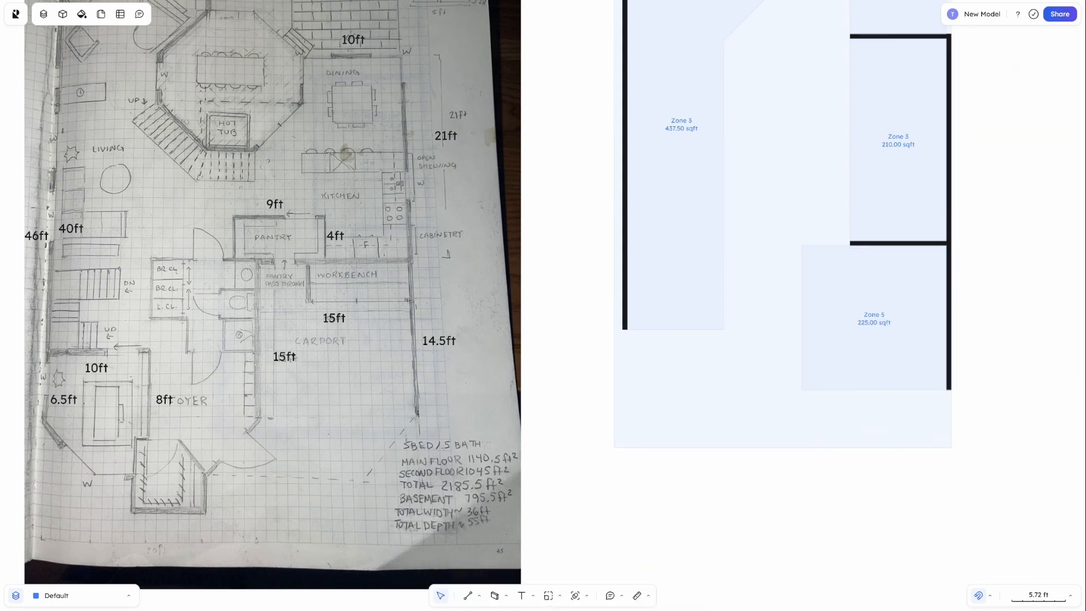
Move all the right-hand zones and walls down together until the patio zone's upper edge aligns with the living-side zone's
{"action": "middle_click_drag", "start_coordinate": [999, 369], "coordinate": [1020, 538]}
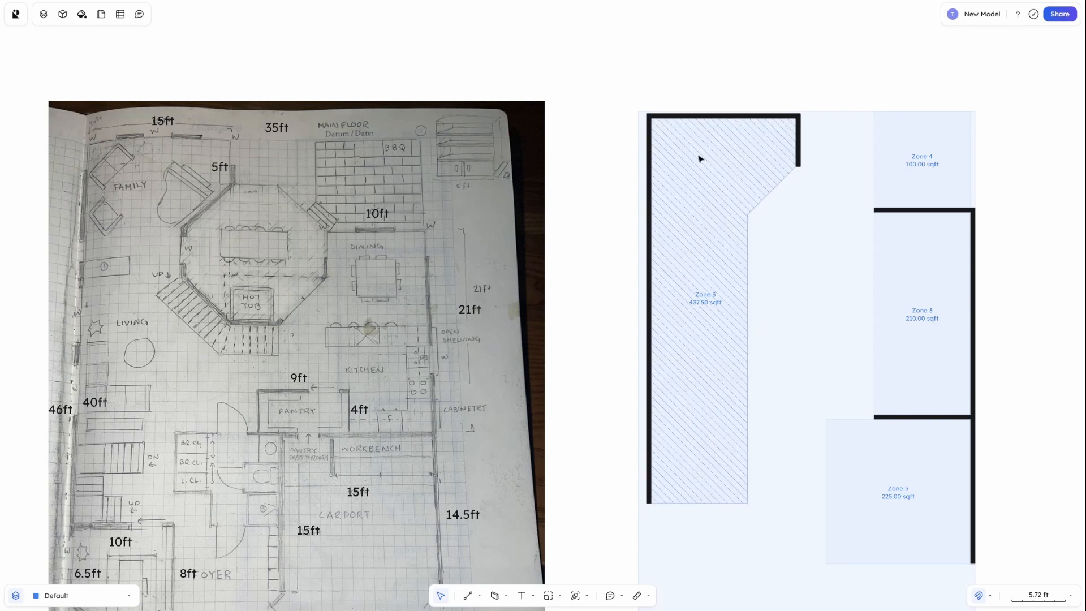
{"action": "left_click", "coordinate": [778, 136]}
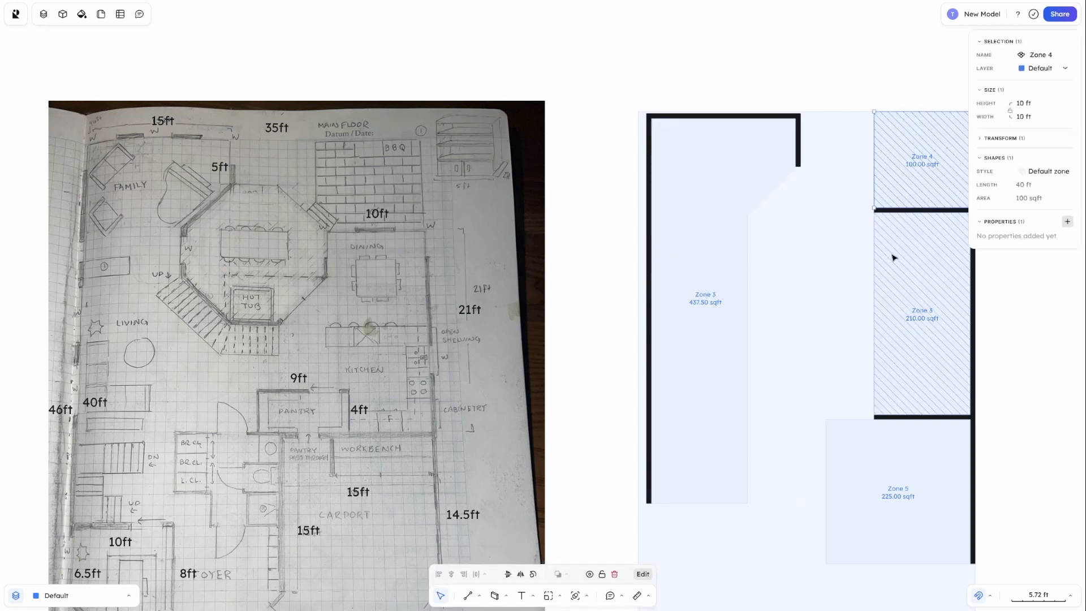
{"action": "left_click_drag", "start_coordinate": [1004, 574], "coordinate": [881, 160]}
{"action": "left_click_drag", "start_coordinate": [897, 154], "coordinate": [898, 161]}
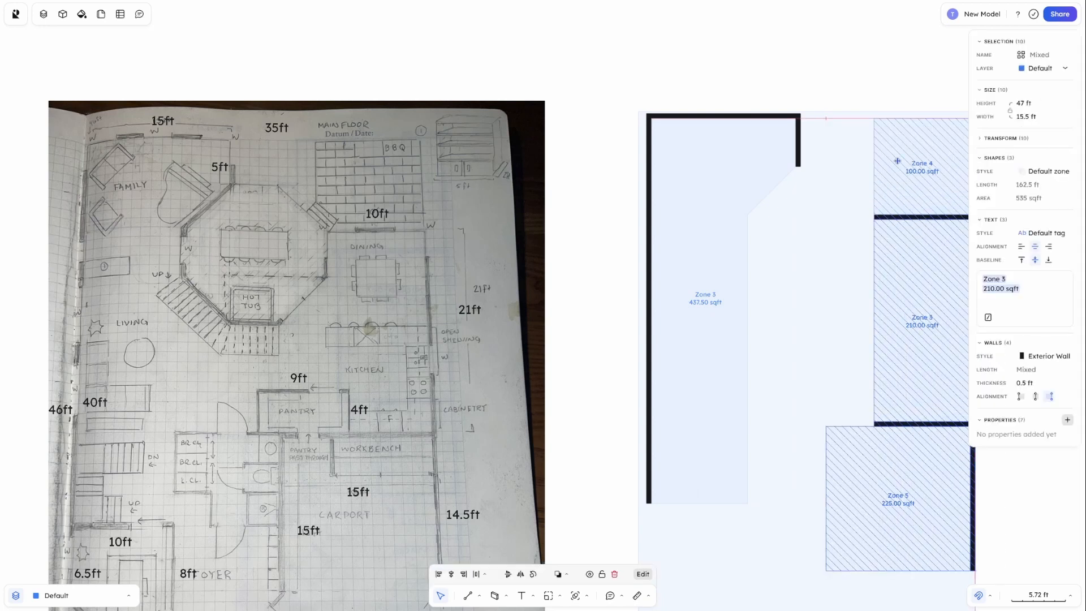
{"action": "left_click", "coordinate": [848, 88]}
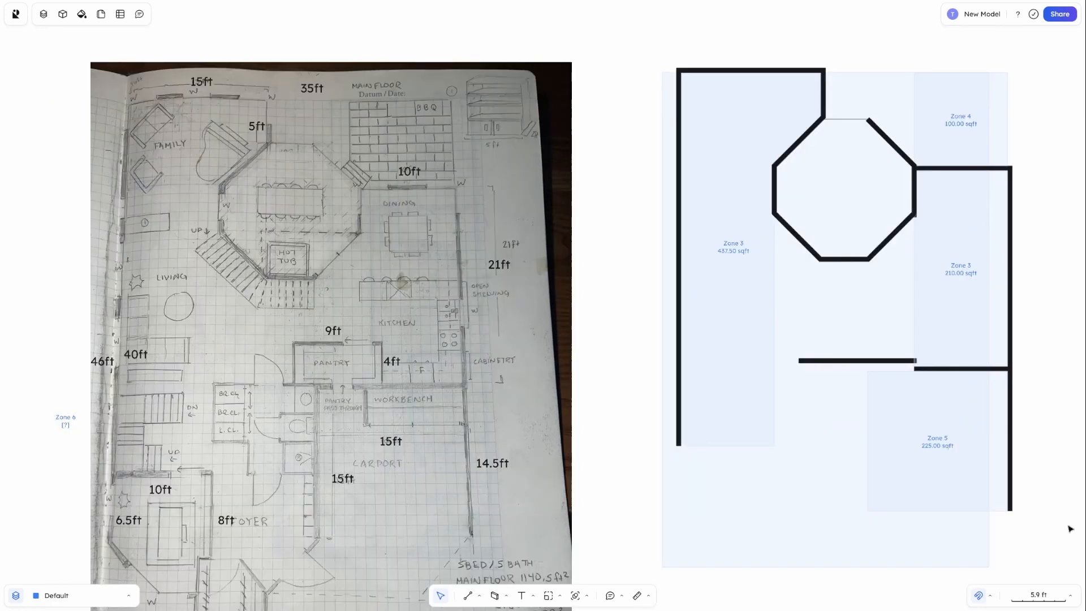
Delete the stray horizontal wall beside the kitchen zone's lower end, and delete the large locked footprint zone
{"action": "left_click", "coordinate": [862, 362]}
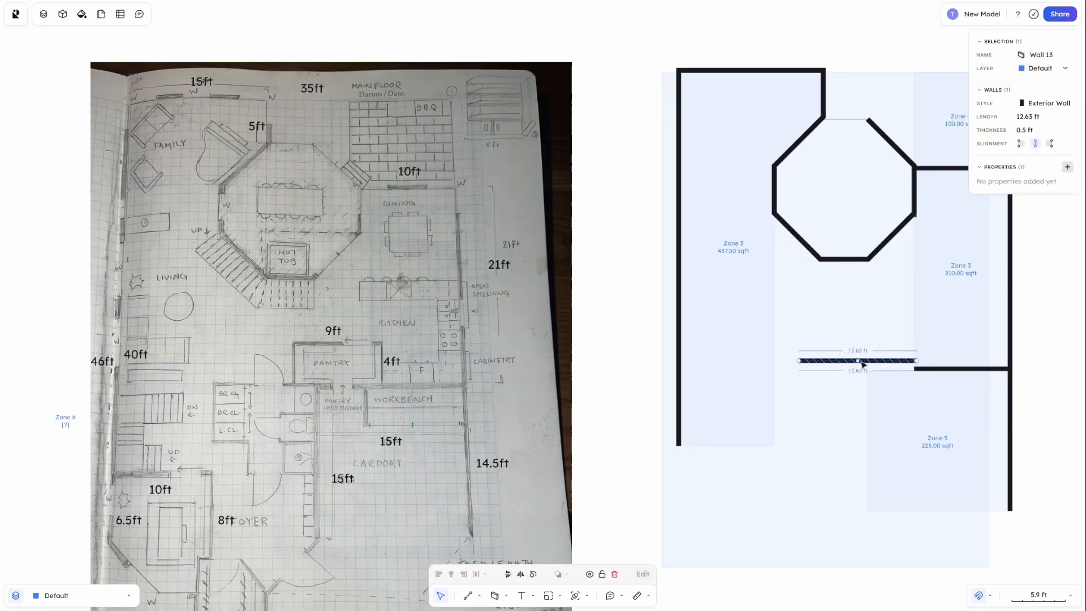
{"action": "key", "text": "Delete"}
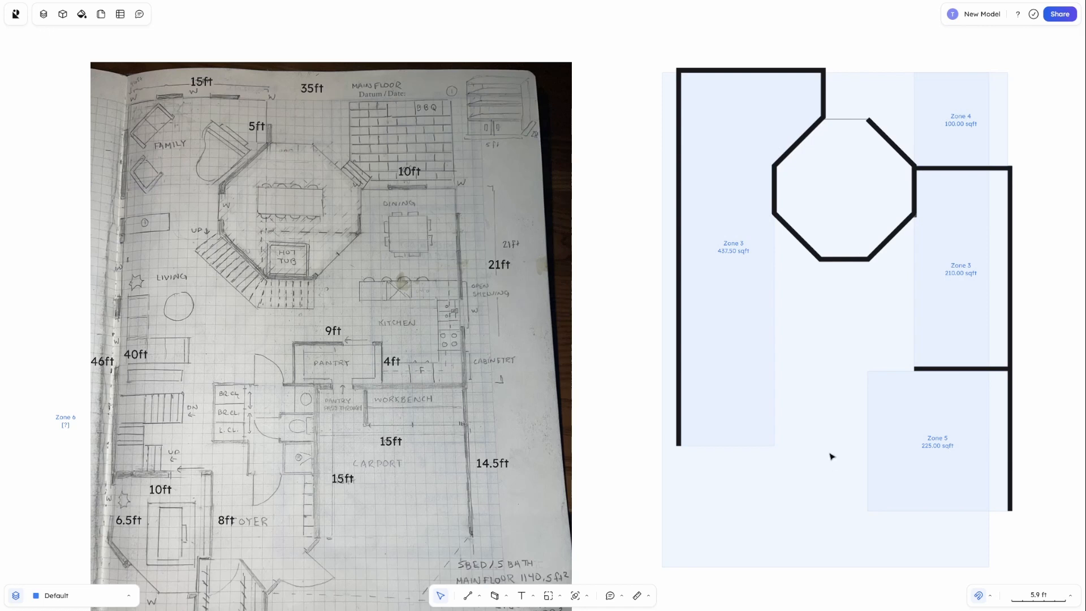
{"action": "right_click", "coordinate": [823, 475]}
{"action": "left_click", "coordinate": [848, 588]}
{"action": "key", "text": "Delete"}
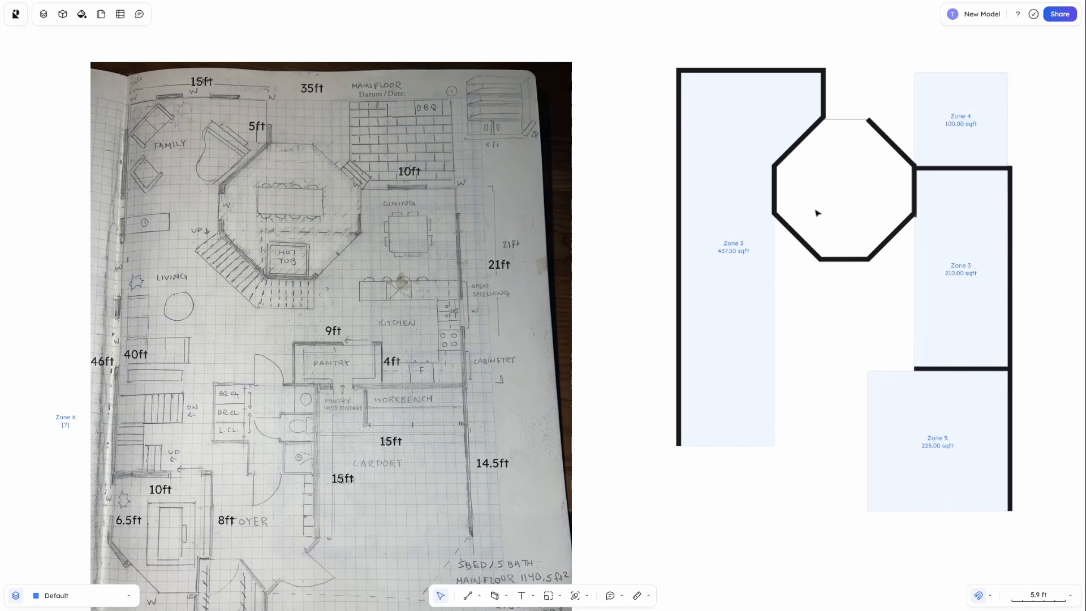
Dimension the horizontal distance from the long left exterior wall's inner face to the octagon's left wall, placing the dimension below the octagon's vertical side
{"action": "middle_click_drag", "start_coordinate": [818, 213], "coordinate": [942, 239]}
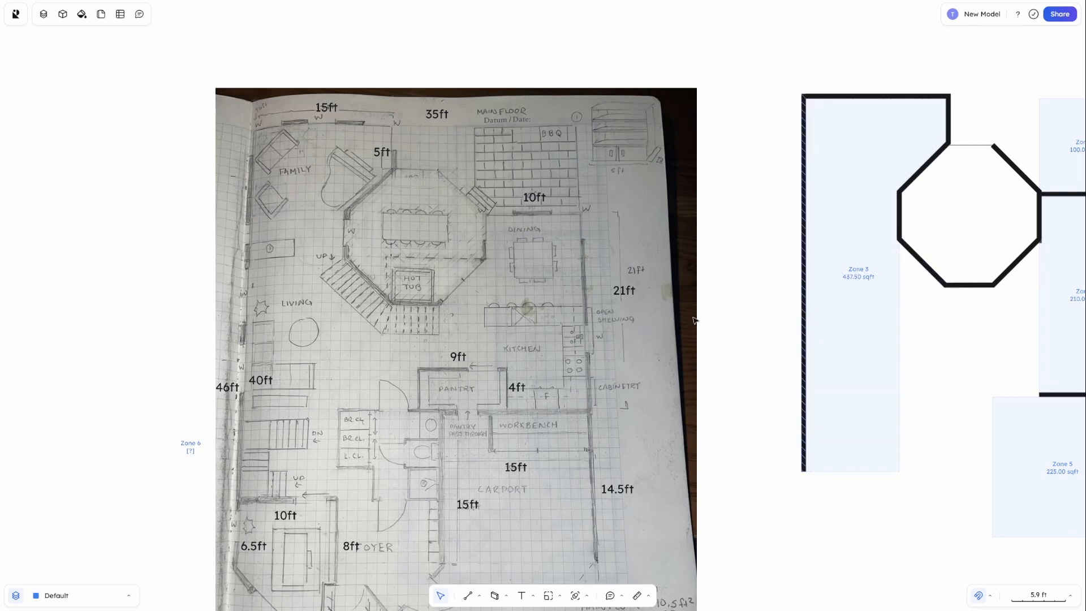
{"action": "middle_click_drag", "start_coordinate": [267, 262], "coordinate": [371, 268]}
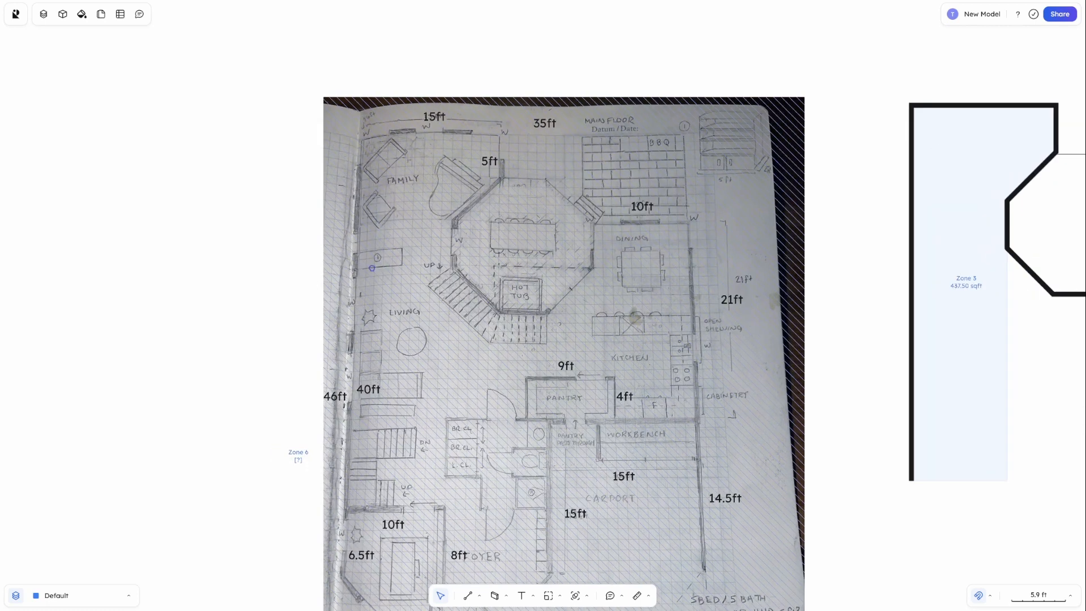
{"action": "left_click", "coordinate": [1041, 595]}
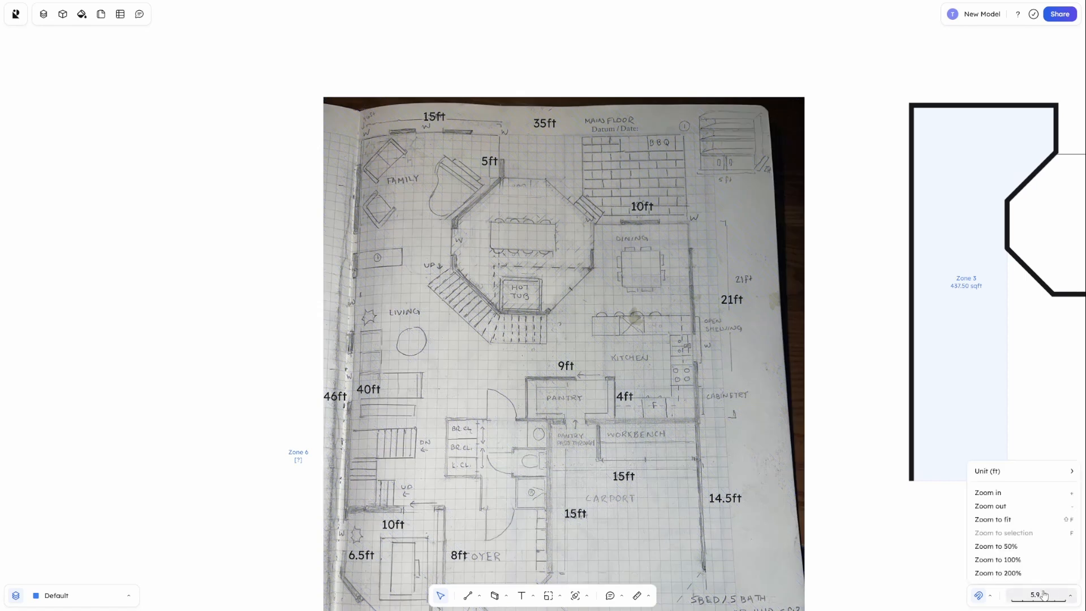
{"action": "left_click", "coordinate": [1013, 492]}
{"action": "middle_click_drag", "start_coordinate": [331, 373], "coordinate": [640, 486]}
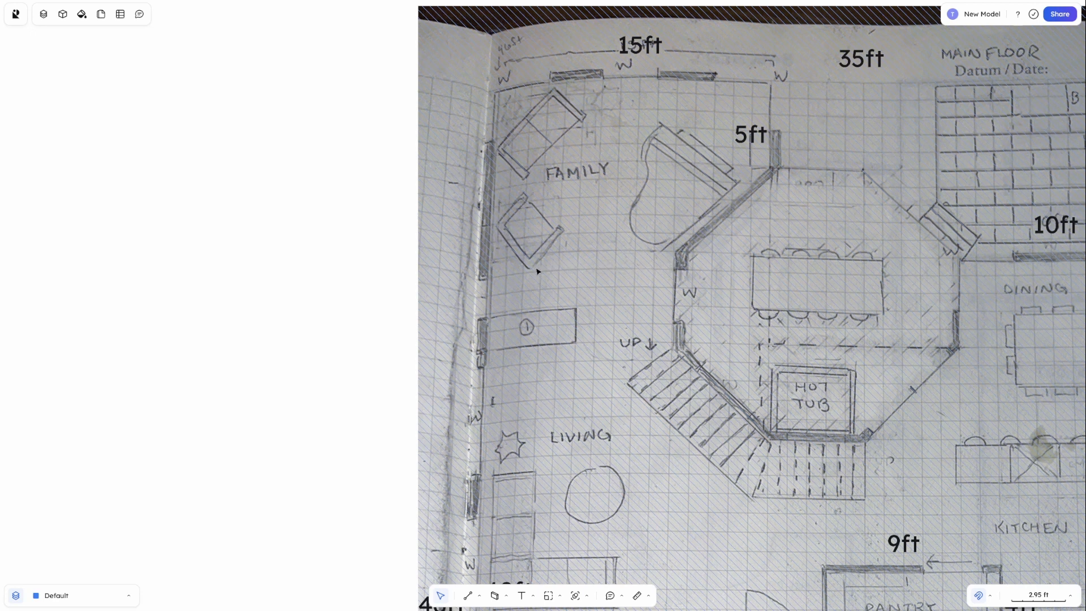
{"action": "mouse_move", "coordinate": [822, 335]}
{"action": "middle_mouse_down"}
{"action": "mouse_move", "coordinate": [504, 314]}
{"action": "mouse_move", "coordinate": [247, 318]}
{"action": "middle_mouse_up"}
{"action": "mouse_move", "coordinate": [836, 298]}
{"action": "middle_mouse_down"}
{"action": "mouse_move", "coordinate": [344, 293]}
{"action": "mouse_move", "coordinate": [361, 293]}
{"action": "middle_mouse_up"}
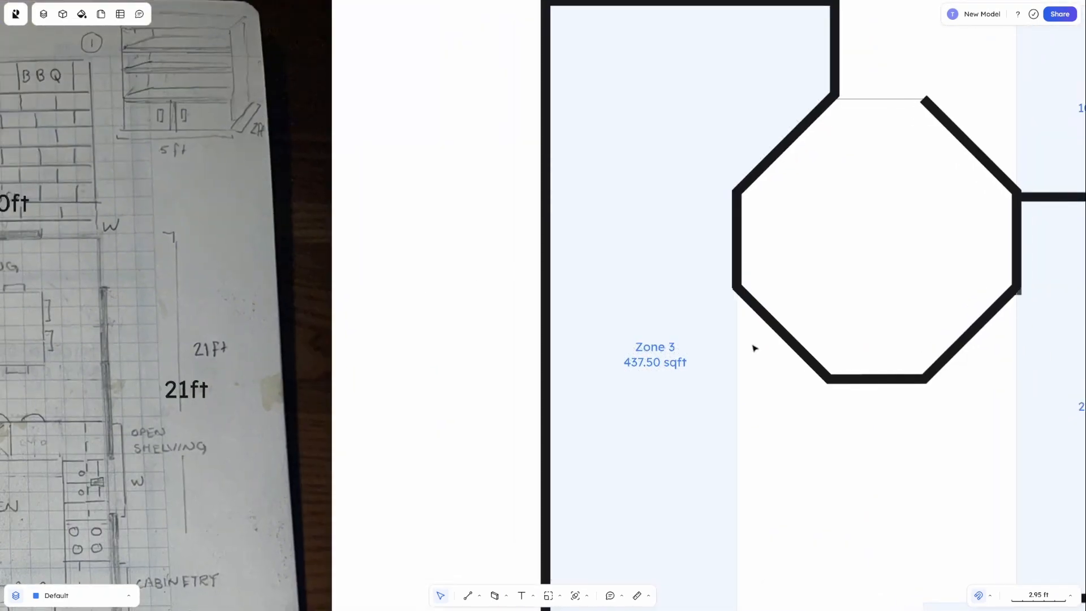
{"action": "key", "text": "d"}
{"action": "left_click", "coordinate": [550, 242]}
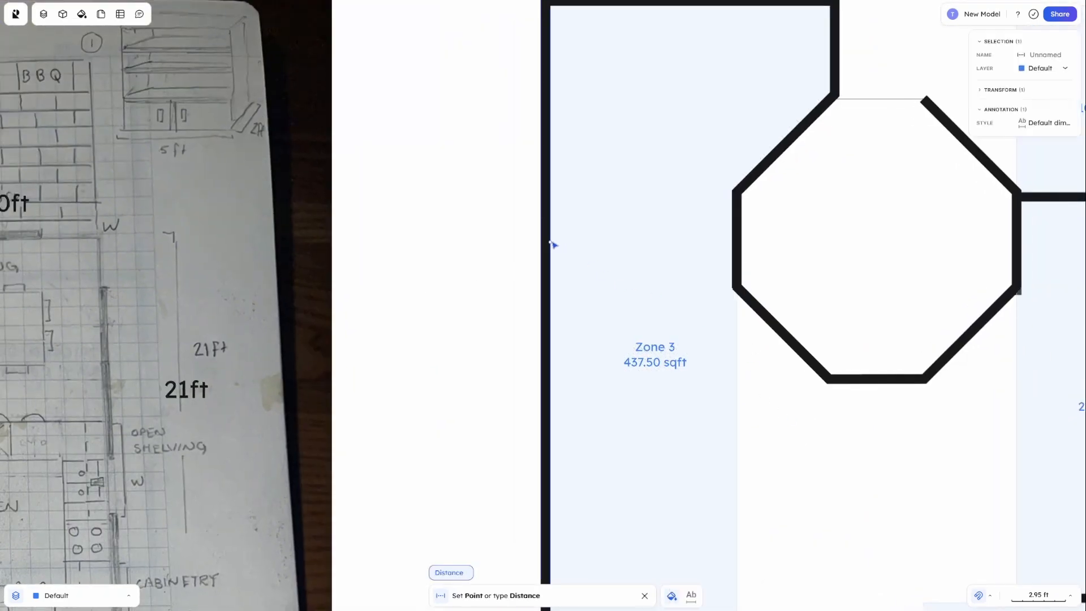
{"action": "left_click", "coordinate": [734, 242]}
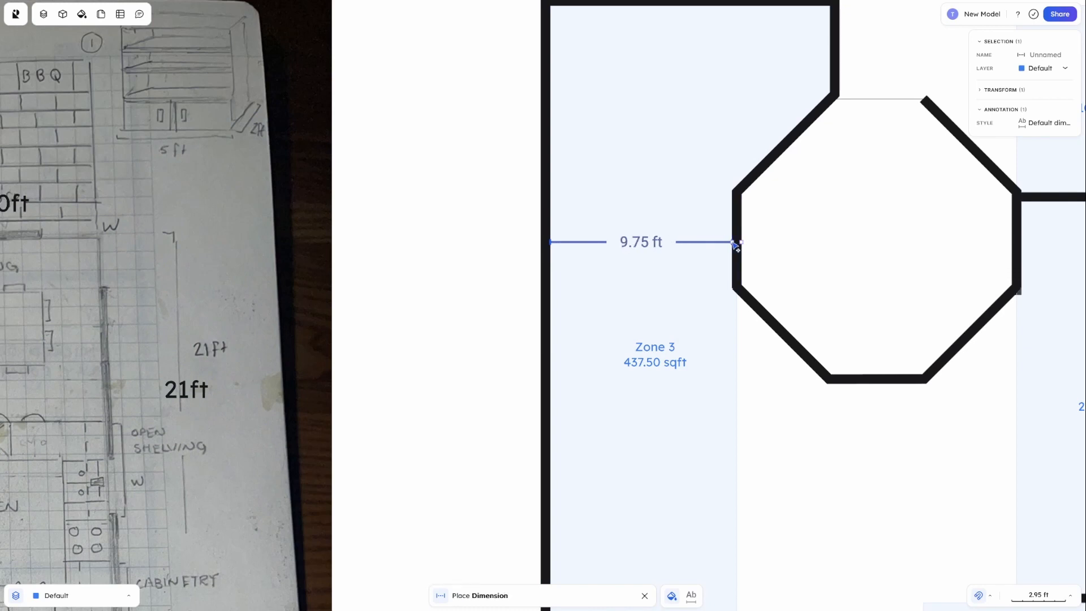
{"action": "left_click", "coordinate": [734, 327]}
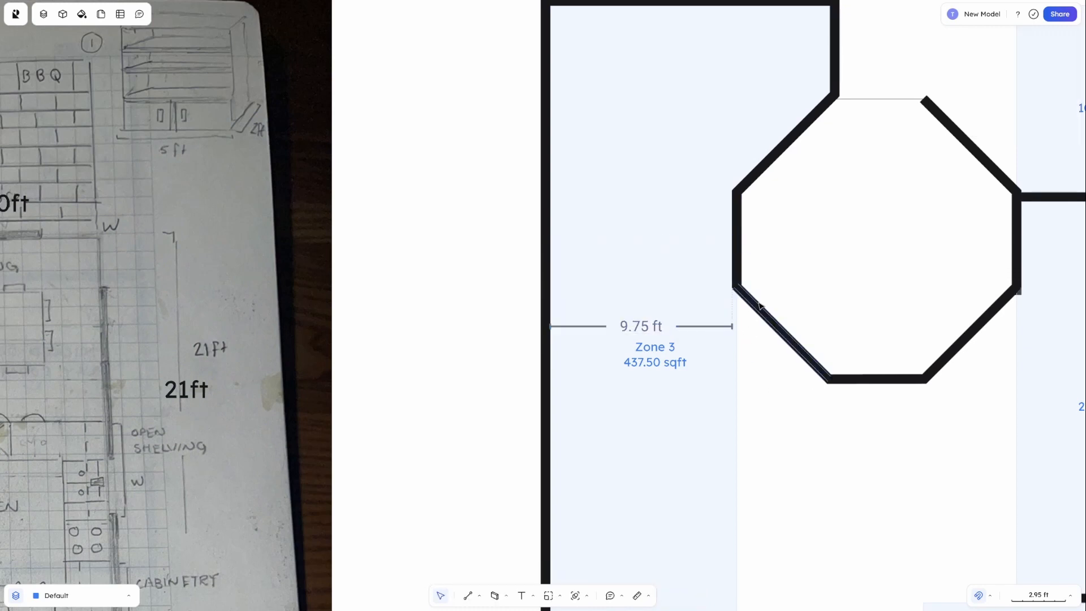
{"action": "left_click", "coordinate": [737, 328]}
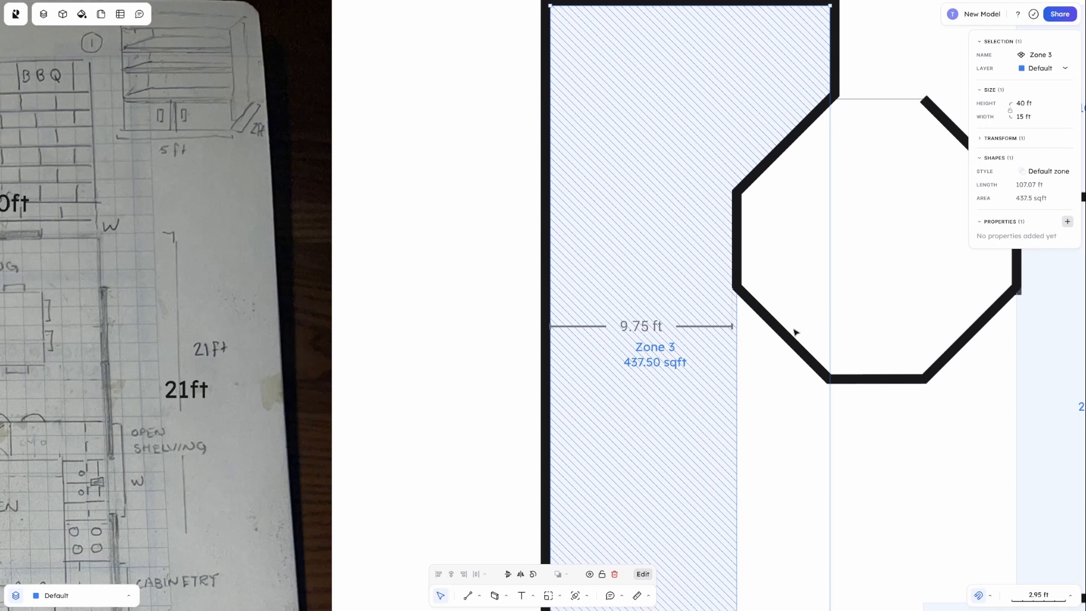
{"action": "key", "text": "Escape"}
{"action": "left_click", "coordinate": [737, 232]}
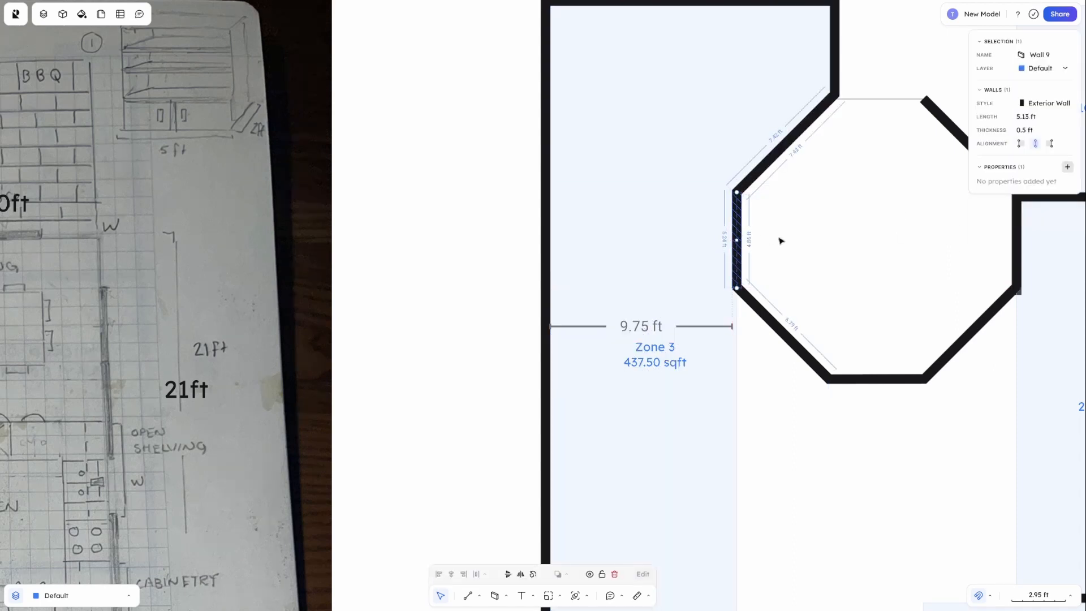
{"action": "left_click", "coordinate": [740, 189]}
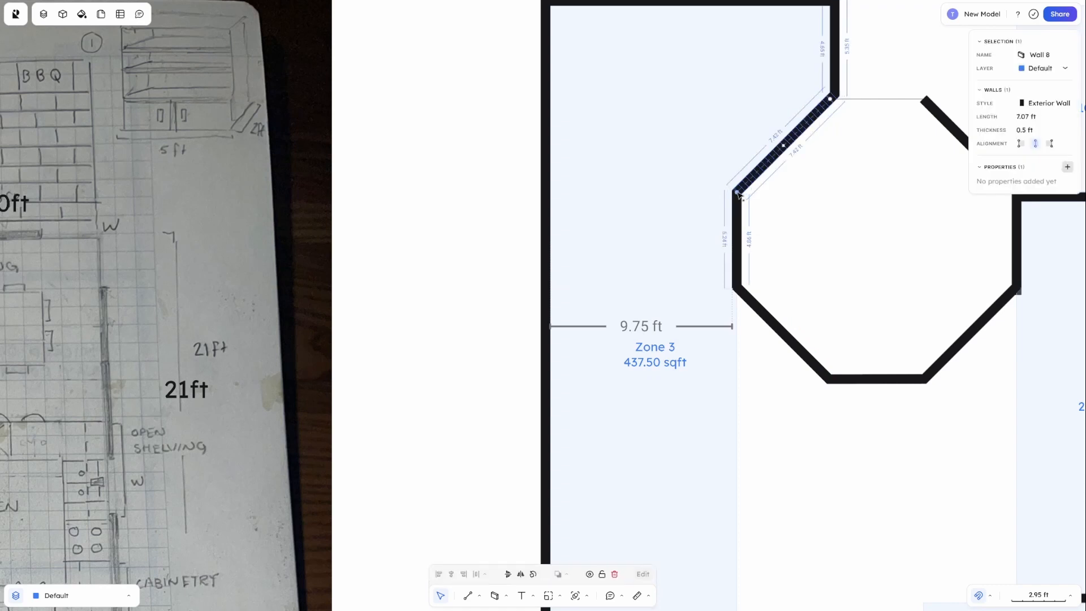
{"action": "middle_click_drag", "start_coordinate": [836, 312], "coordinate": [687, 415]}
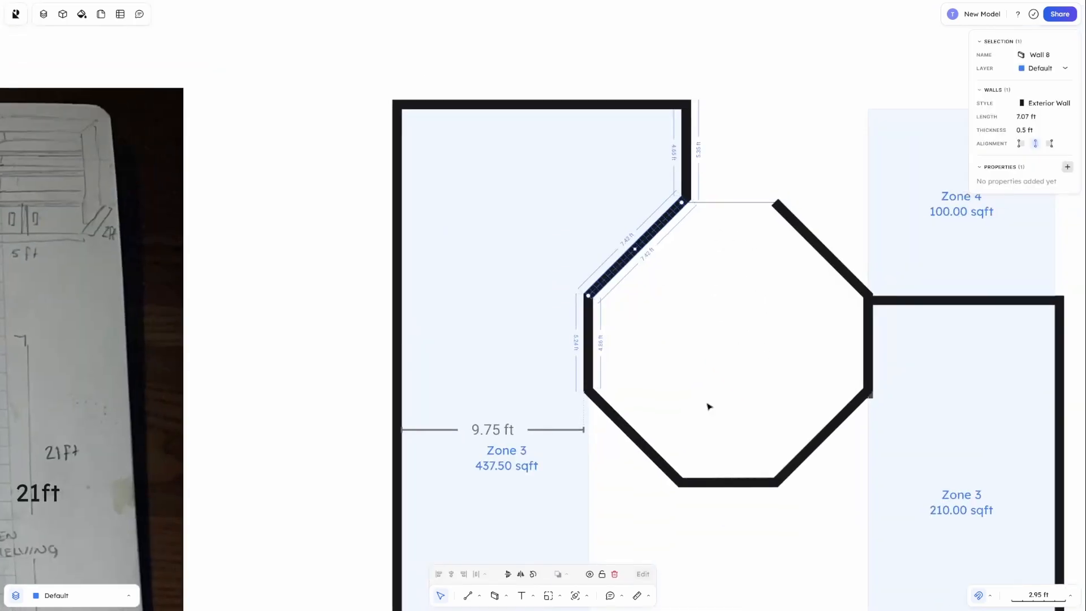
{"action": "left_click", "coordinate": [762, 404]}
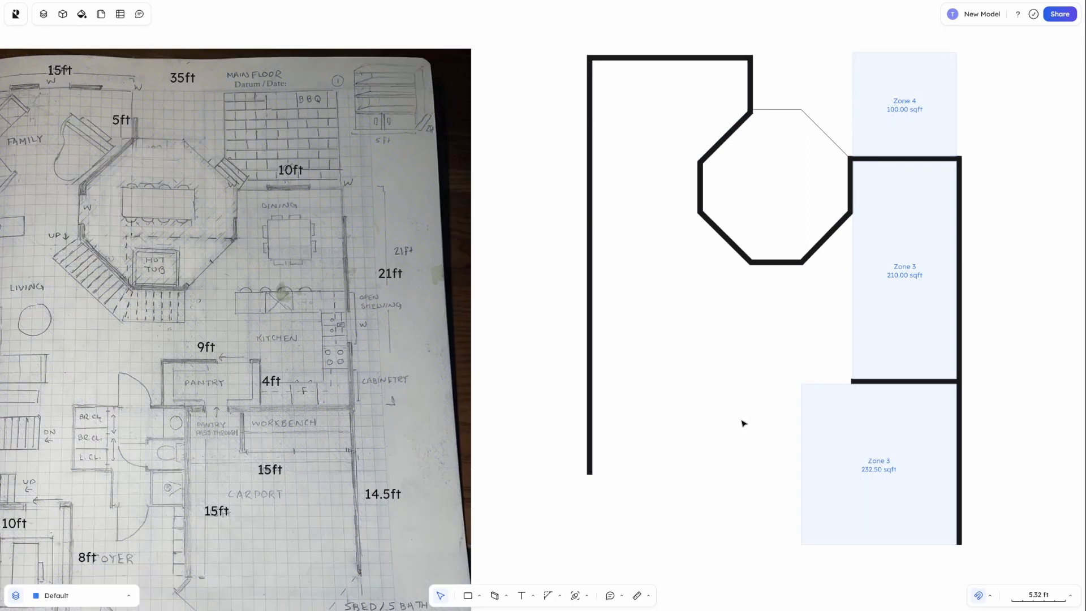
{"action": "key", "text": "z"}
{"action": "left_click", "coordinate": [707, 370]}
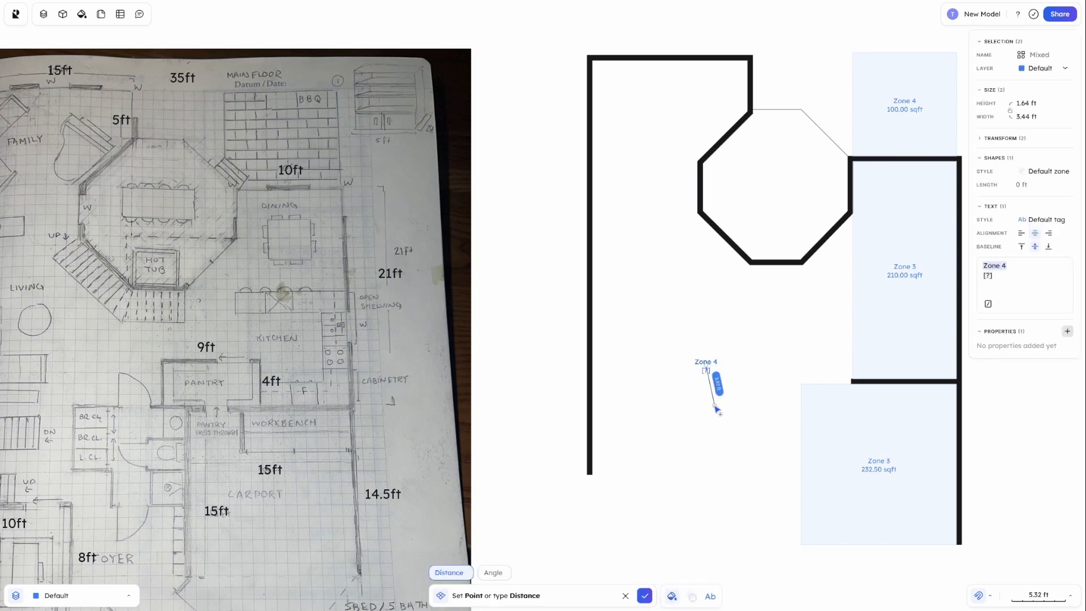
{"action": "type", "text": "4"}
{"action": "key", "text": "Escape"}
Draw a 9 ft wide by 4 ft high pantry zone in the open area below the octagon
{"action": "key", "text": "z"}
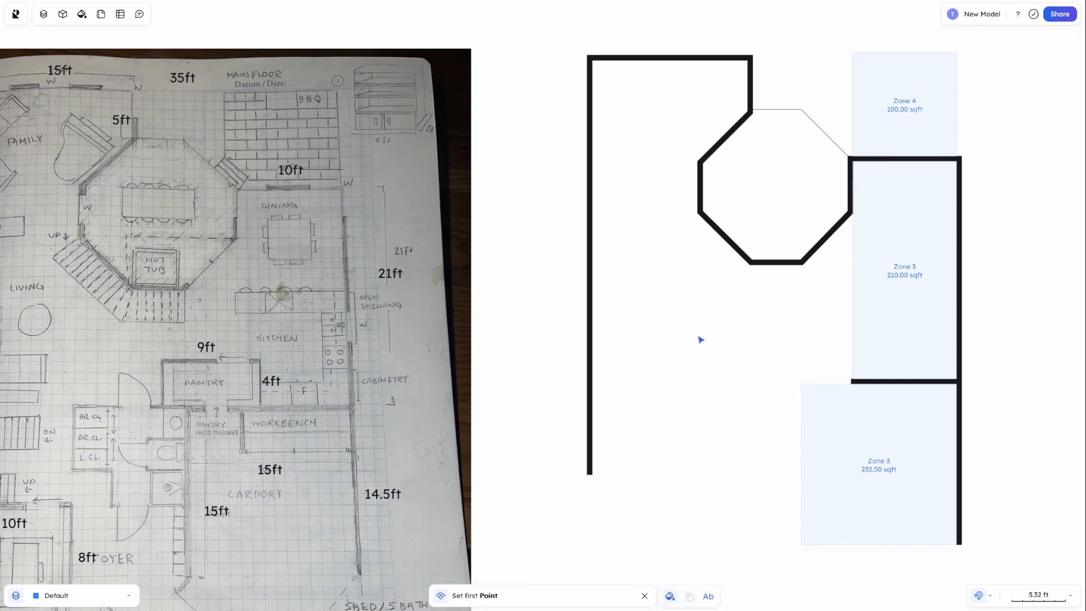
{"action": "left_click", "coordinate": [699, 340]}
{"action": "type", "text": "8"}
{"action": "key", "text": "Tab"}
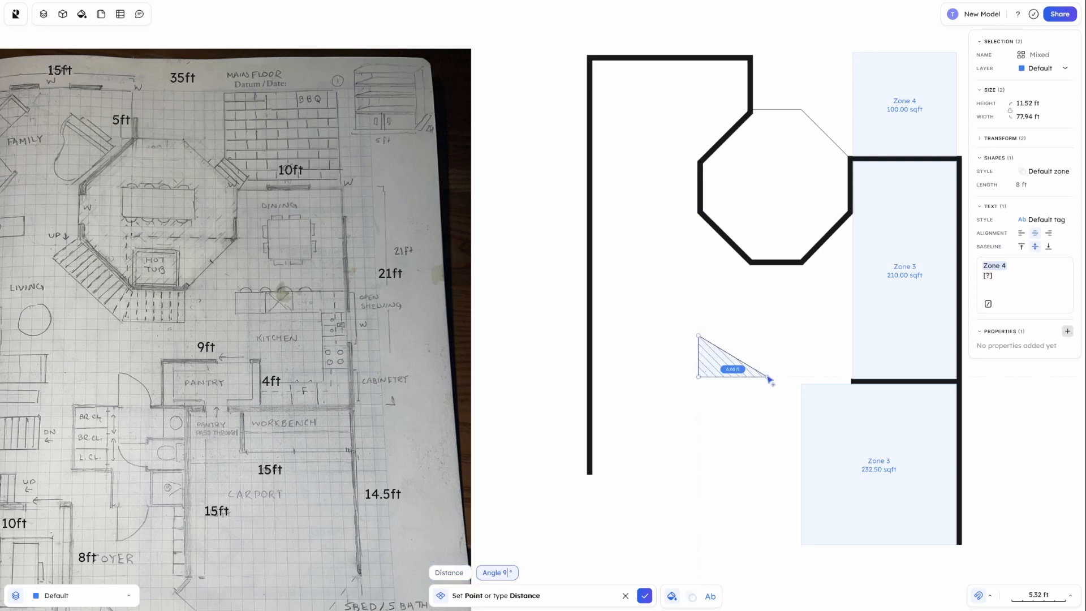
{"action": "key", "text": "Tab"}
{"action": "type", "text": "9"}
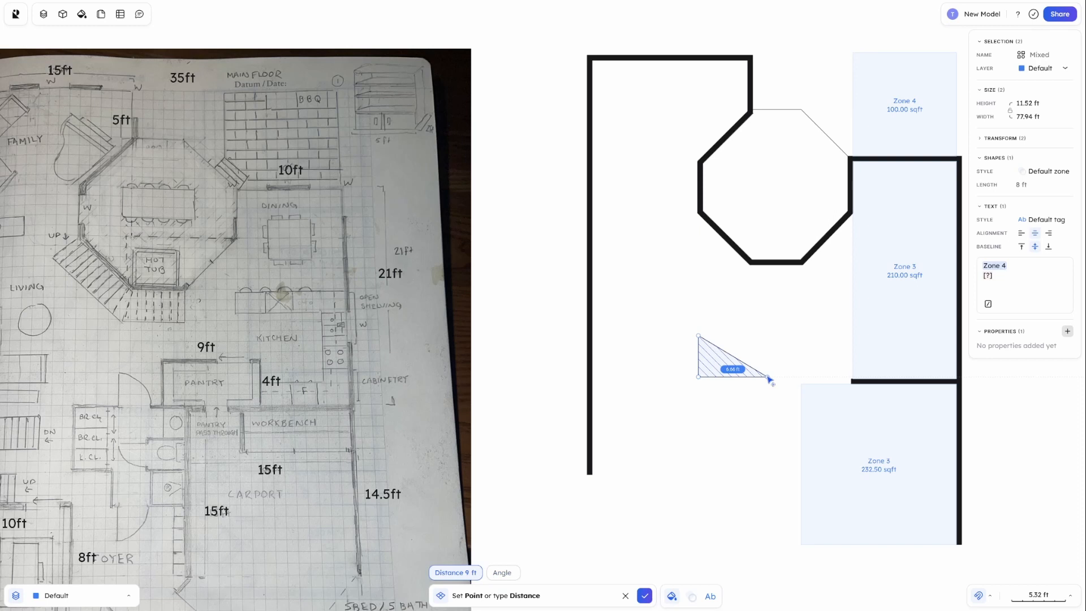
{"action": "key", "text": "Tab"}
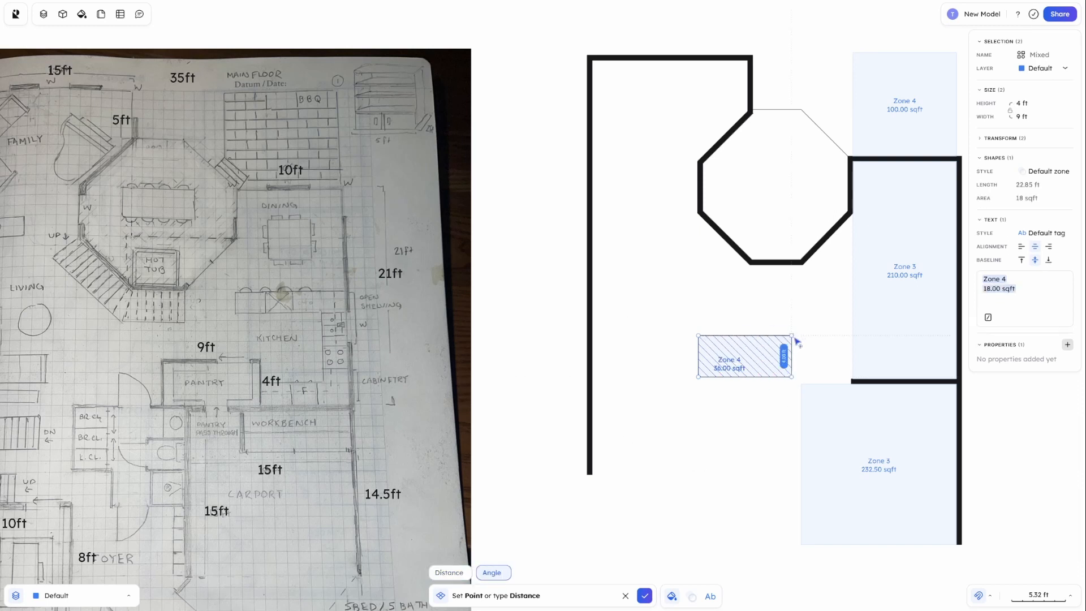
{"action": "left_click", "coordinate": [793, 332]}
{"action": "key", "text": "Return"}
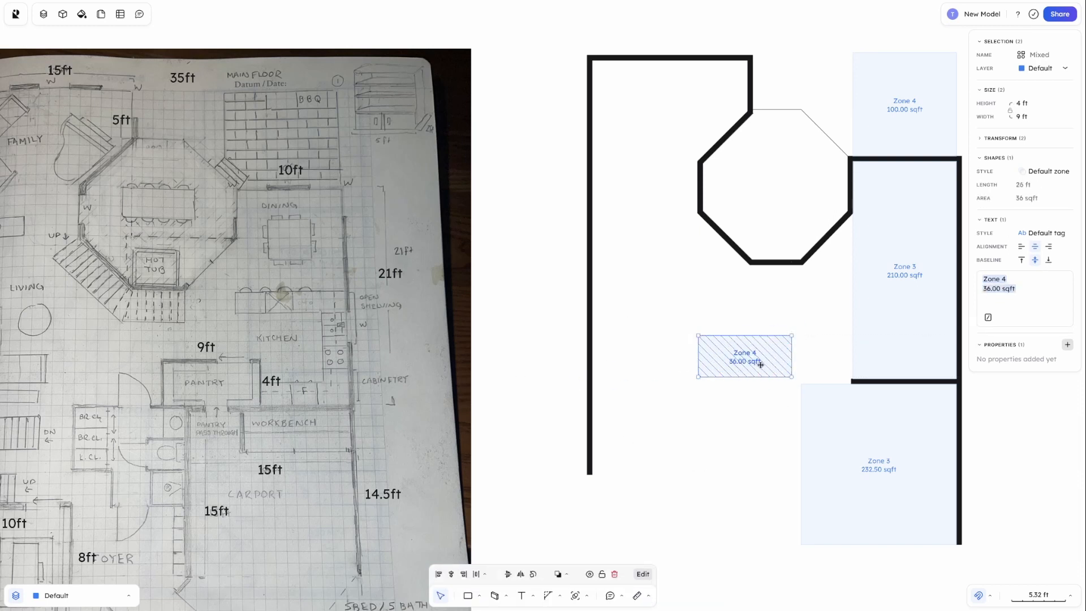
{"action": "left_click", "coordinate": [533, 427]}
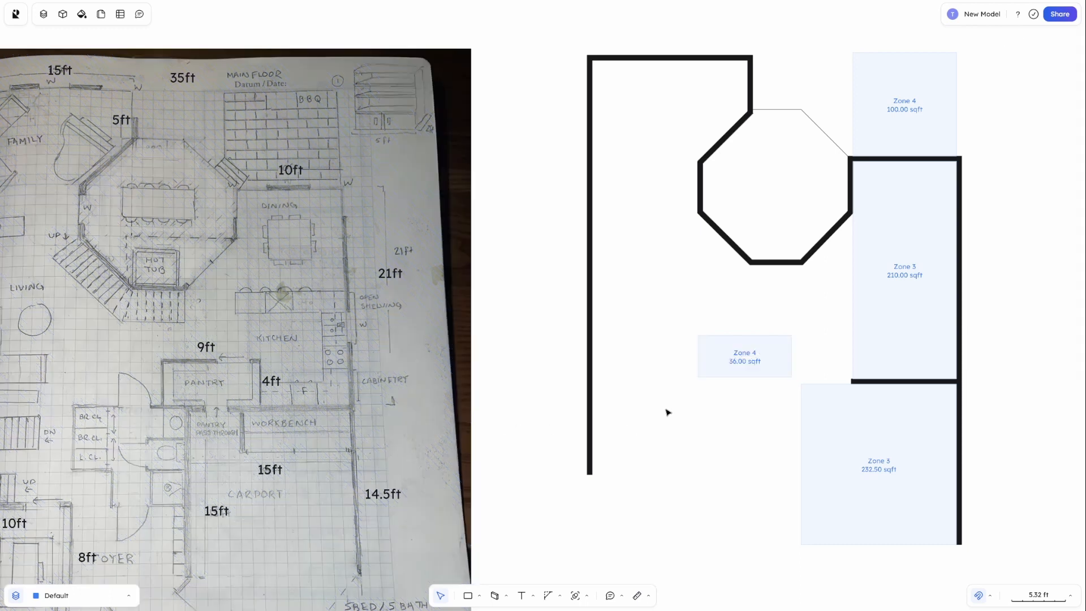
{"action": "key", "text": "w"}
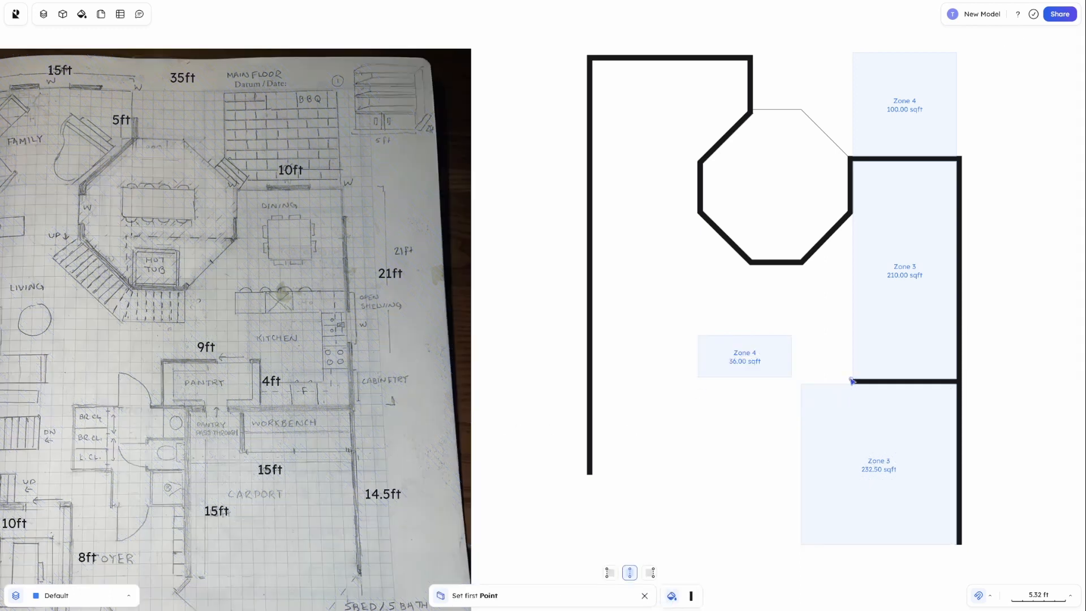
{"action": "left_click", "coordinate": [852, 381]}
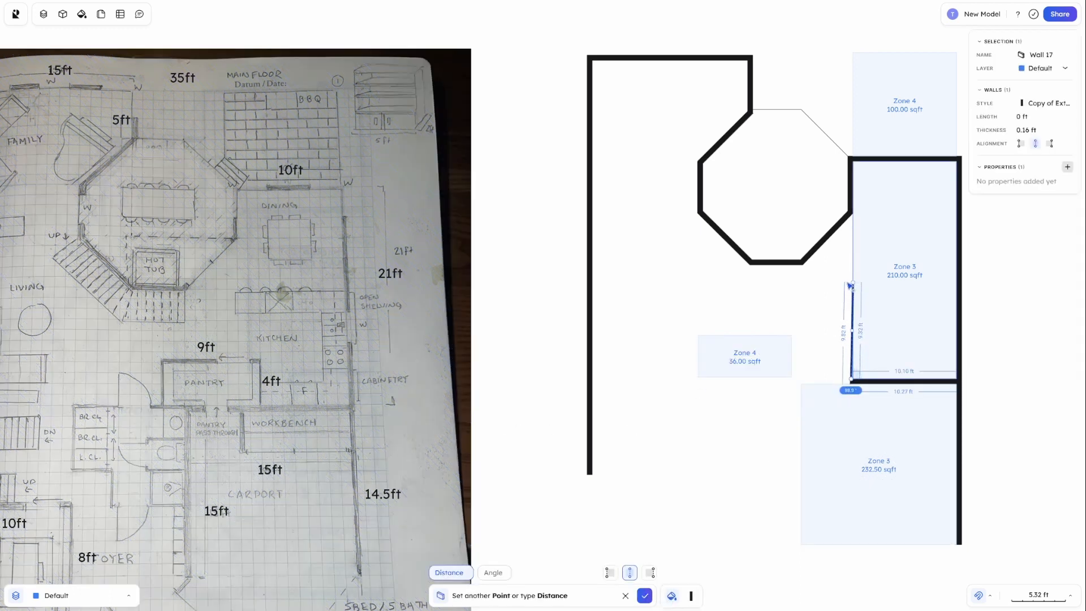
{"action": "left_click", "coordinate": [851, 283]}
{"action": "key", "text": "Escape"}
{"action": "key", "text": "Escape"}
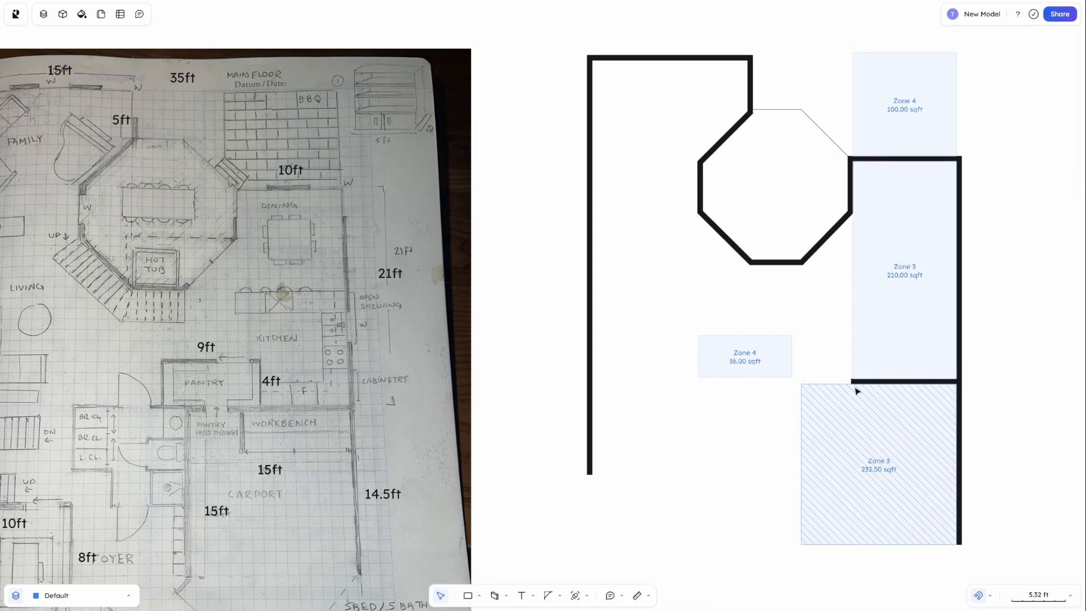
Extend the kitchen's lower exterior wall to the left, past the carport zone's left edge
{"action": "left_click", "coordinate": [854, 382]}
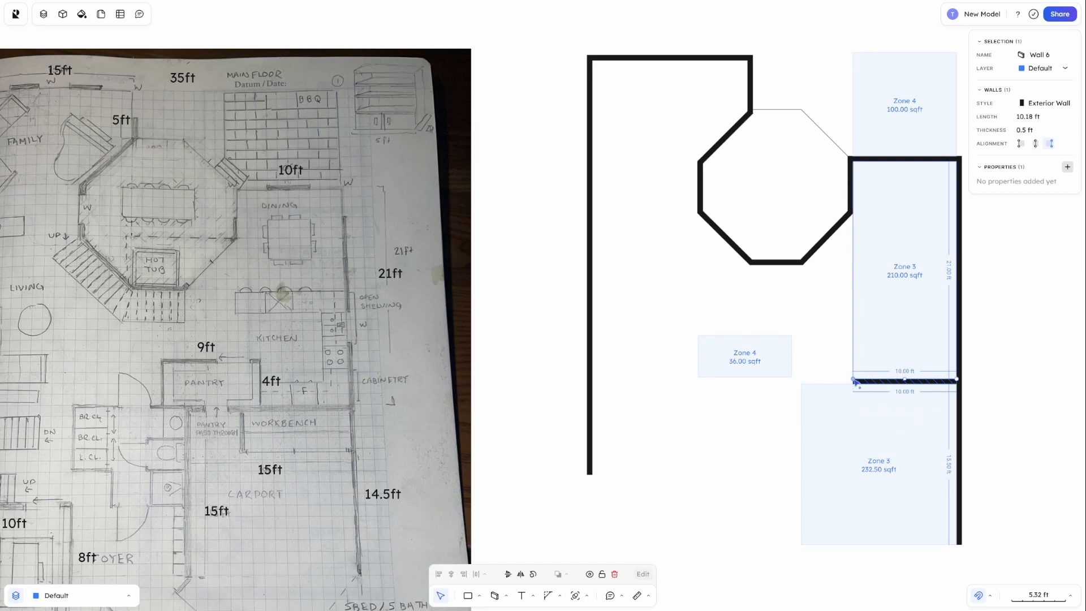
{"action": "left_click", "coordinate": [827, 387]}
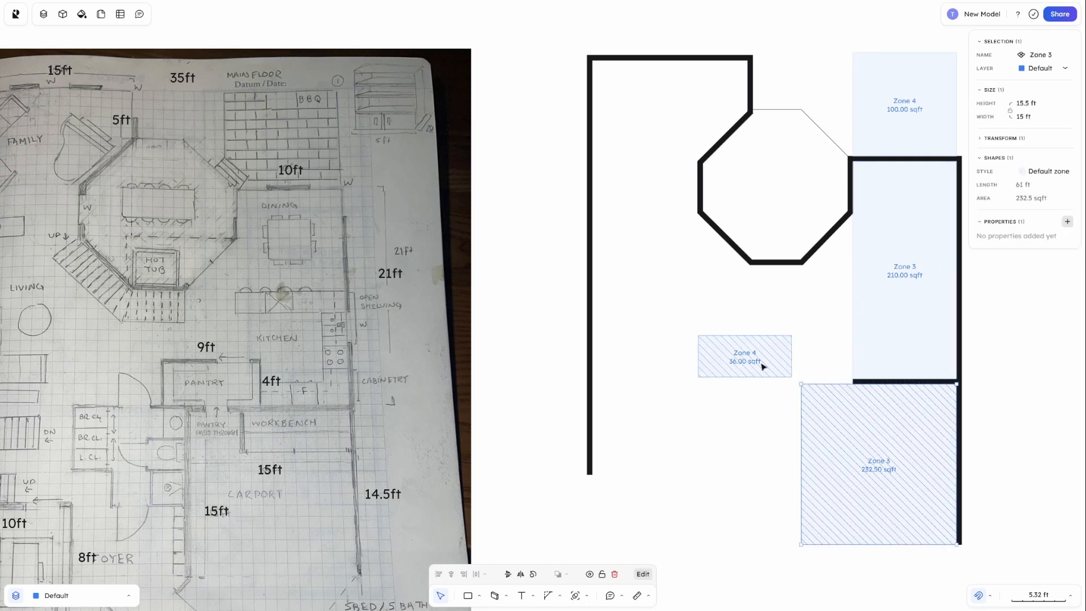
{"action": "mouse_move", "coordinate": [763, 363]}
{"action": "left_mouse_down"}
{"action": "mouse_move", "coordinate": [824, 360]}
{"action": "mouse_move", "coordinate": [747, 391]}
{"action": "mouse_move", "coordinate": [717, 381]}
{"action": "left_mouse_up"}
{"action": "left_click", "coordinate": [855, 383]}
Move the 9 by 4 ft pantry zone down and right onto the extended wall, just left of the kitchen zone
{"action": "left_click", "coordinate": [787, 348]}
{"action": "left_click_drag", "start_coordinate": [797, 354], "coordinate": [825, 365]}
{"action": "key", "text": "Escape"}
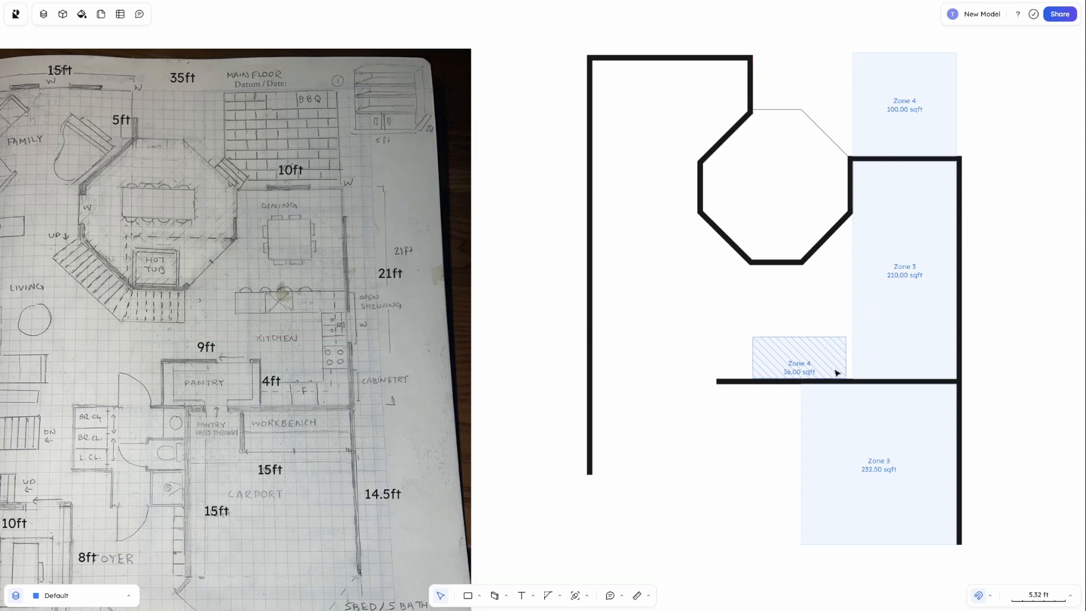
Draw connected walls along the right, upper and left edges of the 9 by 4 ft pantry zone, ending on the extended wall
{"action": "key", "text": "w"}
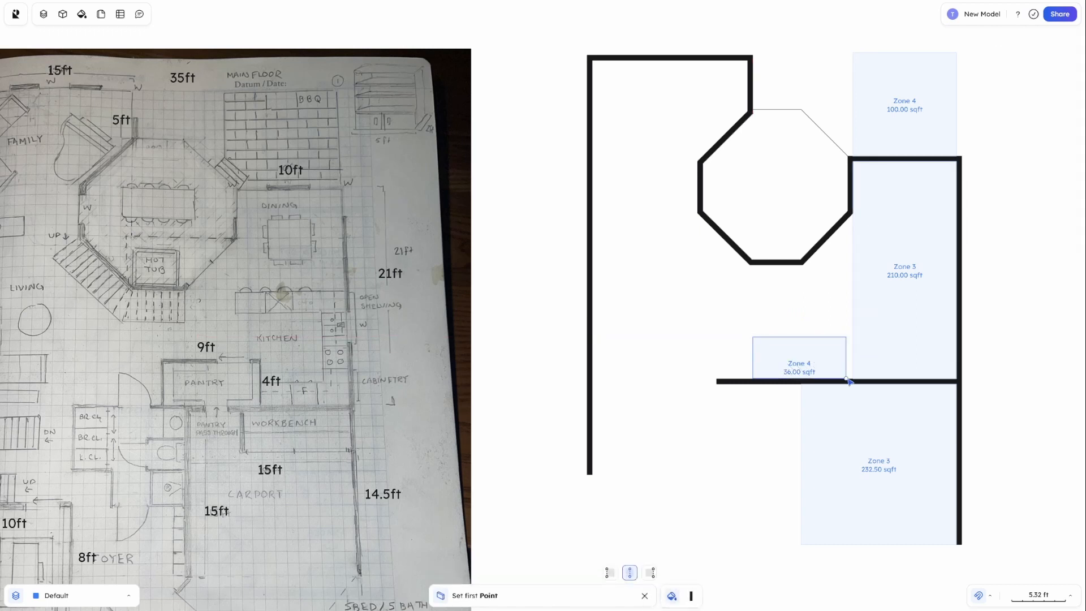
{"action": "left_click", "coordinate": [847, 380]}
{"action": "left_click", "coordinate": [847, 337]}
{"action": "left_click", "coordinate": [753, 337]}
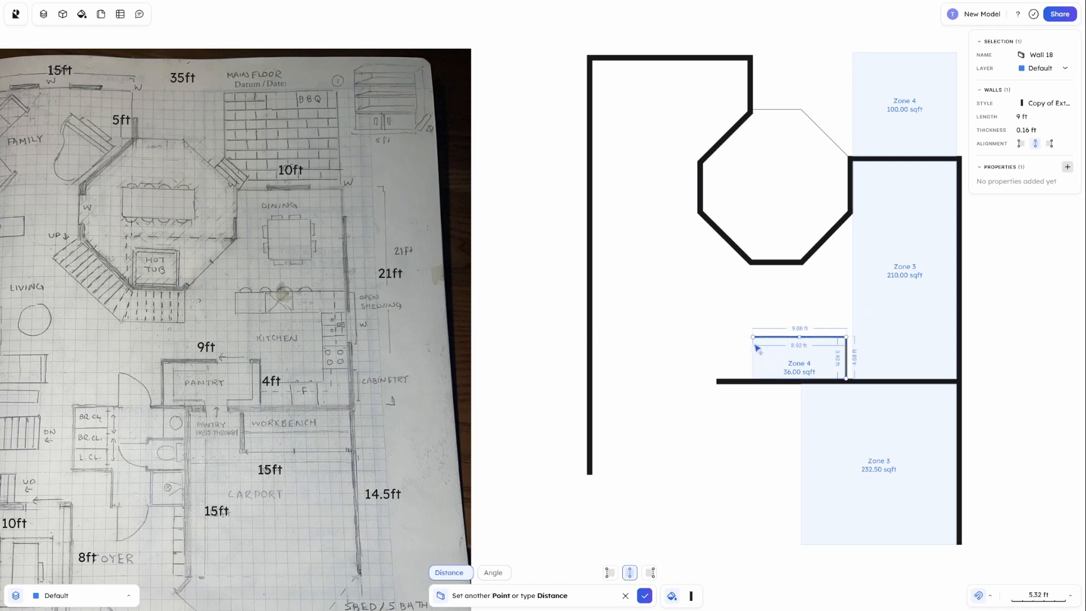
{"action": "left_click", "coordinate": [753, 381]}
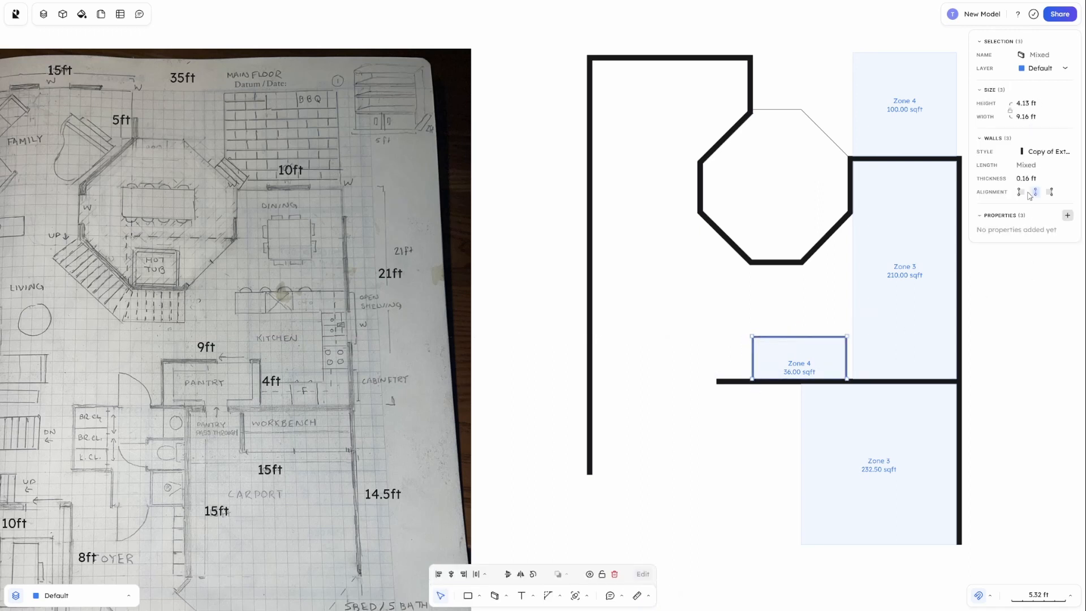
Replace the style of the three pantry walls with Exterior Wall
{"action": "left_click", "coordinate": [1046, 152]}
{"action": "left_click", "coordinate": [935, 189]}
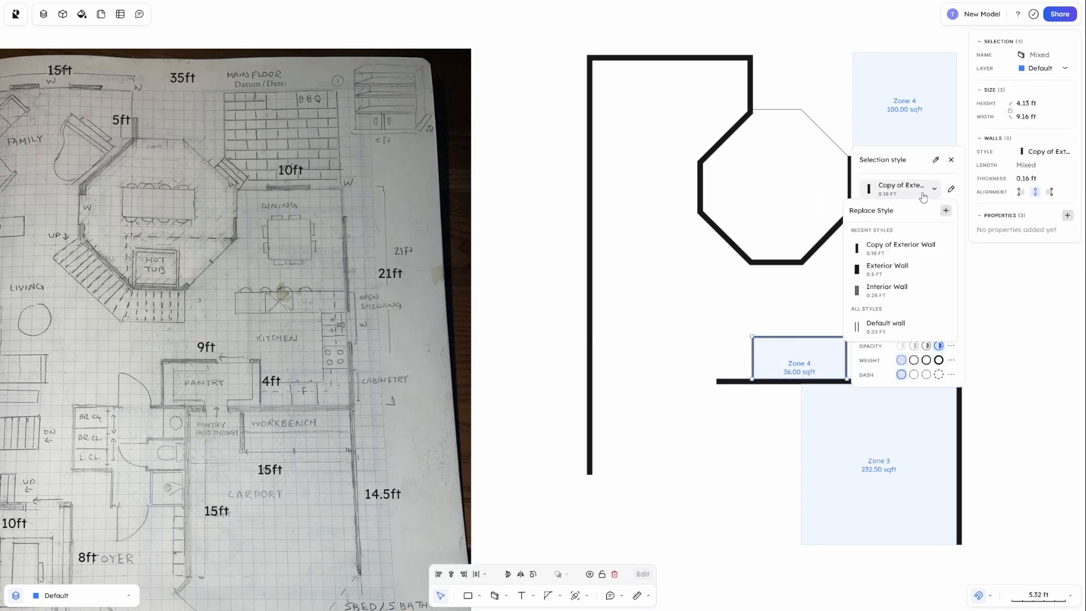
{"action": "left_click", "coordinate": [897, 264]}
Lock the 9 by 4 ft pantry zone
{"action": "left_click", "coordinate": [820, 374]}
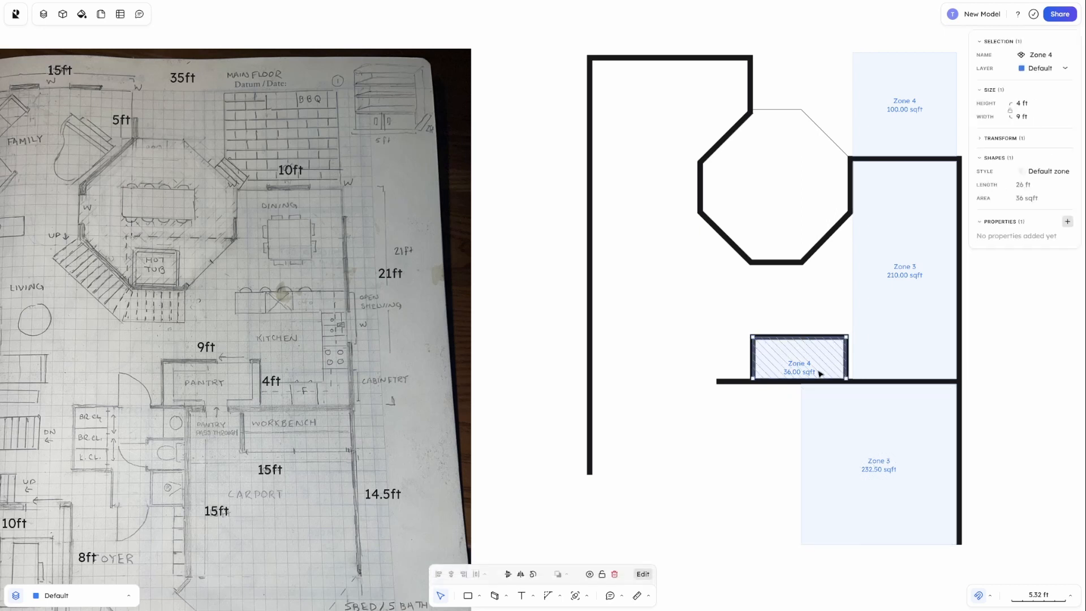
{"action": "left_click", "coordinate": [851, 356]}
{"action": "left_click", "coordinate": [843, 341]}
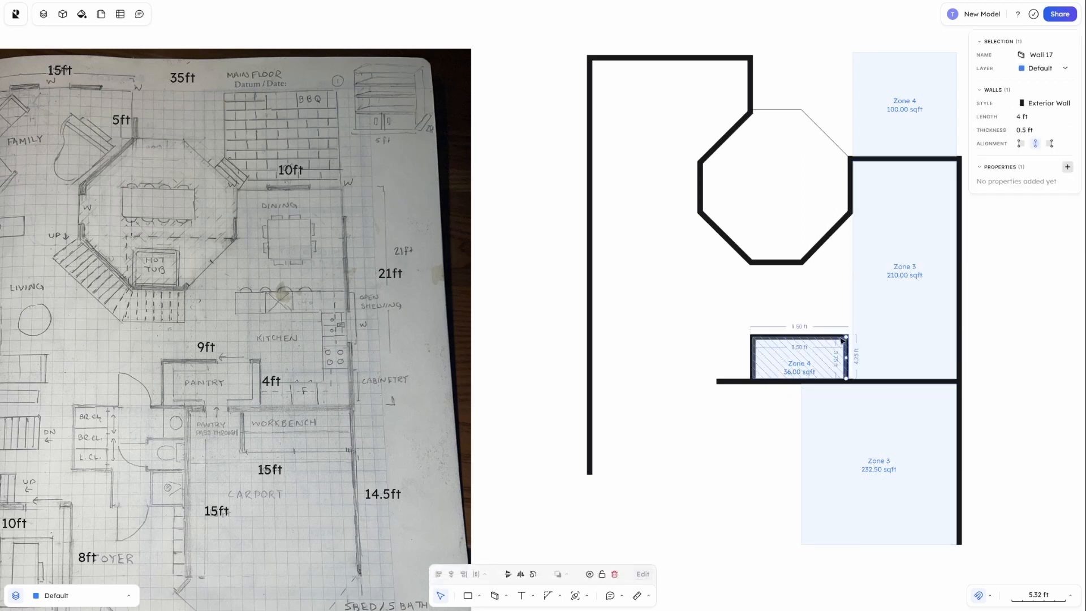
{"action": "left_click", "coordinate": [841, 342], "text": "shift"}
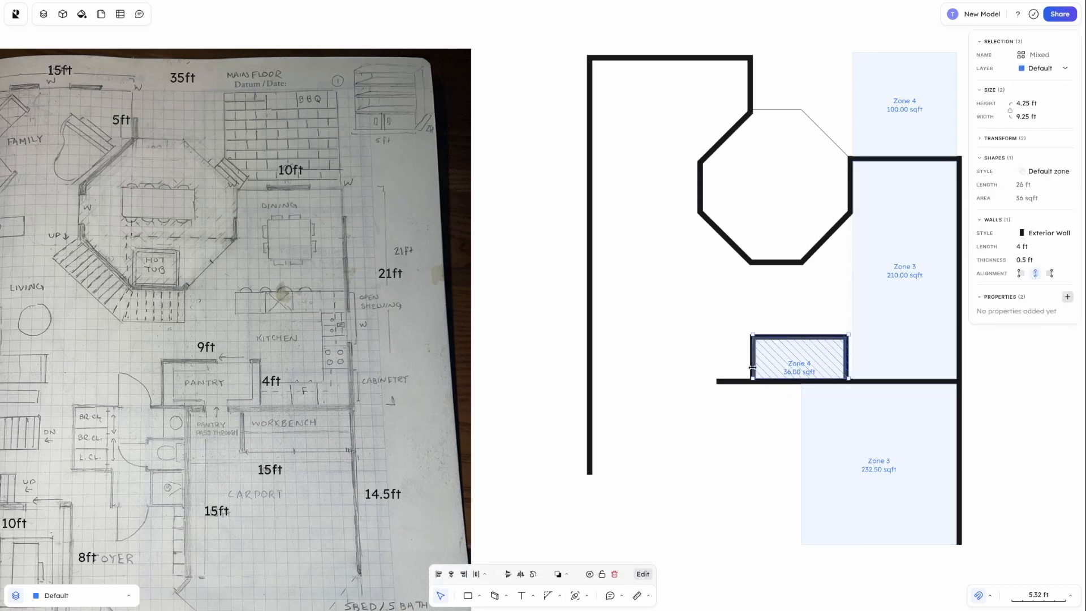
{"action": "left_click", "coordinate": [771, 359]}
{"action": "right_click", "coordinate": [780, 359]}
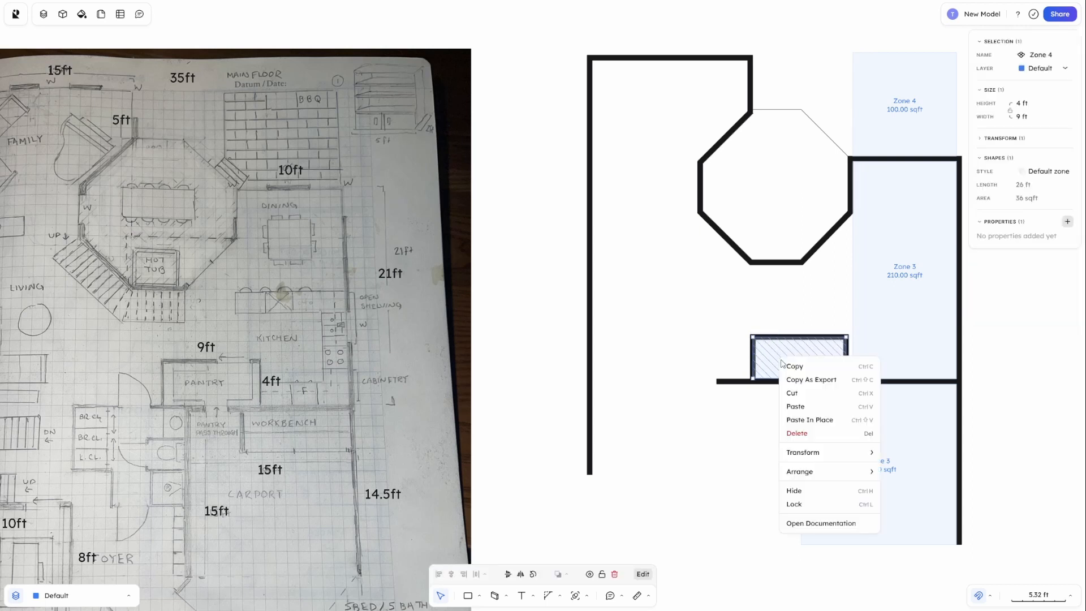
{"action": "left_click", "coordinate": [812, 506]}
Change the alignment of the three pantry walls so they lie outside the zone's edges
{"action": "left_click_drag", "start_coordinate": [728, 322], "coordinate": [854, 374]}
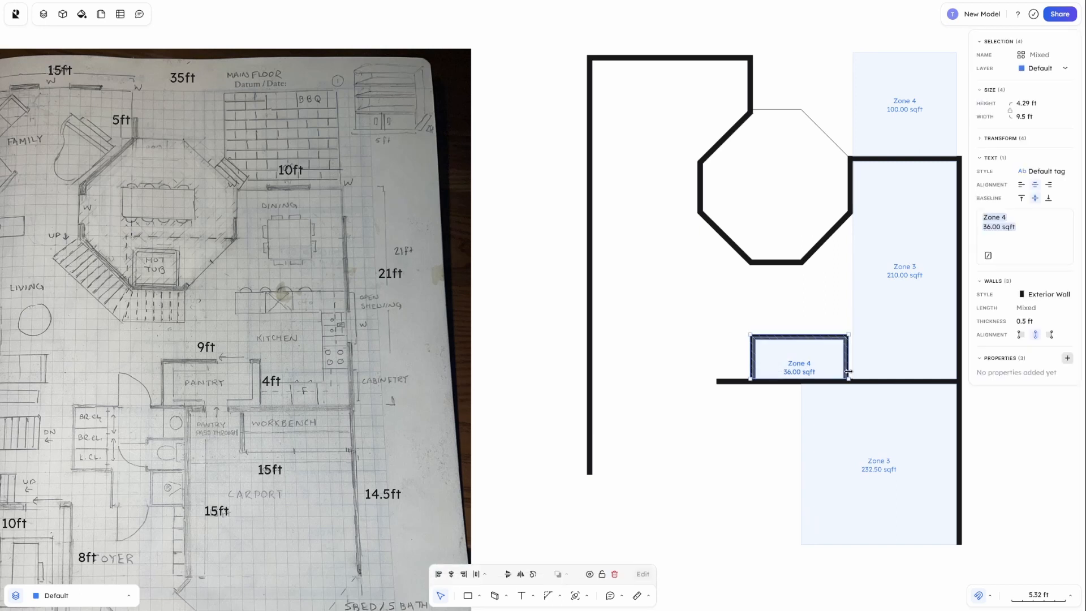
{"action": "left_click", "coordinate": [1051, 335]}
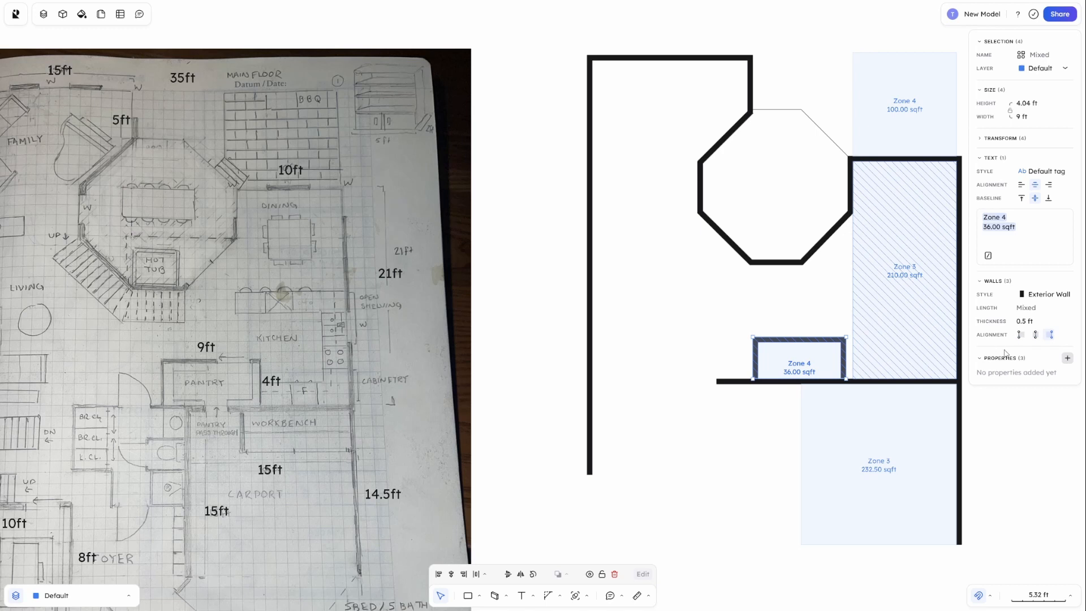
{"action": "left_click", "coordinate": [1020, 334]}
{"action": "left_click", "coordinate": [779, 465]}
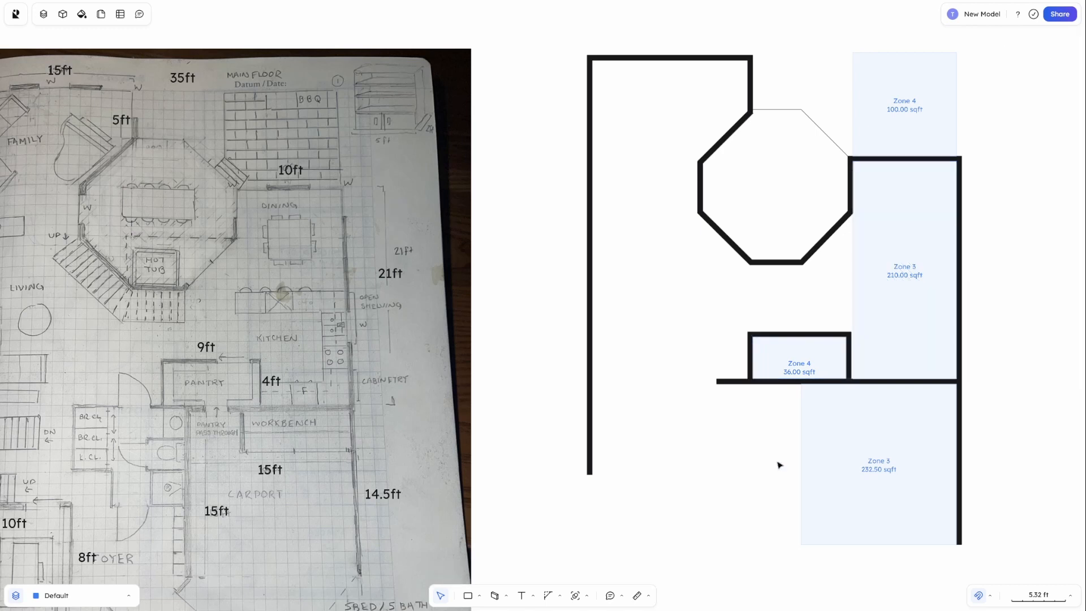
Shift the three pantry walls and the zone label against the kitchen zone's left edge and the upper face of the extended wall
{"action": "left_click_drag", "start_coordinate": [718, 317], "coordinate": [851, 366]}
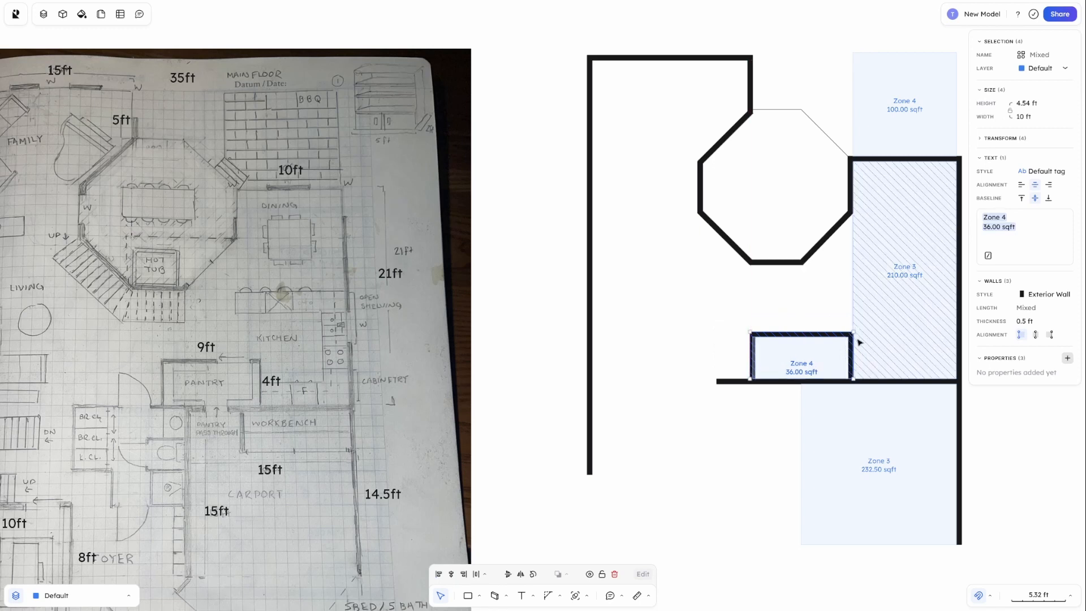
{"action": "key", "text": "shift+2"}
{"action": "scroll", "coordinate": [931, 501], "scroll_direction": "up", "scroll_amount": 1}
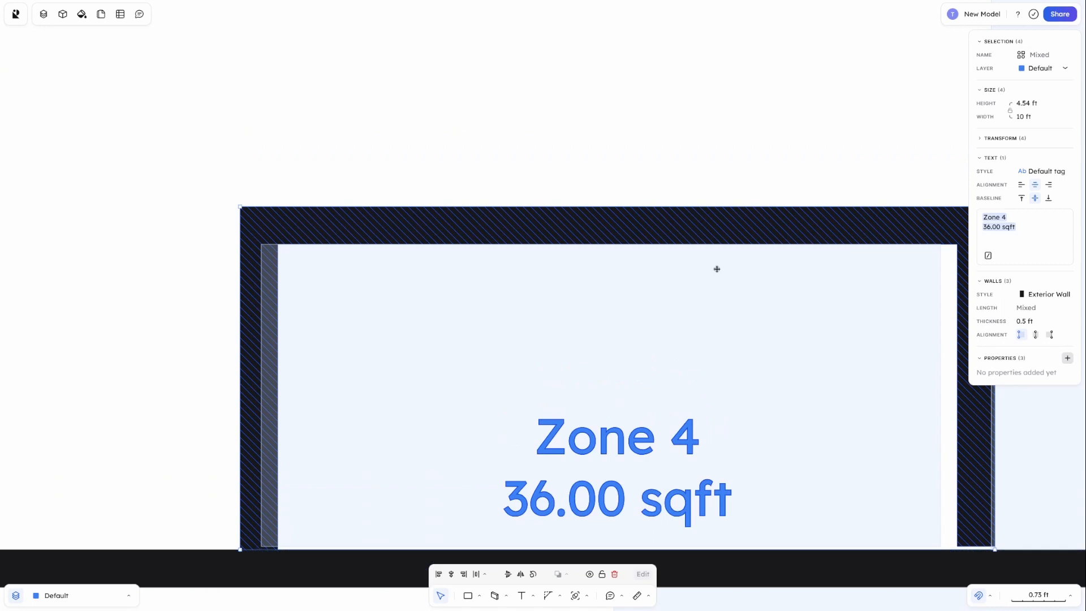
{"action": "left_click_drag", "start_coordinate": [739, 230], "coordinate": [734, 240]}
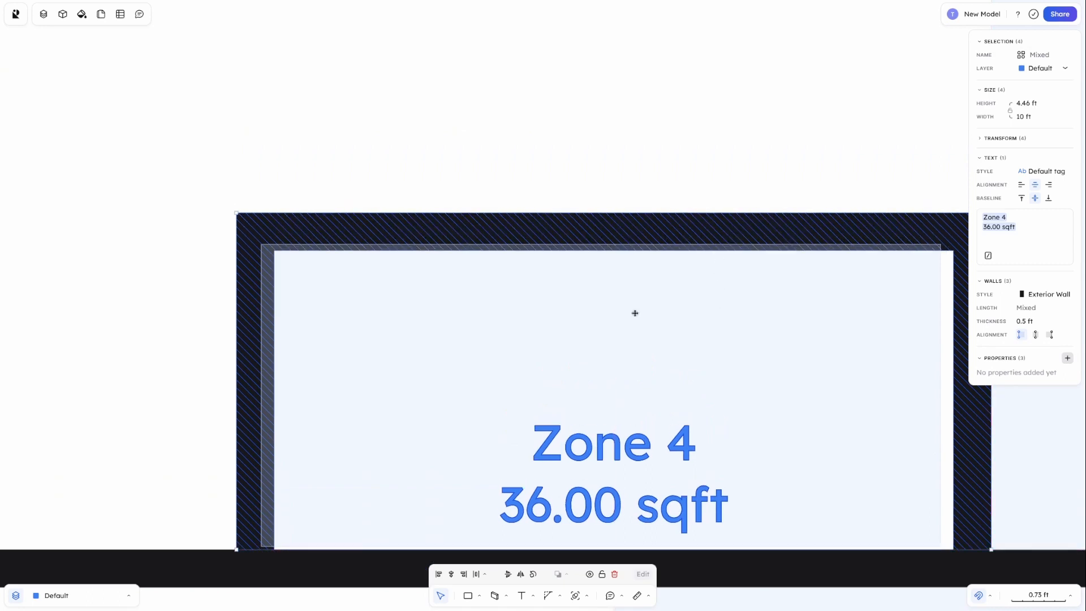
Unlock the pantry zone and move it into the upper-left inner corner of the shifted pantry walls
{"action": "left_click", "coordinate": [594, 212]}
{"action": "right_click", "coordinate": [561, 313]}
{"action": "left_click", "coordinate": [612, 452]}
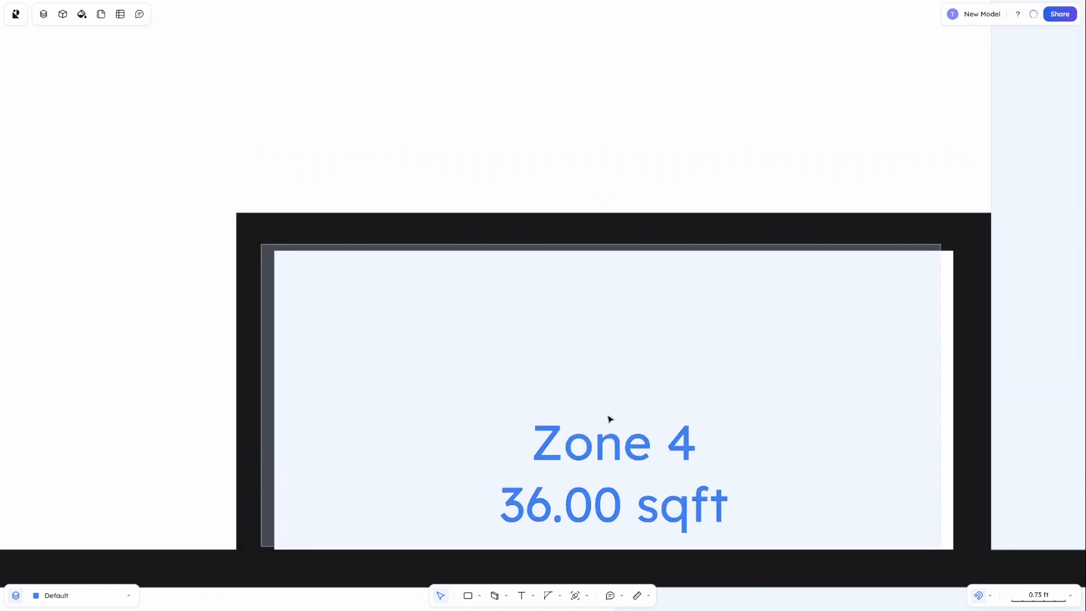
{"action": "left_click", "coordinate": [596, 390]}
{"action": "left_click_drag", "start_coordinate": [594, 388], "coordinate": [599, 396]}
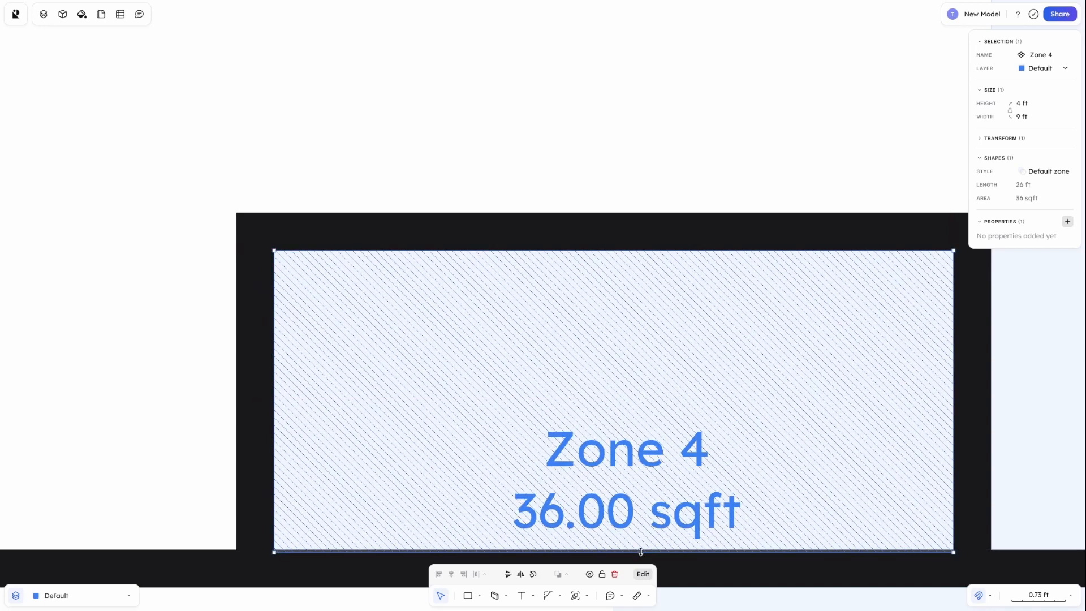
Set the pantry zone's height to 4 ft and move it up so its lower edge rests on the extended wall's face
{"action": "left_click_drag", "start_coordinate": [641, 552], "coordinate": [642, 549]}
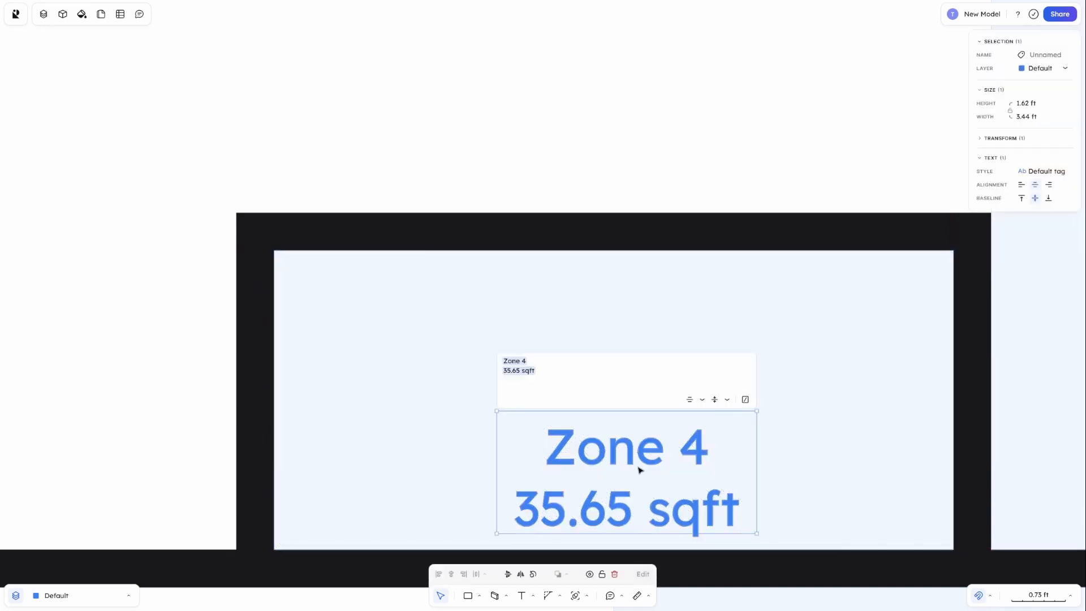
{"action": "left_click", "coordinate": [1023, 102]}
{"action": "key", "text": "Delete"}
{"action": "key", "text": "Delete"}
{"action": "key", "text": "Delete"}
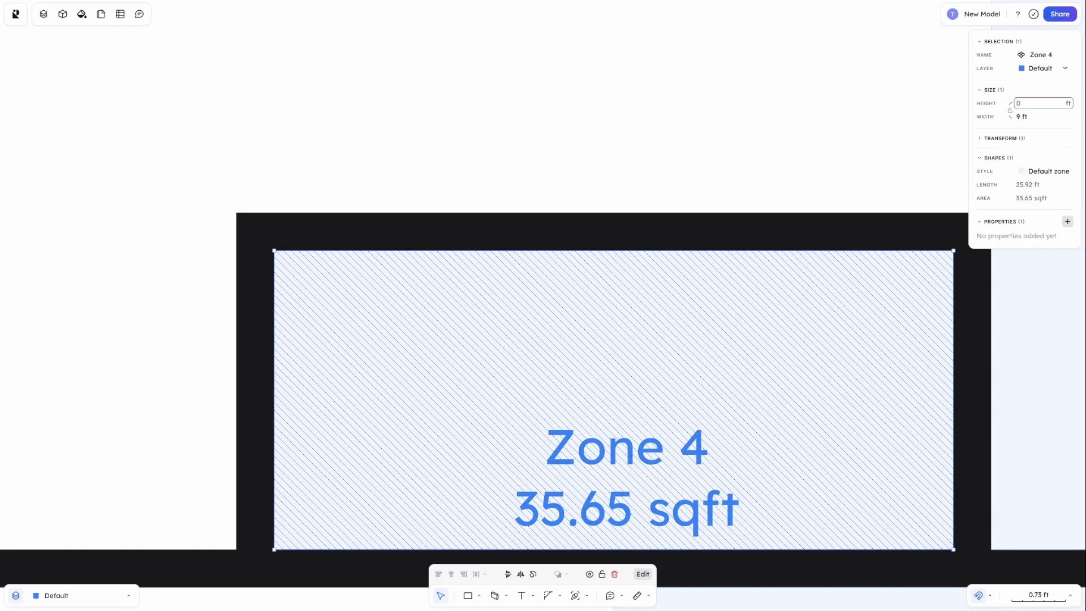
{"action": "key", "text": "Return"}
{"action": "key", "text": "Escape"}
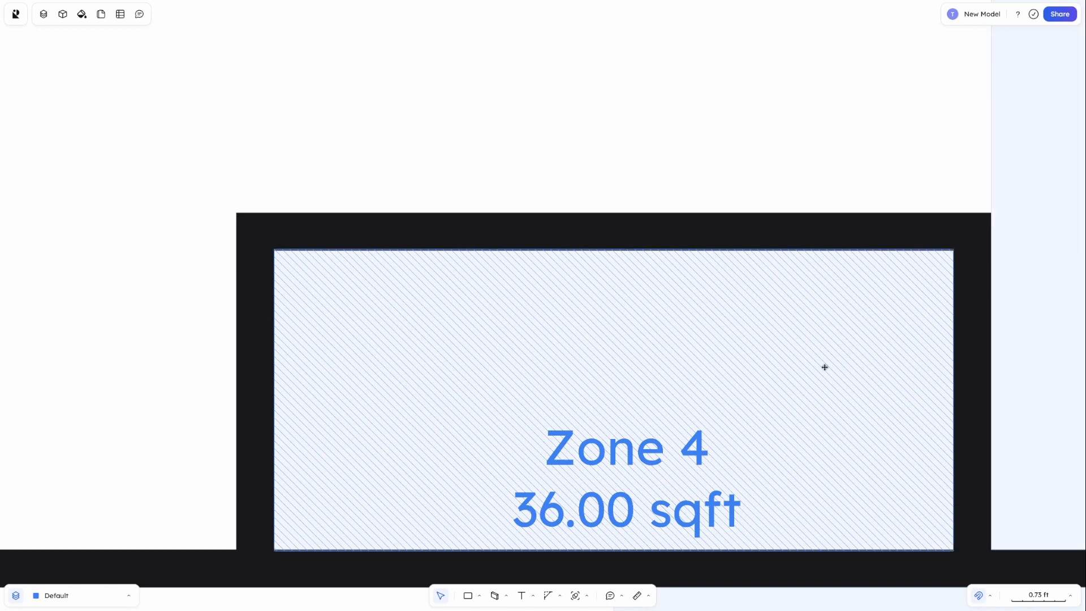
{"action": "left_click", "coordinate": [814, 241]}
{"action": "left_click", "coordinate": [844, 478]}
{"action": "left_click", "coordinate": [844, 187]}
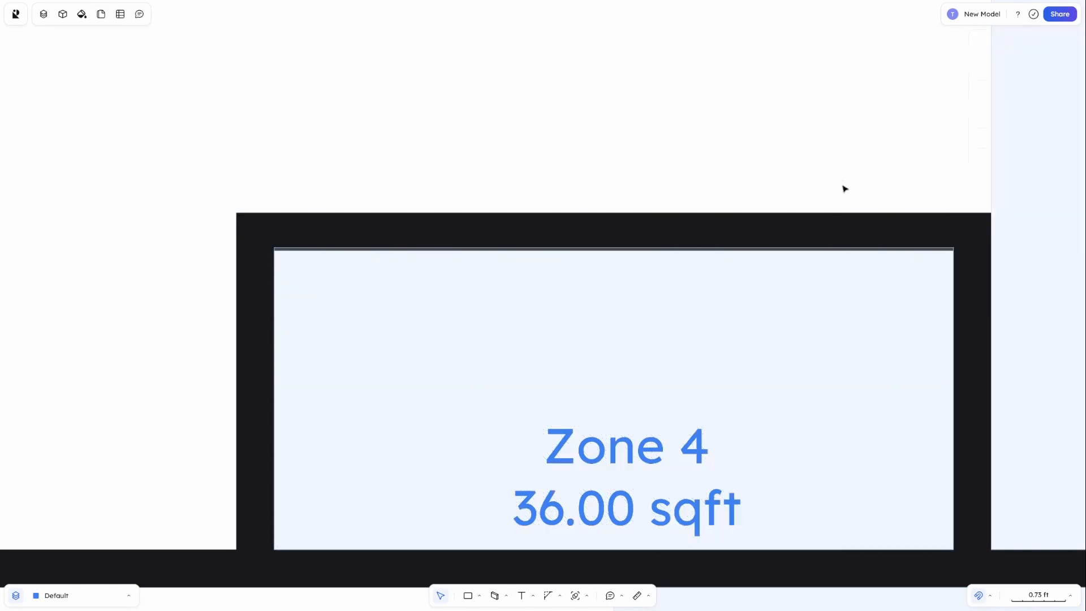
Shift the upper pantry wall up to the zone's upper edge and delete the pantry zone's name and area label
{"action": "left_click", "coordinate": [845, 226]}
{"action": "key", "text": "Escape"}
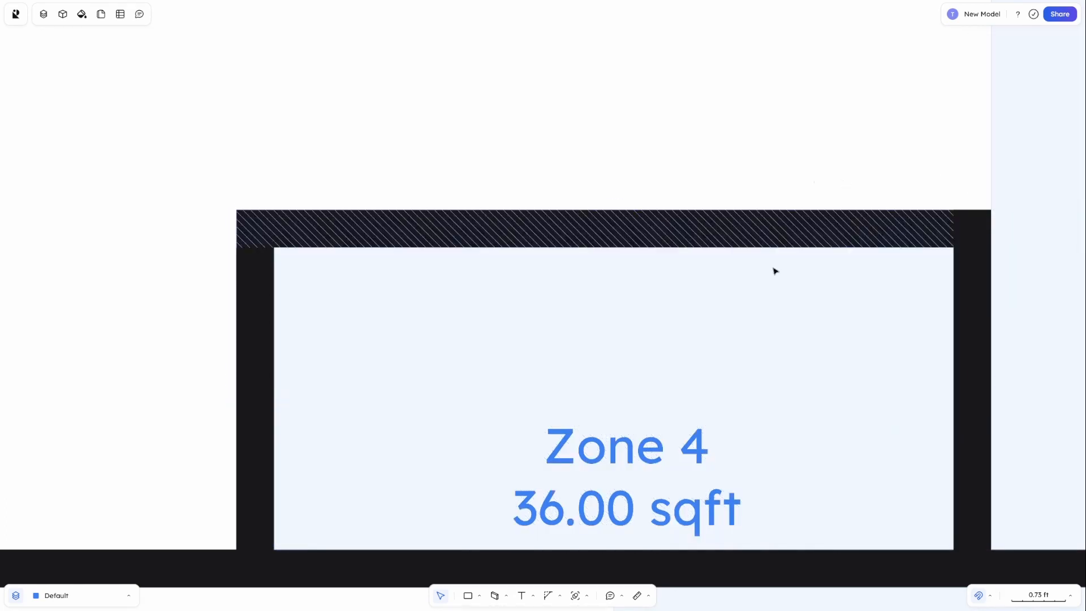
{"action": "double_click", "coordinate": [675, 435]}
{"action": "key", "text": "Delete"}
Place a 2 ft dimension from the pantry's lower-left inner corner to the right along the extended wall
{"action": "key", "text": "shift+1"}
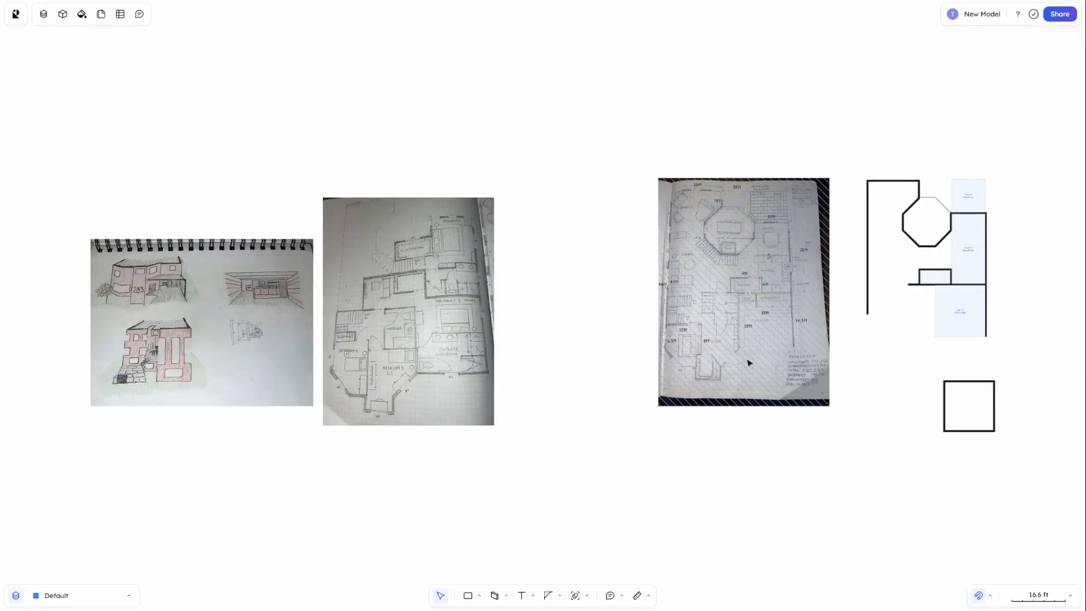
{"action": "left_click", "coordinate": [790, 331]}
{"action": "key", "text": "shift+2"}
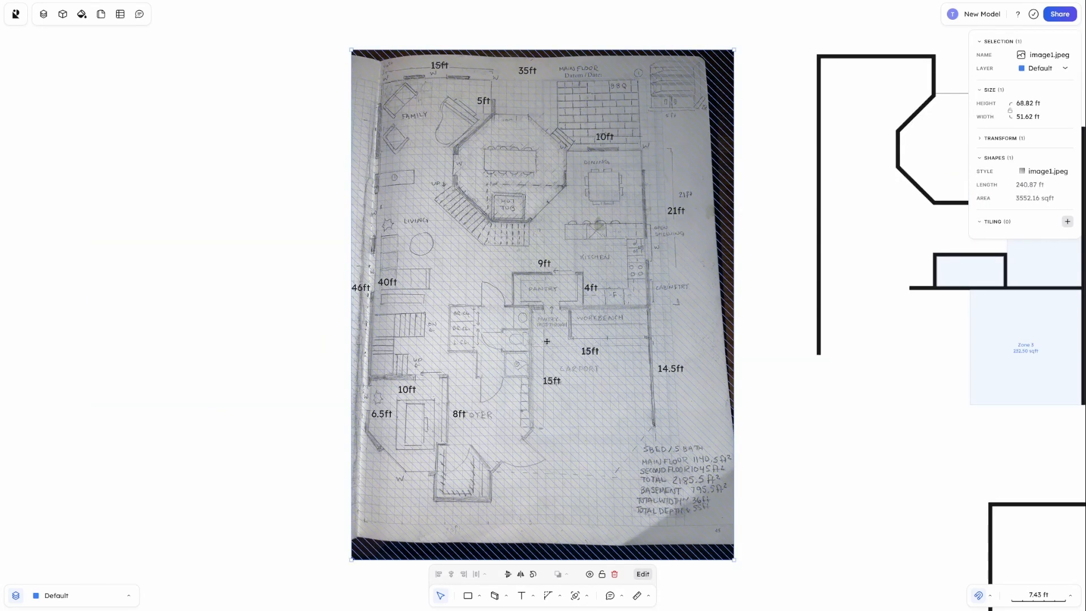
{"action": "key", "text": "Escape"}
{"action": "left_click", "coordinate": [1067, 600]}
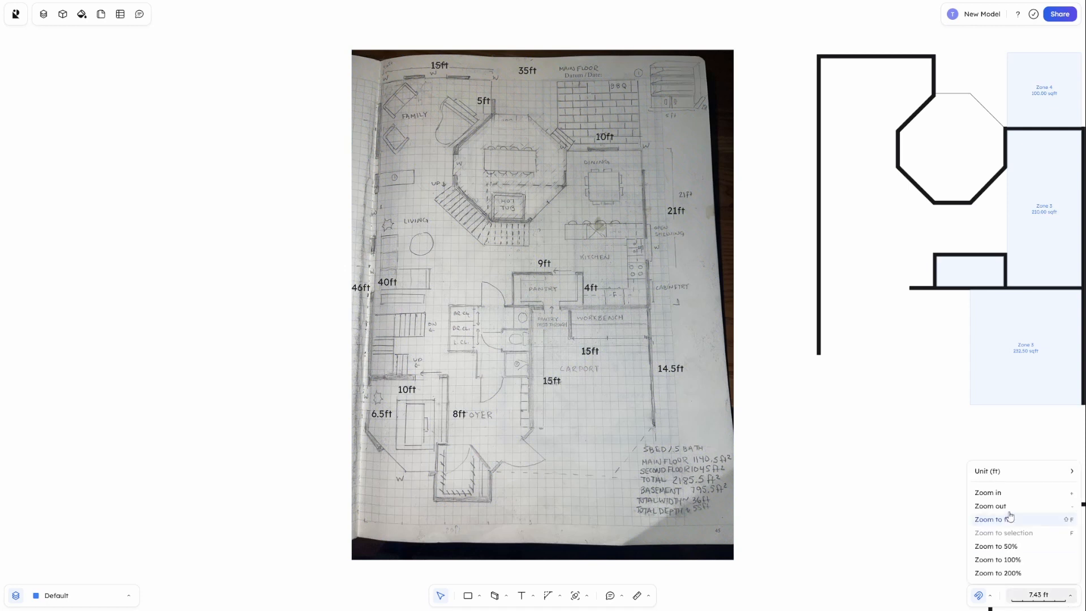
{"action": "left_click", "coordinate": [991, 491]}
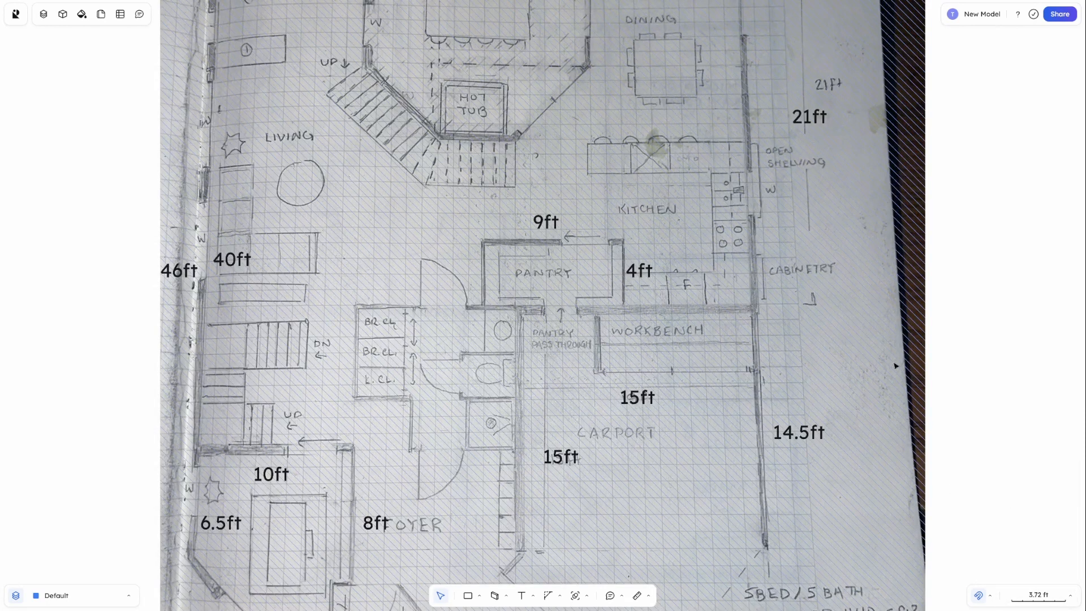
{"action": "mouse_move", "coordinate": [950, 374]}
{"action": "middle_mouse_down"}
{"action": "mouse_move", "coordinate": [382, 317]}
{"action": "mouse_move", "coordinate": [311, 328]}
{"action": "mouse_move", "coordinate": [834, 308]}
{"action": "middle_mouse_up"}
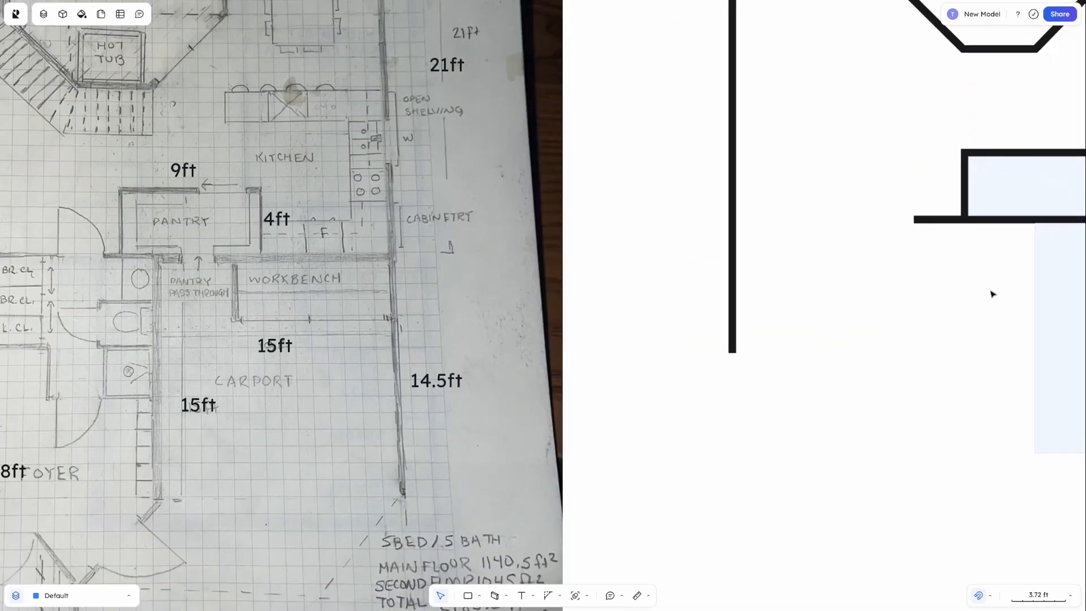
{"action": "key", "text": "d"}
{"action": "left_click", "coordinate": [968, 218]}
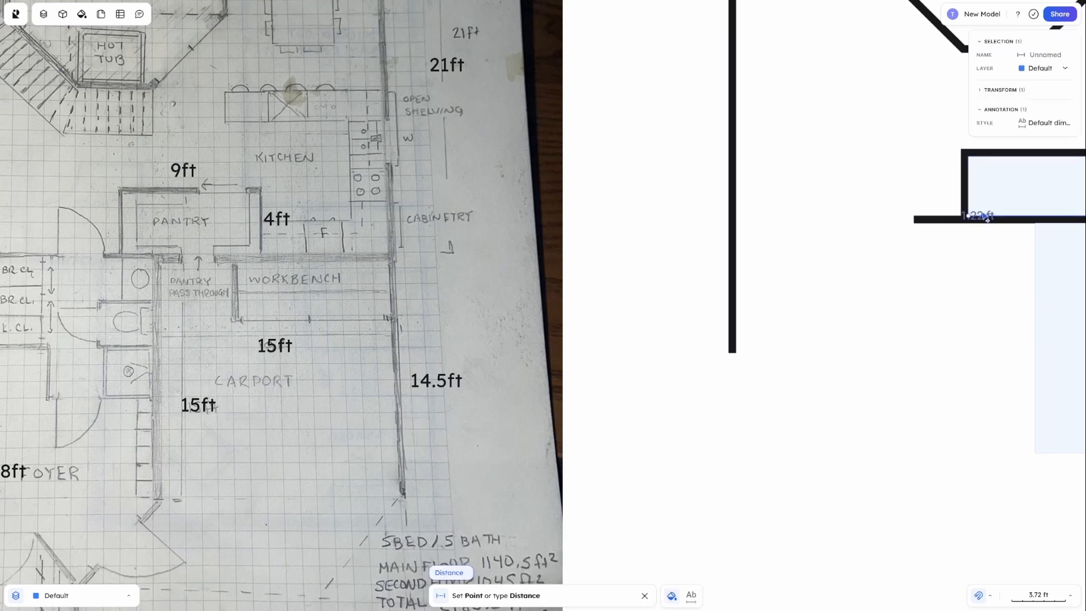
{"action": "type", "text": "2"}
{"action": "key", "text": "Return"}
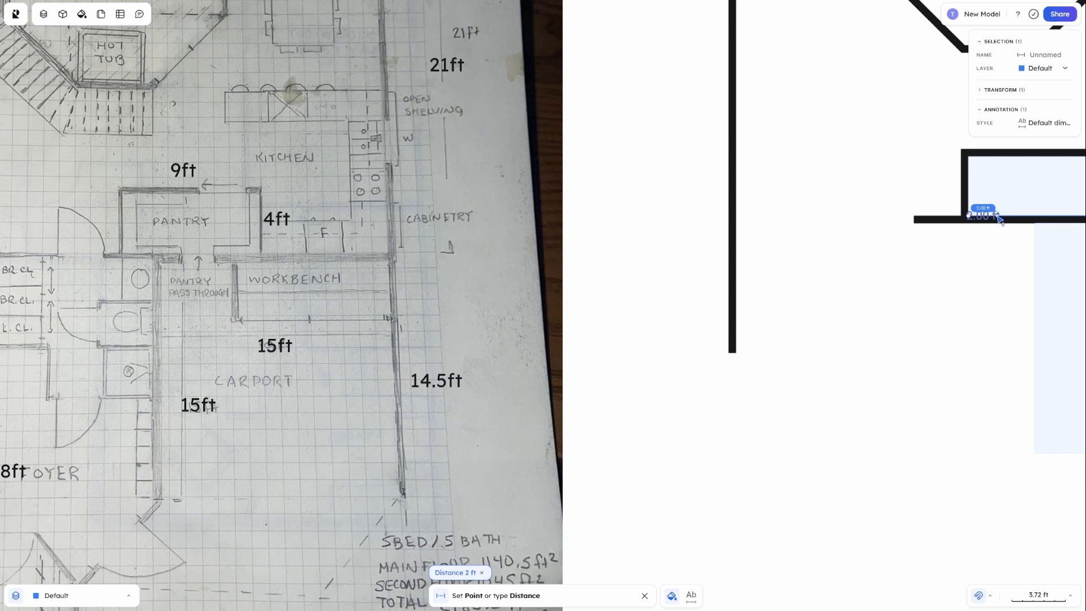
{"action": "left_click", "coordinate": [999, 219]}
{"action": "left_click", "coordinate": [1000, 207]}
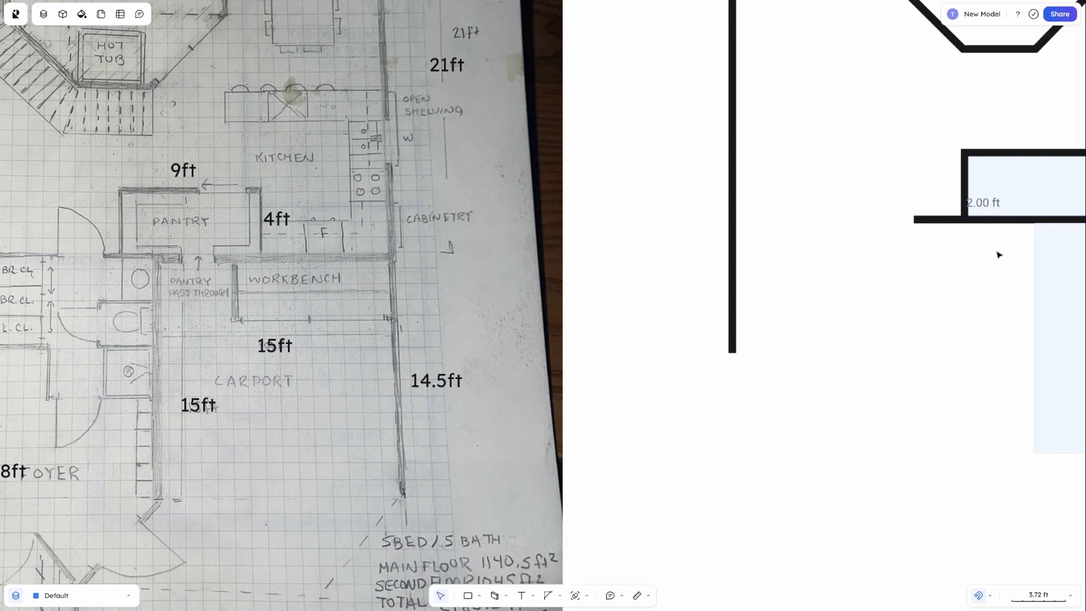
Draw a vertical Exterior Wall about 15.6 ft long down from the 2 ft dimension's end and align it to the right of its line
{"action": "key", "text": "w"}
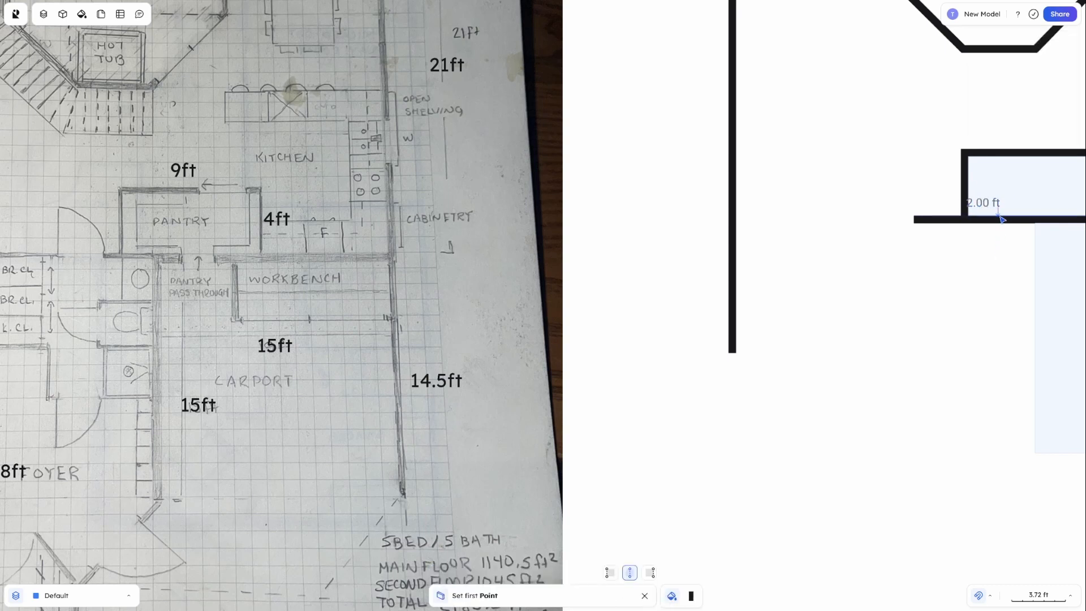
{"action": "left_click", "coordinate": [1002, 220]}
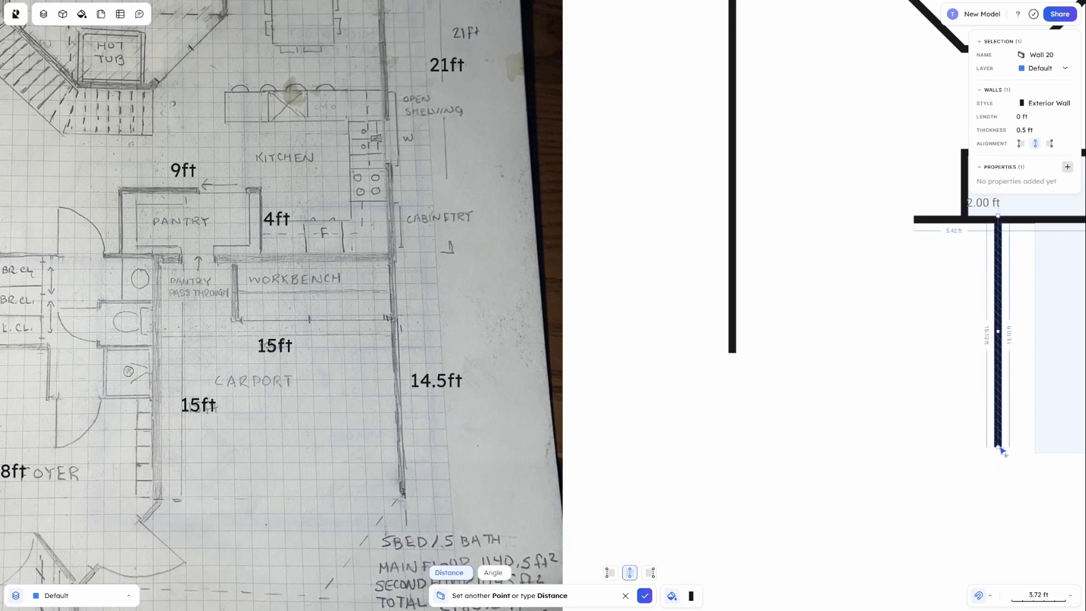
{"action": "double_click", "coordinate": [1000, 447]}
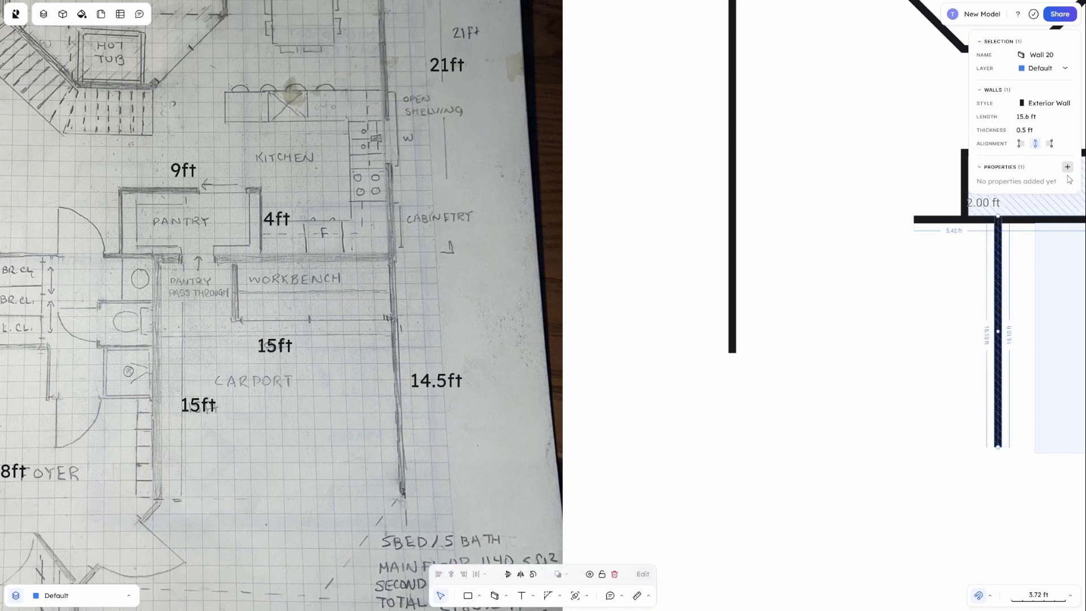
{"action": "left_click", "coordinate": [1053, 144]}
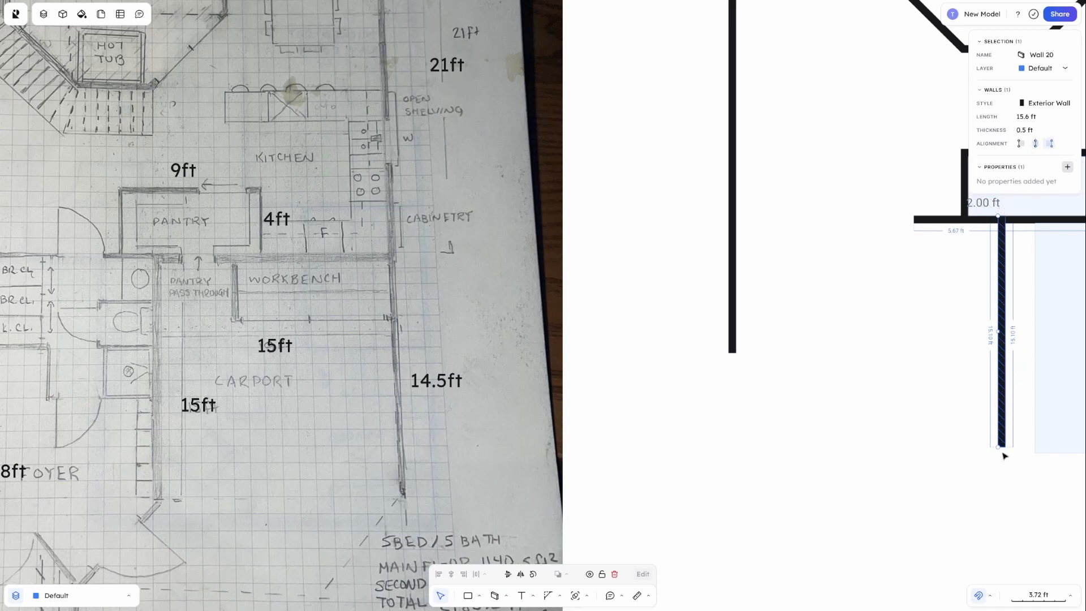
{"action": "left_click", "coordinate": [1012, 479]}
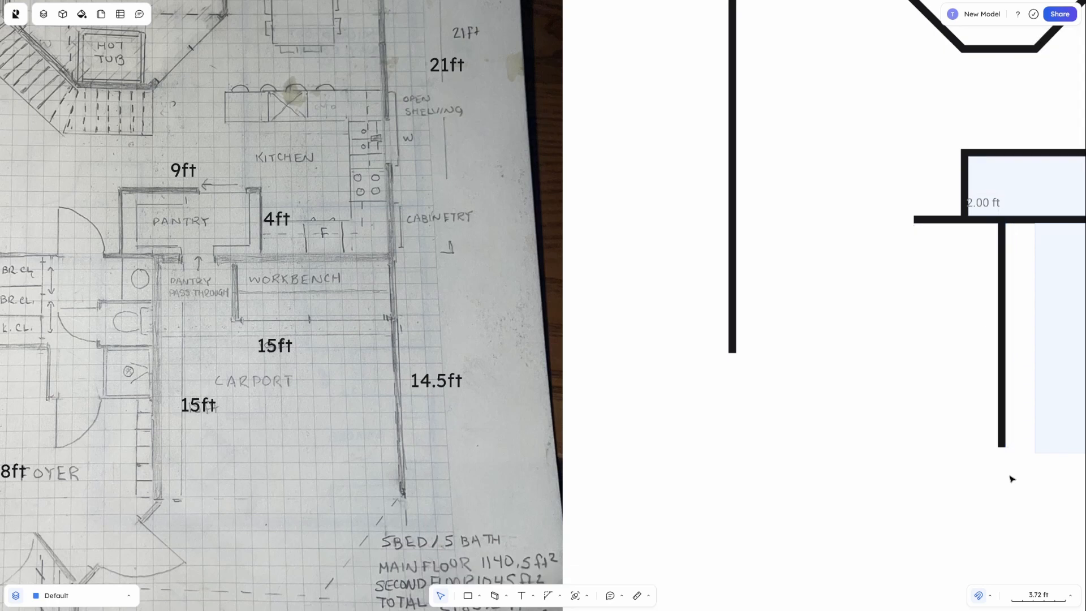
Set the carport zone's height to 15 ft and move the zone up against the lower face of the extended wall
{"action": "middle_click_drag", "start_coordinate": [1013, 479], "coordinate": [670, 468]}
{"action": "left_click", "coordinate": [764, 427]}
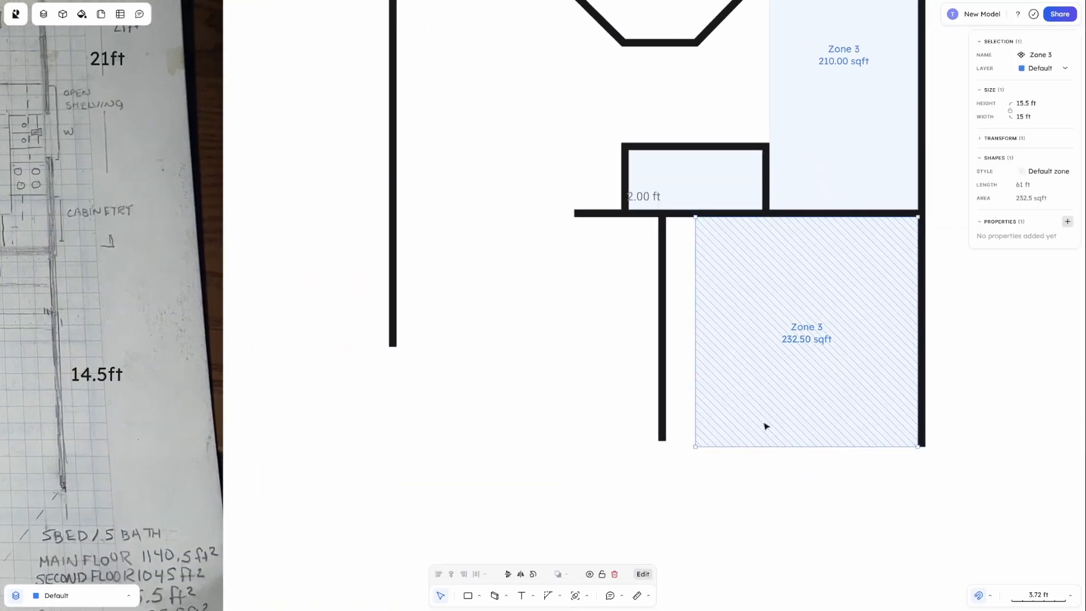
{"action": "middle_click_drag", "start_coordinate": [668, 471], "coordinate": [725, 467]}
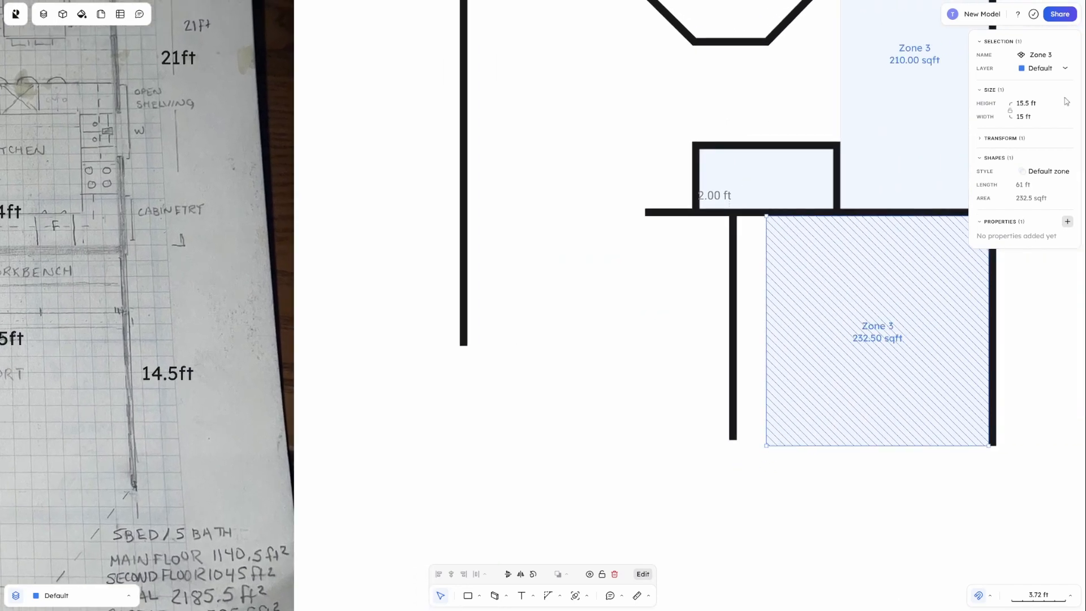
{"action": "left_click", "coordinate": [1029, 103]}
{"action": "type", "text": "15"}
{"action": "key", "text": "Return"}
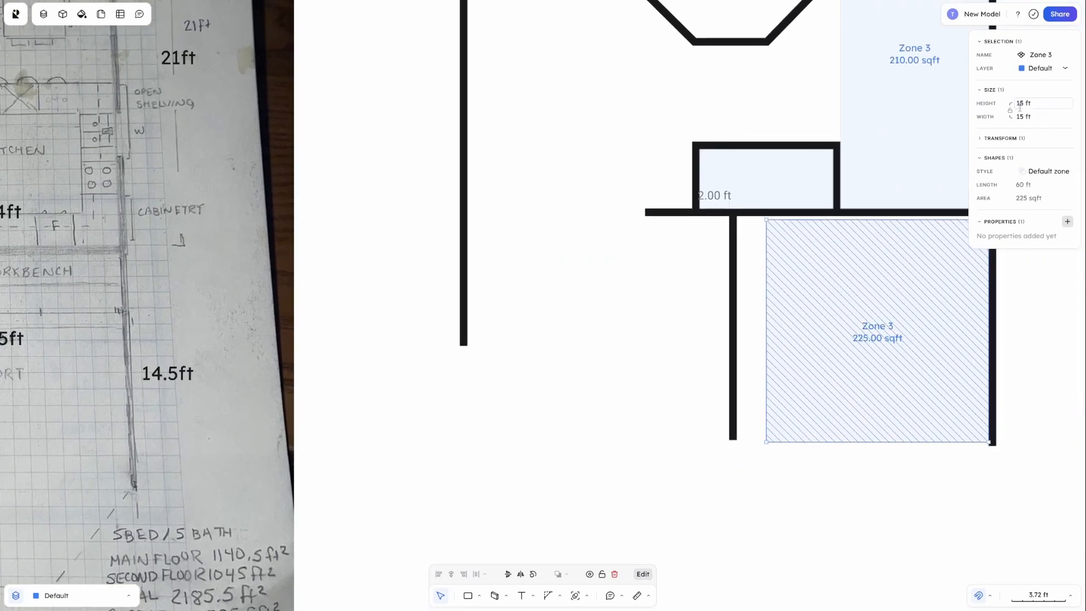
{"action": "left_click", "coordinate": [800, 502]}
{"action": "left_click_drag", "start_coordinate": [805, 343], "coordinate": [803, 339]}
{"action": "left_click", "coordinate": [780, 468]}
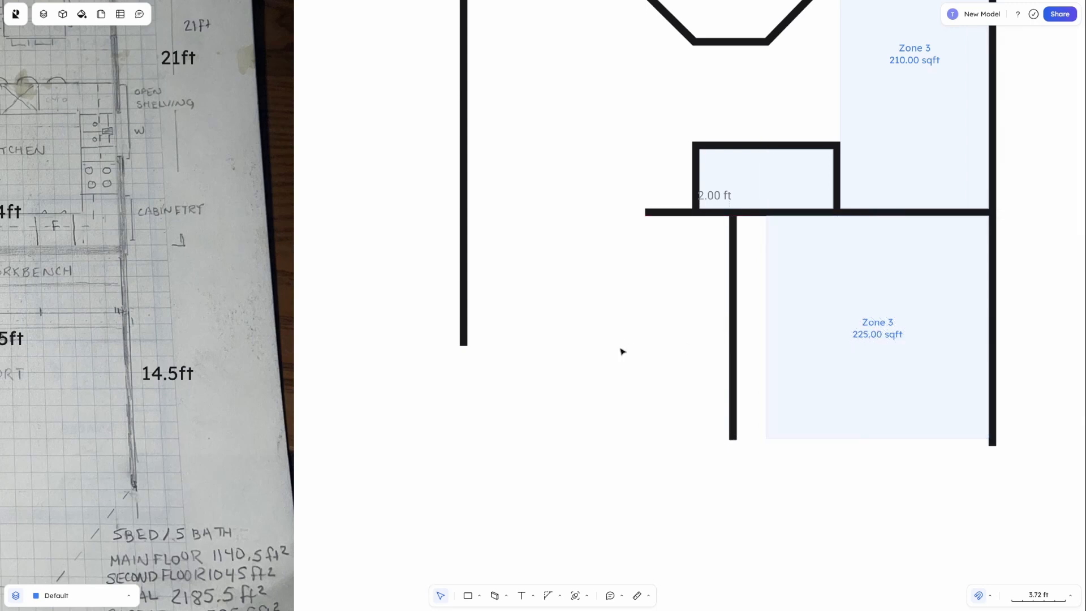
{"action": "mouse_move", "coordinate": [623, 351]}
{"action": "middle_mouse_down"}
{"action": "mouse_move", "coordinate": [880, 389]}
{"action": "mouse_move", "coordinate": [888, 502]}
{"action": "mouse_move", "coordinate": [913, 491]}
{"action": "mouse_move", "coordinate": [707, 469]}
{"action": "middle_mouse_up"}
{"action": "middle_click_drag", "start_coordinate": [640, 461], "coordinate": [860, 490]}
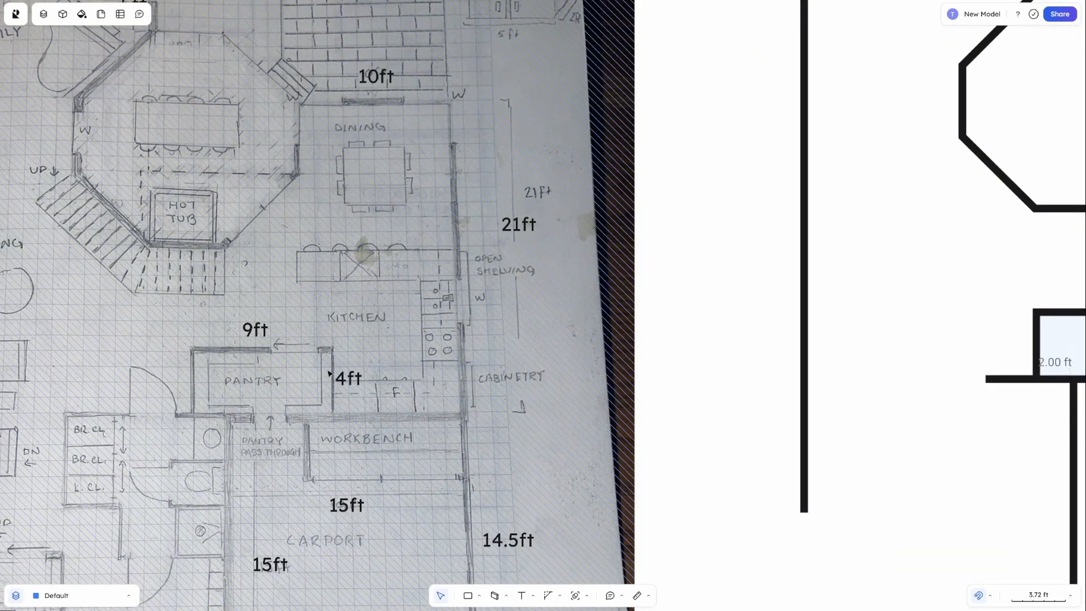
Delete the 210 sqft zone covering the dining and kitchen area
{"action": "middle_click_drag", "start_coordinate": [908, 347], "coordinate": [528, 354]}
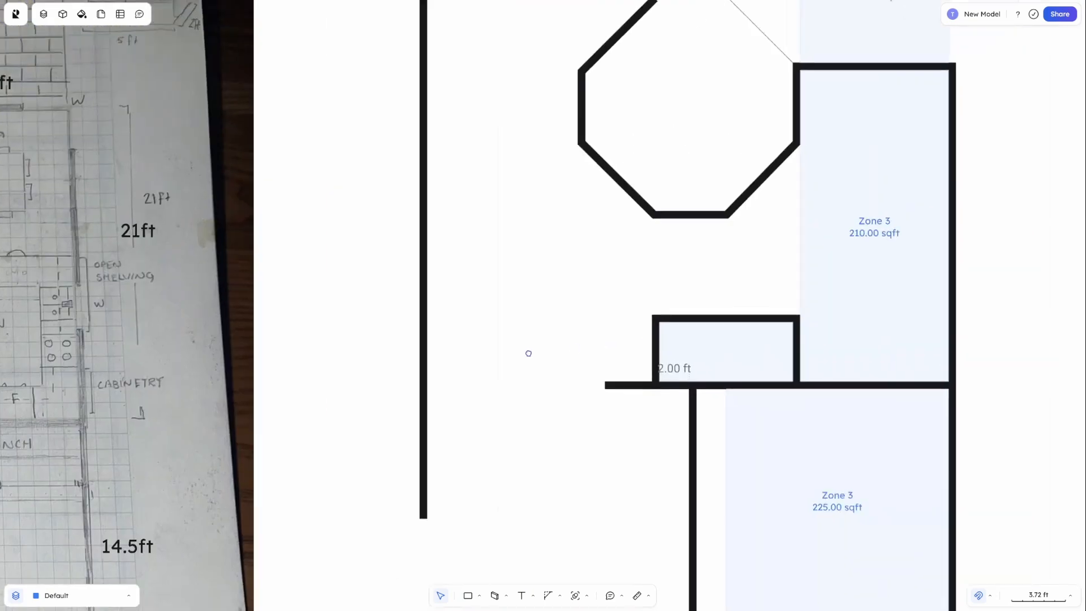
{"action": "left_click", "coordinate": [798, 358]}
{"action": "key", "text": "Delete"}
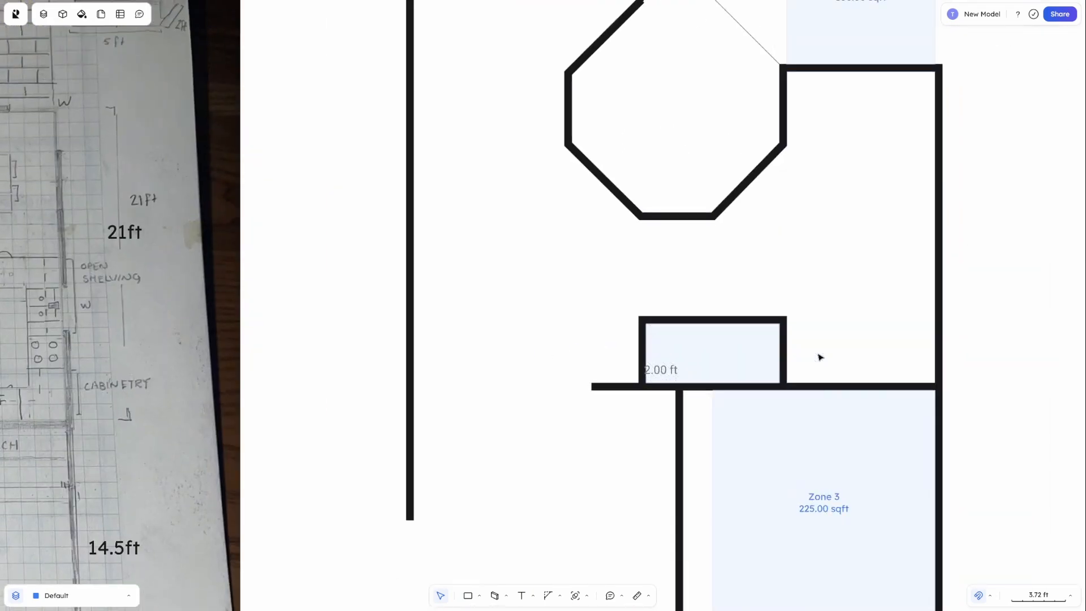
Move the carport's left wall right until it sits against the left edge of the carport zone
{"action": "middle_click_drag", "start_coordinate": [668, 451], "coordinate": [847, 408]}
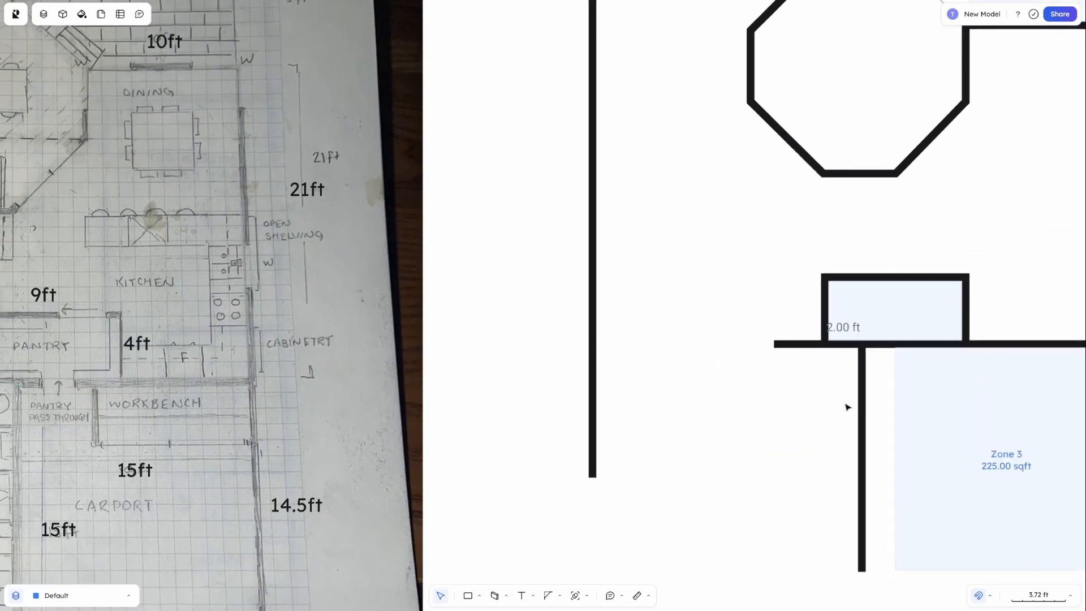
{"action": "left_click_drag", "start_coordinate": [862, 396], "coordinate": [890, 393]}
{"action": "left_click", "coordinate": [866, 402]}
Replace the old 2 ft dimension with a new 2 ft dimension running left from the upper end of the carport's left wall
{"action": "left_click", "coordinate": [856, 329]}
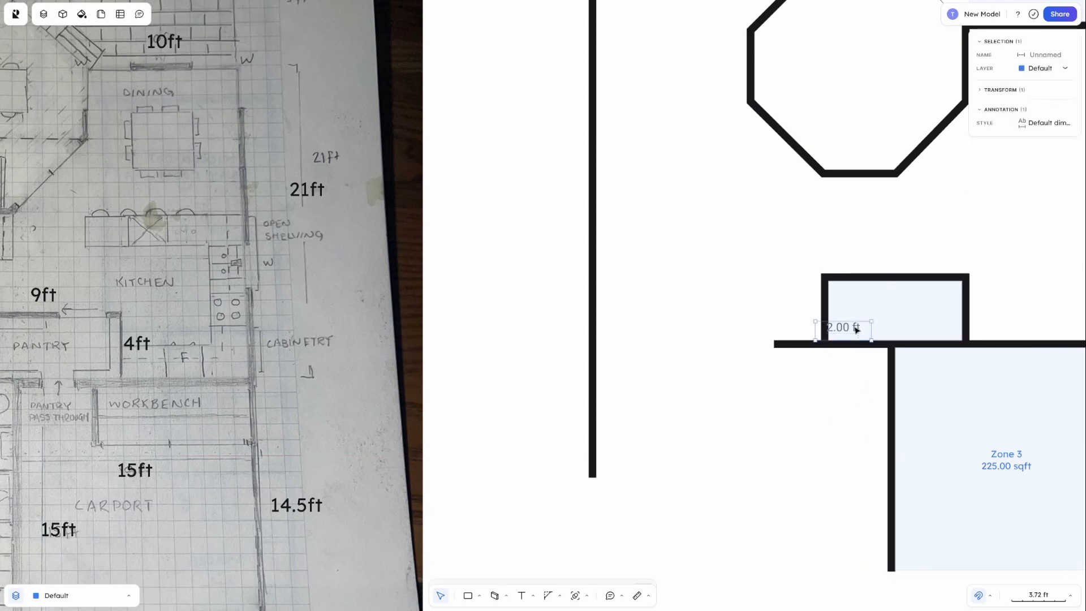
{"action": "left_click_drag", "start_coordinate": [857, 330], "coordinate": [890, 329]}
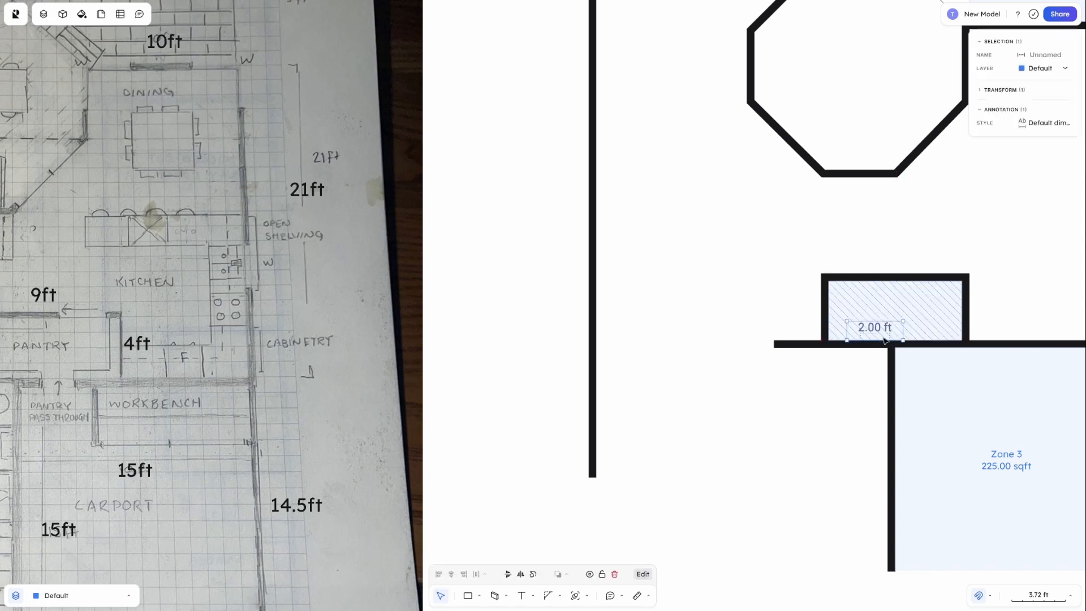
{"action": "key", "text": "Delete"}
{"action": "key", "text": "d"}
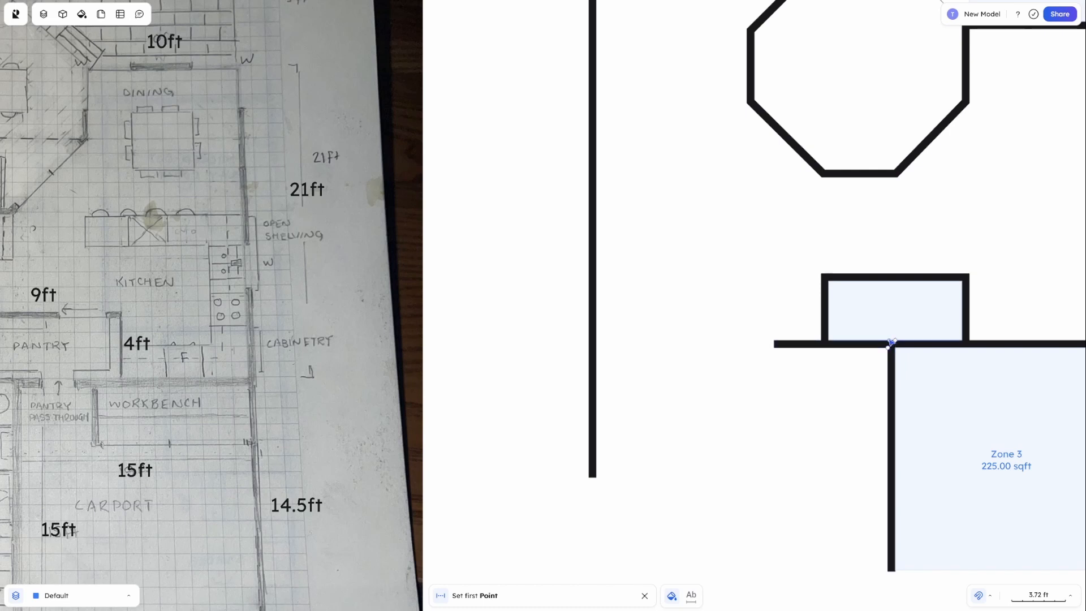
{"action": "key", "text": "Escape"}
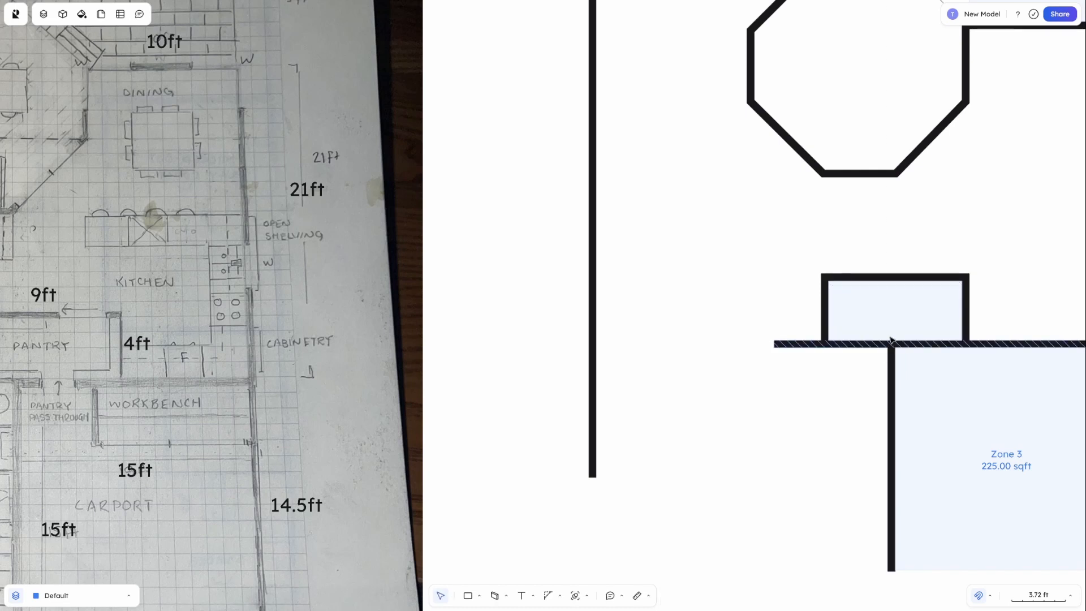
{"action": "key", "text": "d"}
{"action": "left_click", "coordinate": [888, 341]}
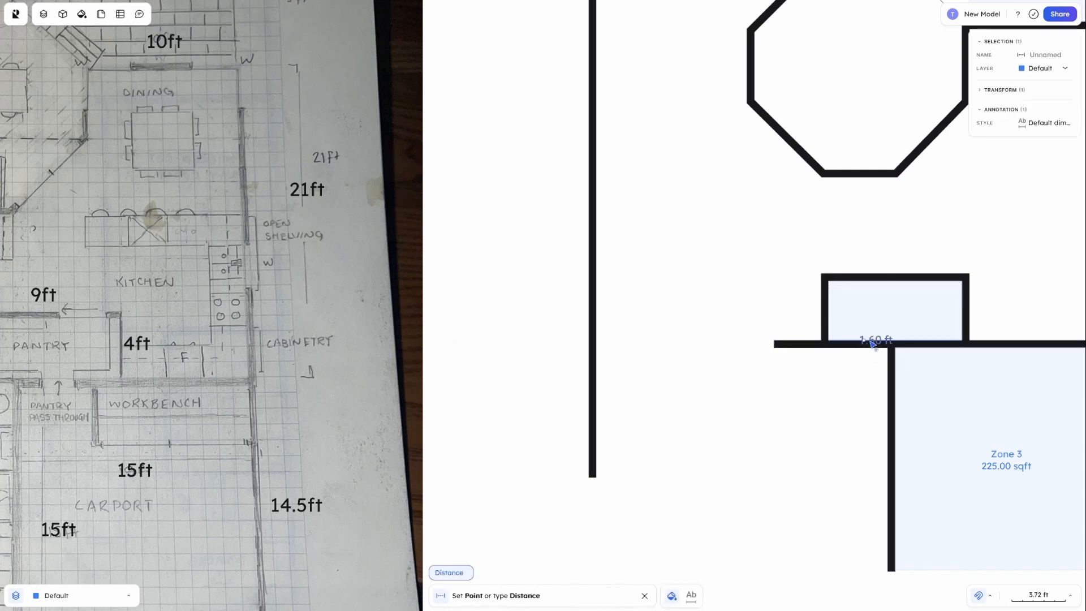
{"action": "type", "text": "2"}
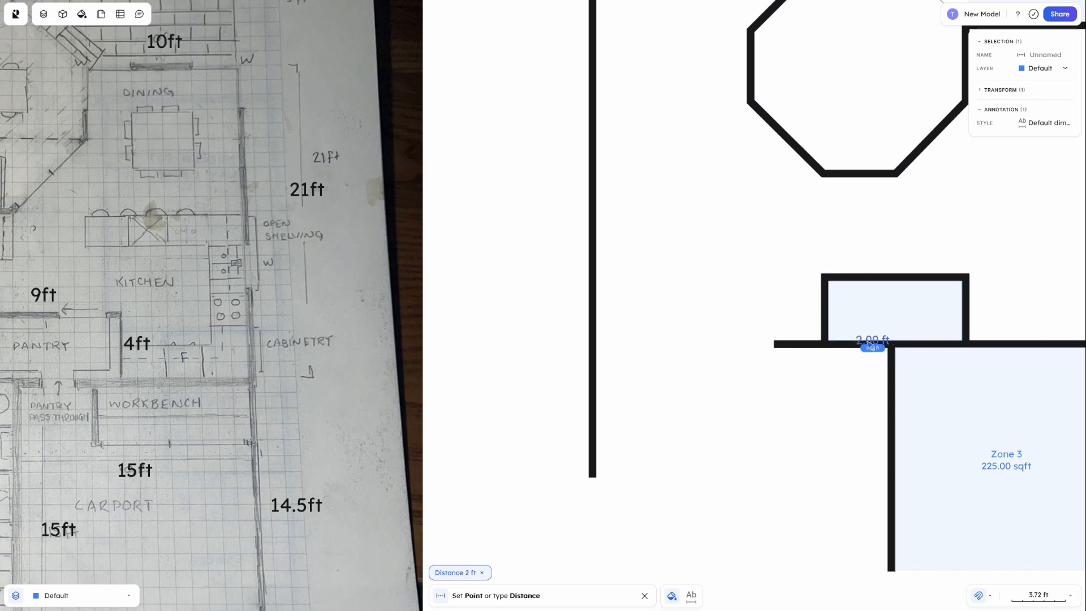
{"action": "left_click", "coordinate": [866, 342]}
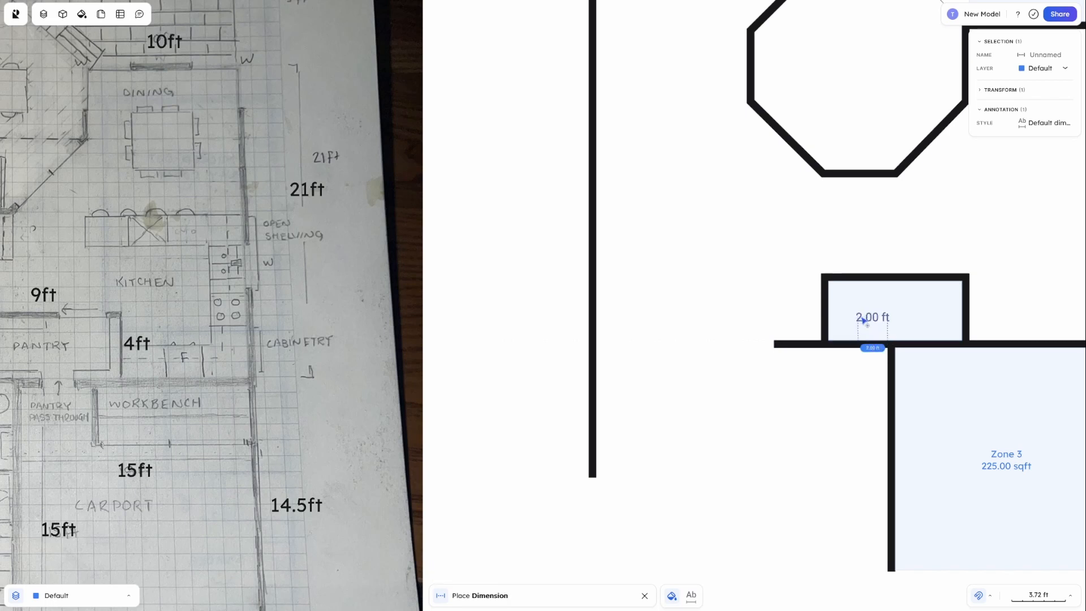
{"action": "left_click", "coordinate": [864, 321]}
{"action": "left_click", "coordinate": [869, 414]}
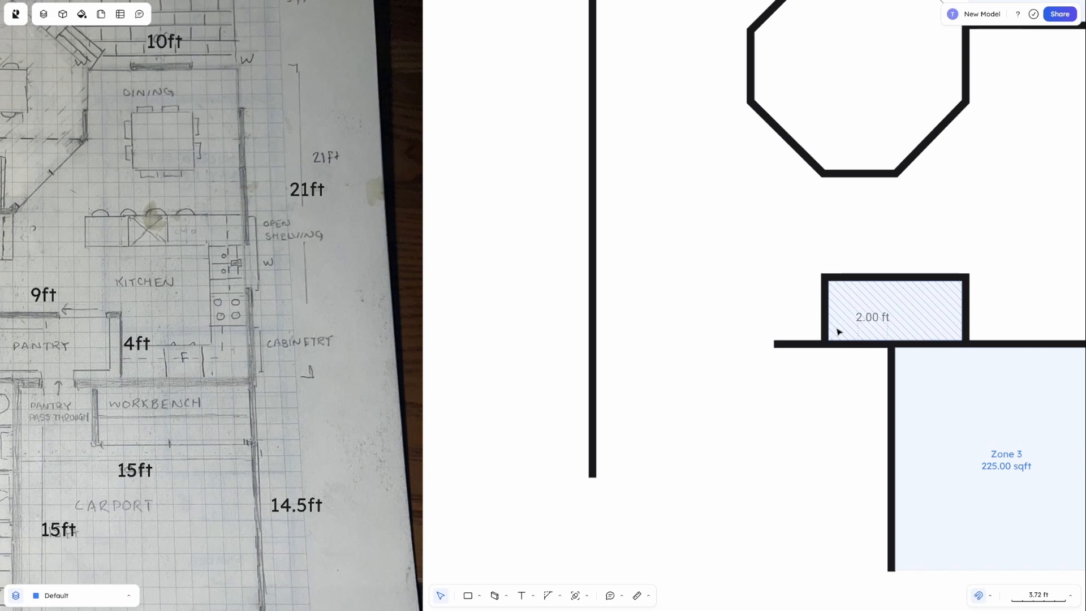
Shift the pantry zone and left wall right to the new 2 ft dimension's left end, and move the right wall to the zone's right edge
{"action": "mouse_move", "coordinate": [837, 332]}
{"action": "left_mouse_down"}
{"action": "mouse_move", "coordinate": [867, 327]}
{"action": "mouse_move", "coordinate": [845, 332]}
{"action": "mouse_move", "coordinate": [858, 331]}
{"action": "left_mouse_up"}
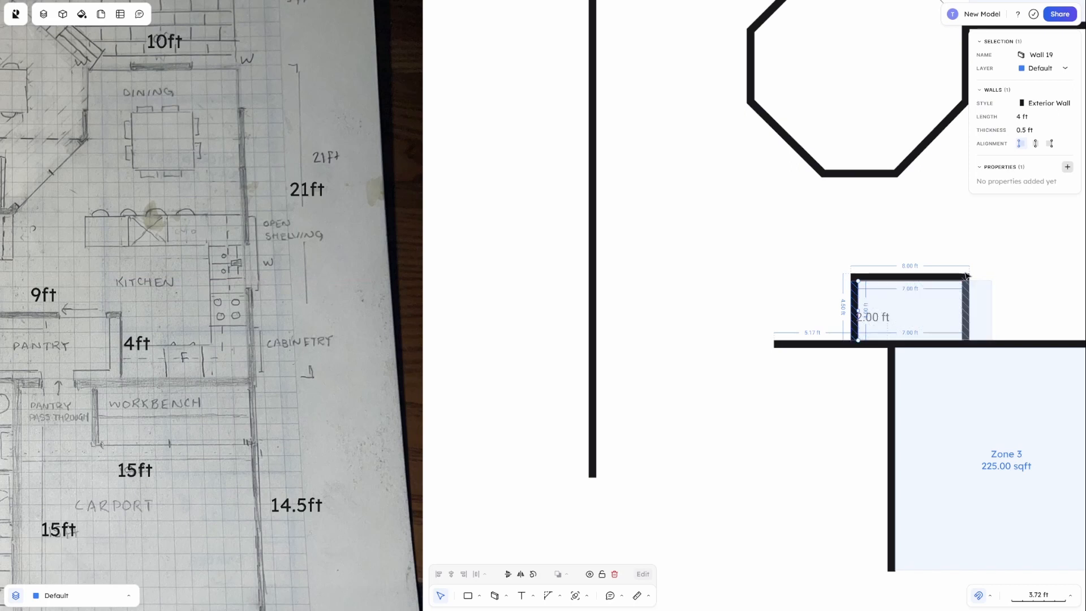
{"action": "left_click_drag", "start_coordinate": [968, 278], "coordinate": [997, 278]}
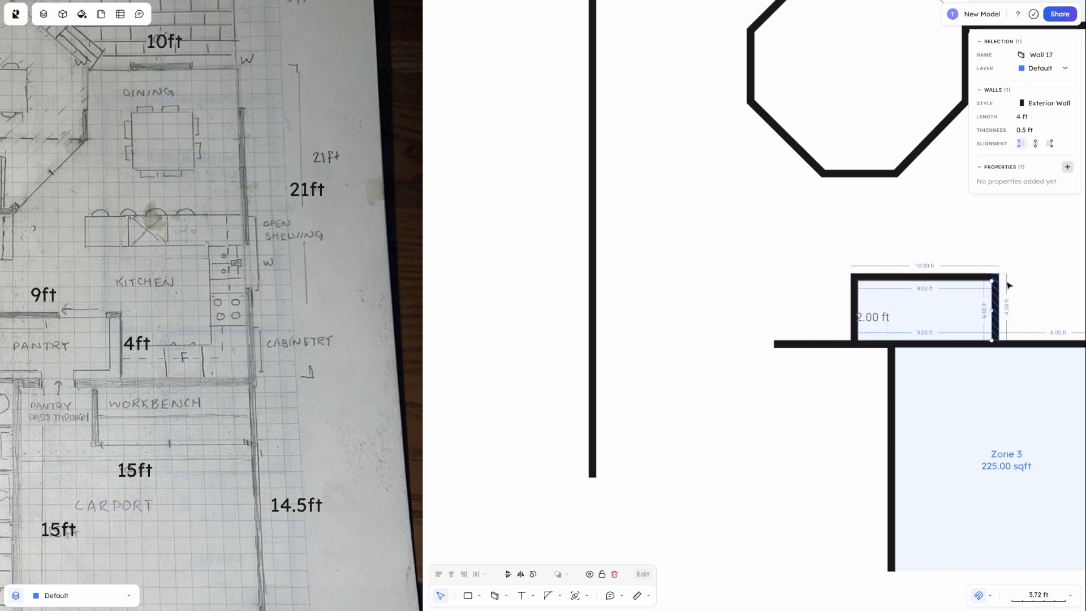
{"action": "left_click", "coordinate": [877, 318]}
{"action": "left_click", "coordinate": [859, 408]}
Shorten the long horizontal wall under the pantry so its left end meets the pantry's lower-left outer corner
{"action": "middle_click_drag", "start_coordinate": [770, 444], "coordinate": [860, 437]}
{"action": "key", "text": "d"}
{"action": "left_click", "coordinate": [880, 340]}
{"action": "key", "text": "Escape"}
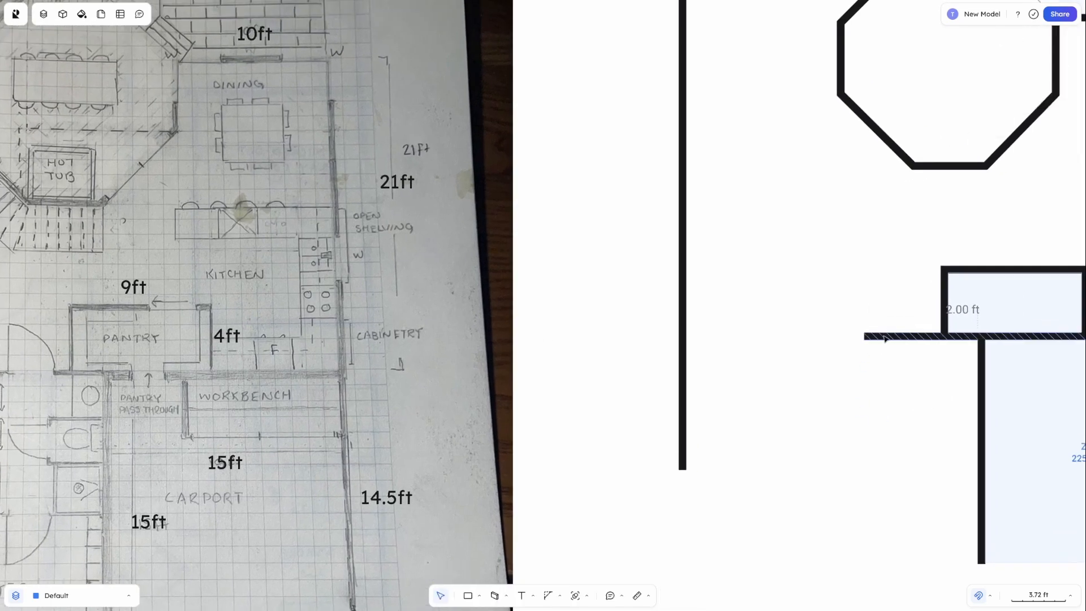
{"action": "left_click", "coordinate": [882, 338]}
{"action": "left_click_drag", "start_coordinate": [868, 337], "coordinate": [943, 333]}
{"action": "left_click", "coordinate": [922, 378]}
Delete the pantry zone
{"action": "mouse_move", "coordinate": [926, 403]}
{"action": "middle_mouse_down"}
{"action": "mouse_move", "coordinate": [809, 428]}
{"action": "mouse_move", "coordinate": [770, 424]}
{"action": "middle_mouse_up"}
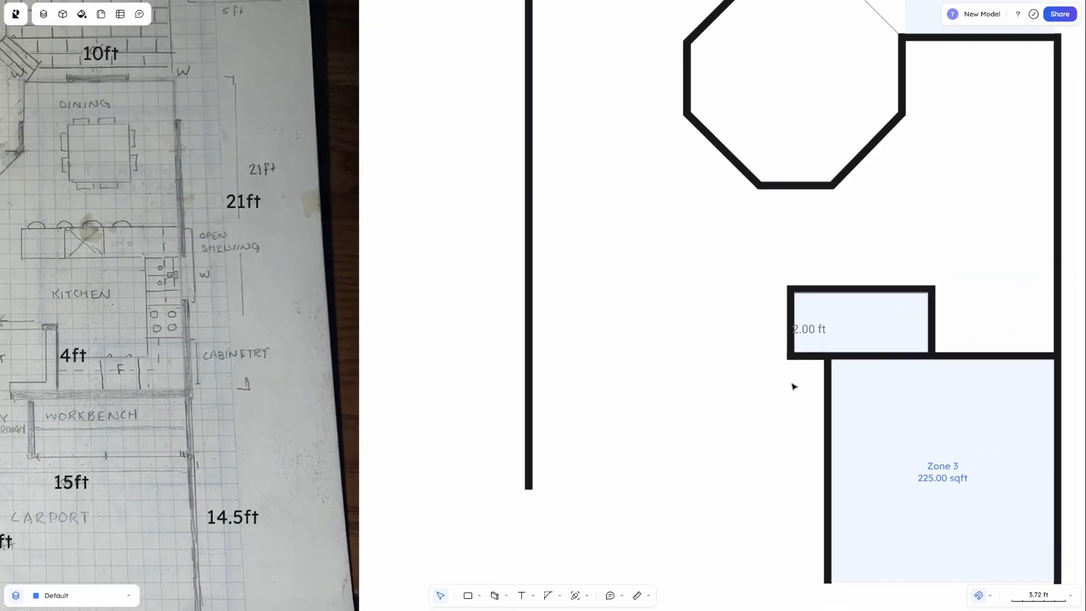
{"action": "left_click", "coordinate": [824, 329]}
{"action": "key", "text": "Delete"}
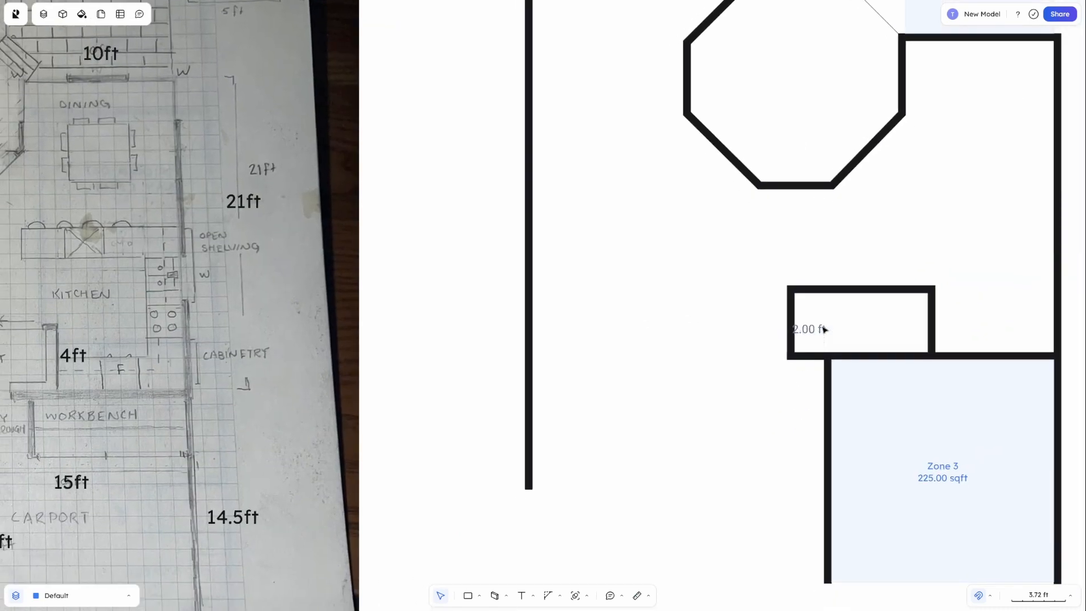
Compare the drawn pantry and carport walls with the labelled dimensions on the hand-drawn sketch
{"action": "mouse_move", "coordinate": [724, 479]}
{"action": "middle_mouse_down"}
{"action": "mouse_move", "coordinate": [874, 435]}
{"action": "mouse_move", "coordinate": [885, 473]}
{"action": "middle_mouse_up"}
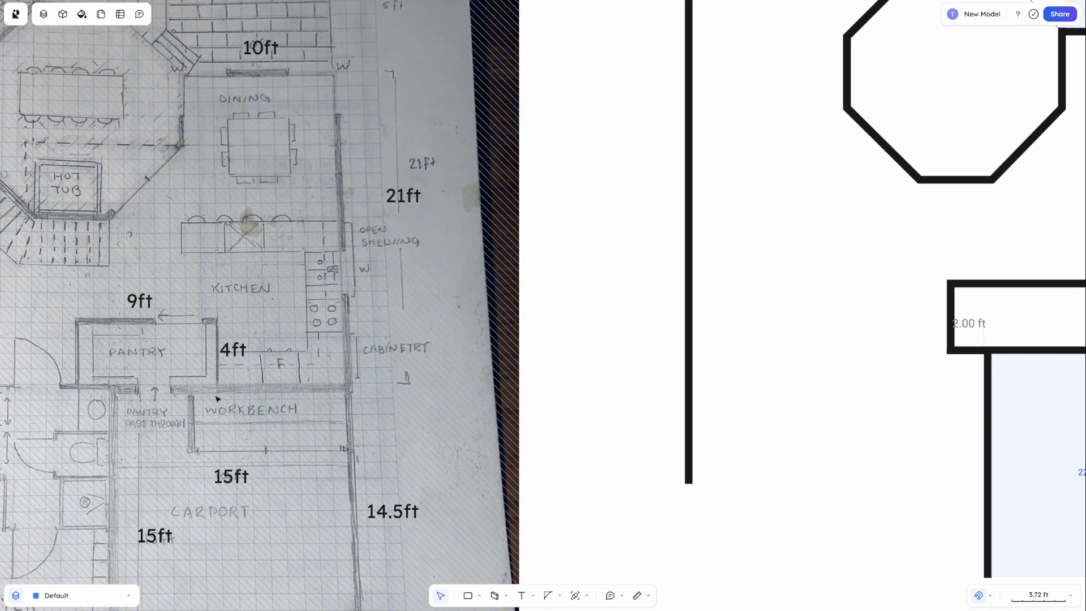
{"action": "mouse_move", "coordinate": [862, 447]}
{"action": "middle_mouse_down"}
{"action": "mouse_move", "coordinate": [687, 453]}
{"action": "mouse_move", "coordinate": [515, 477]}
{"action": "middle_mouse_up"}
{"action": "middle_click_drag", "start_coordinate": [735, 405], "coordinate": [927, 412]}
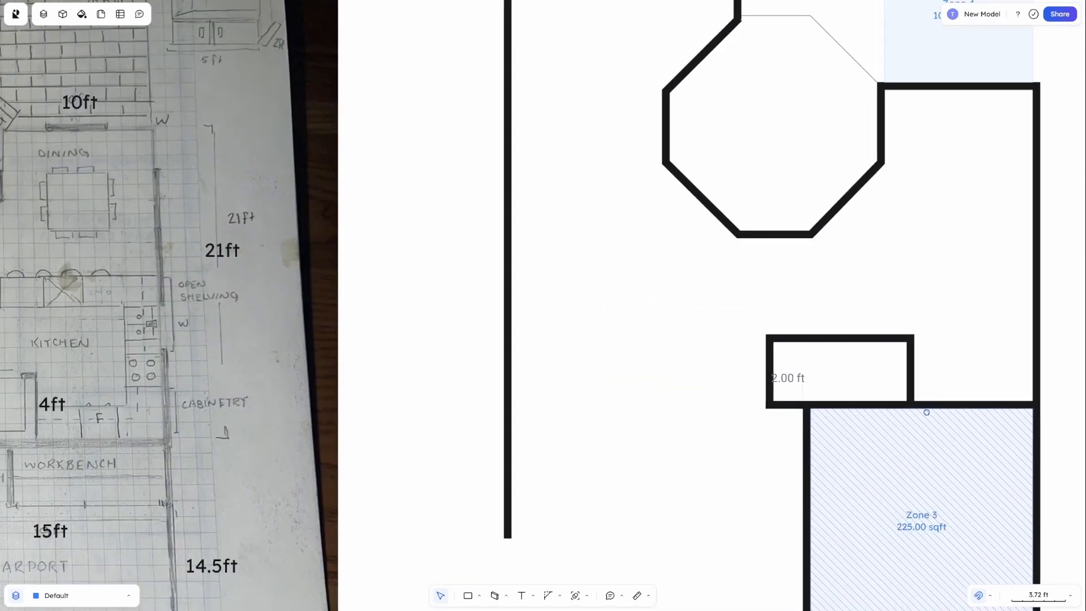
{"action": "middle_click_drag", "start_coordinate": [449, 436], "coordinate": [716, 487]}
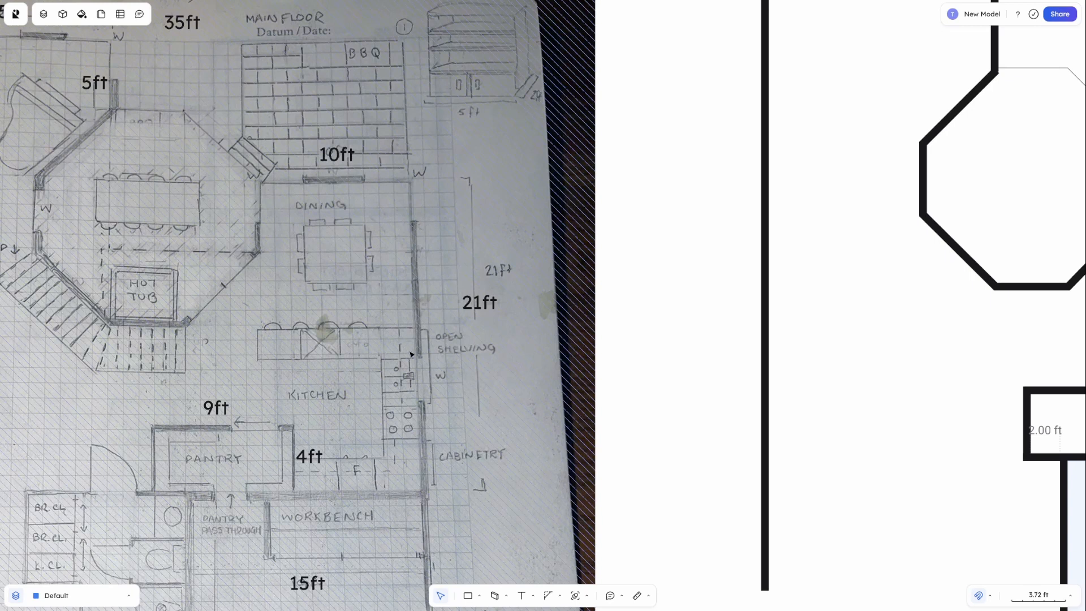
{"action": "mouse_move", "coordinate": [370, 472]}
{"action": "middle_mouse_down"}
{"action": "mouse_move", "coordinate": [407, 425]}
{"action": "mouse_move", "coordinate": [453, 256]}
{"action": "middle_mouse_up"}
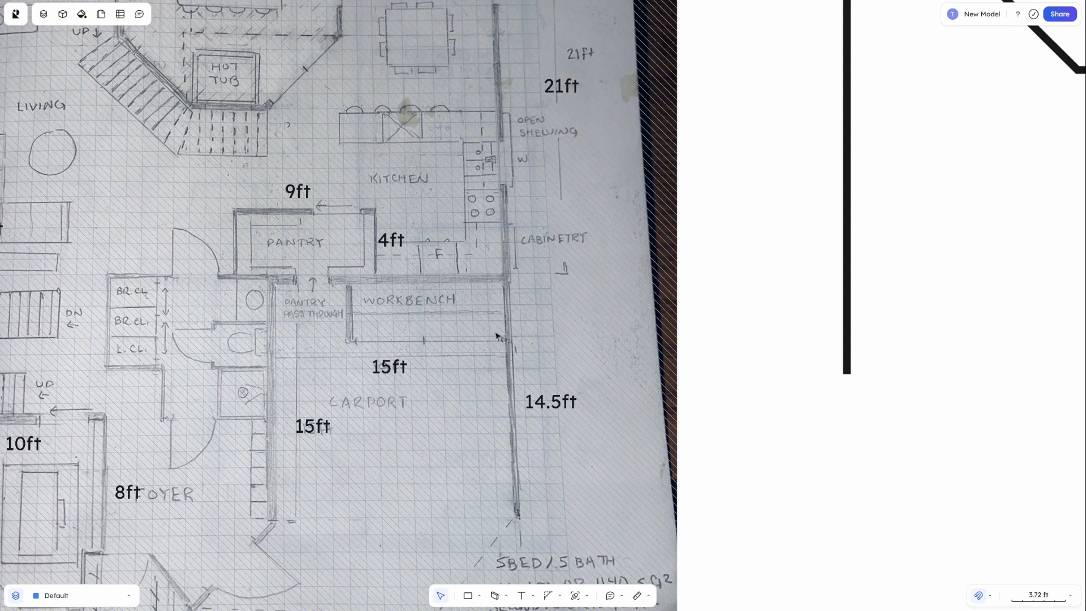
{"action": "middle_click_drag", "start_coordinate": [841, 425], "coordinate": [451, 417]}
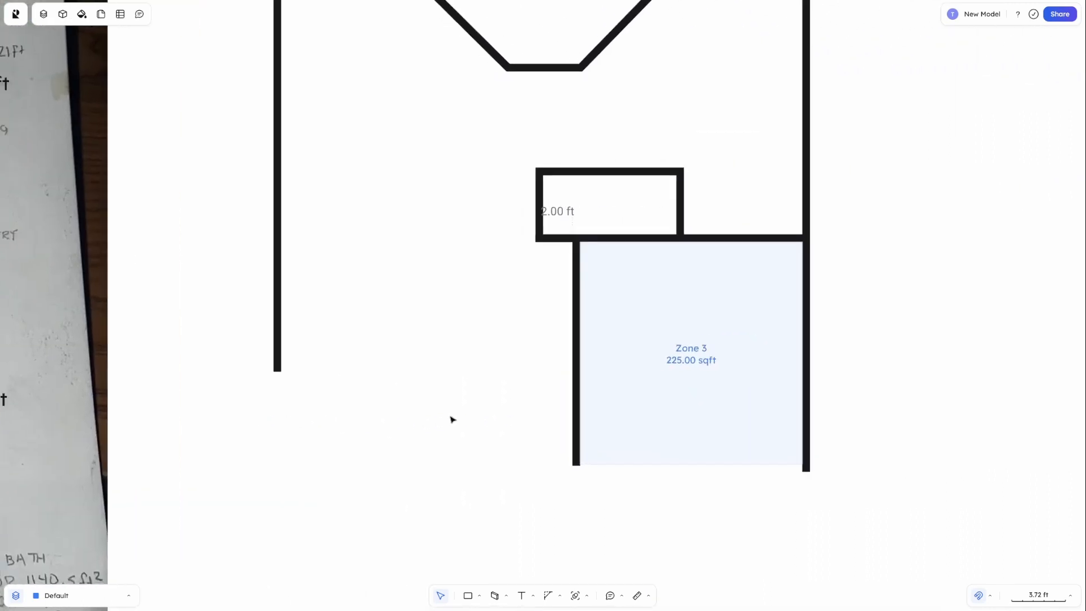
{"action": "middle_click_drag", "start_coordinate": [378, 400], "coordinate": [768, 357]}
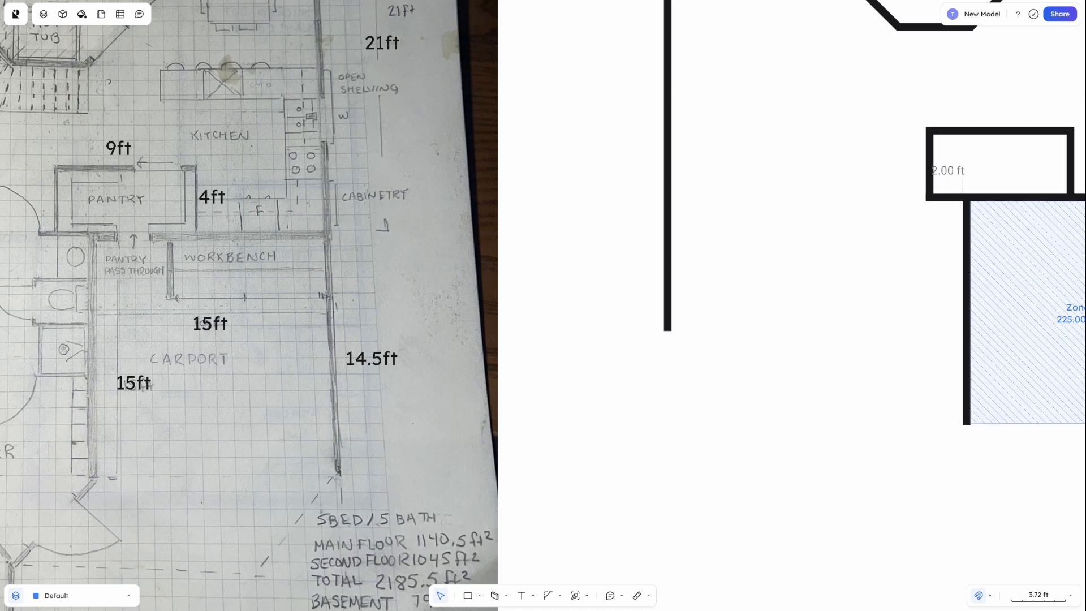
Restore the deleted pantry zone together with its name and area label
{"action": "mouse_move", "coordinate": [789, 393]}
{"action": "middle_mouse_down"}
{"action": "mouse_move", "coordinate": [699, 471]}
{"action": "mouse_move", "coordinate": [723, 512]}
{"action": "middle_mouse_up"}
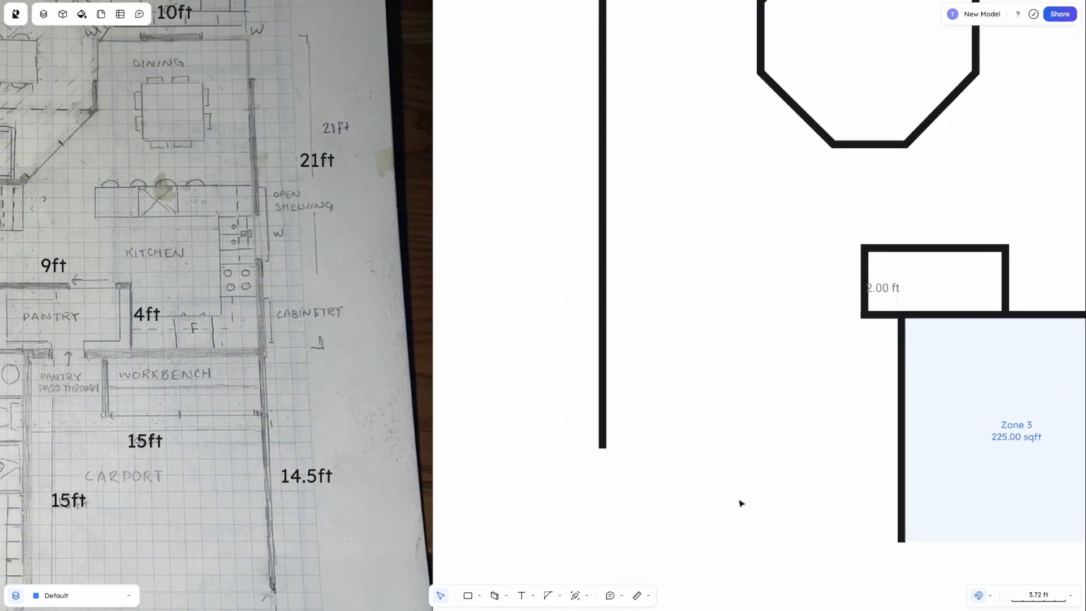
{"action": "left_click", "coordinate": [974, 302]}
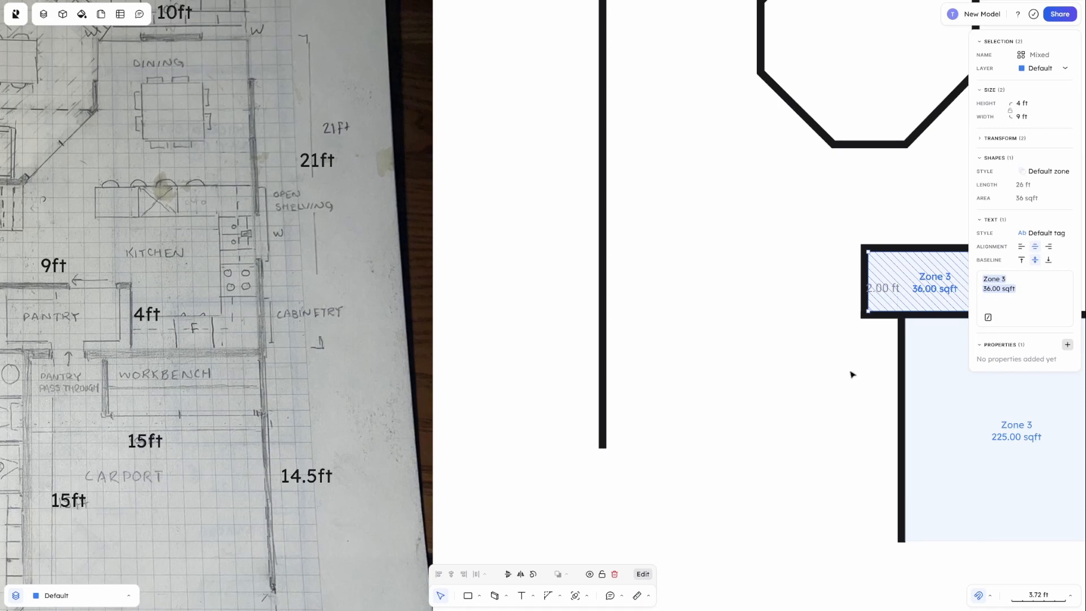
{"action": "left_click", "coordinate": [772, 414]}
Delete the leftover square of four walls lying below the floor plan
{"action": "mouse_move", "coordinate": [813, 426]}
{"action": "middle_mouse_down"}
{"action": "mouse_move", "coordinate": [786, 502]}
{"action": "mouse_move", "coordinate": [860, 504]}
{"action": "mouse_move", "coordinate": [878, 545]}
{"action": "mouse_move", "coordinate": [664, 598]}
{"action": "mouse_move", "coordinate": [983, 418]}
{"action": "mouse_move", "coordinate": [1062, 418]}
{"action": "mouse_move", "coordinate": [1028, 417]}
{"action": "middle_mouse_up"}
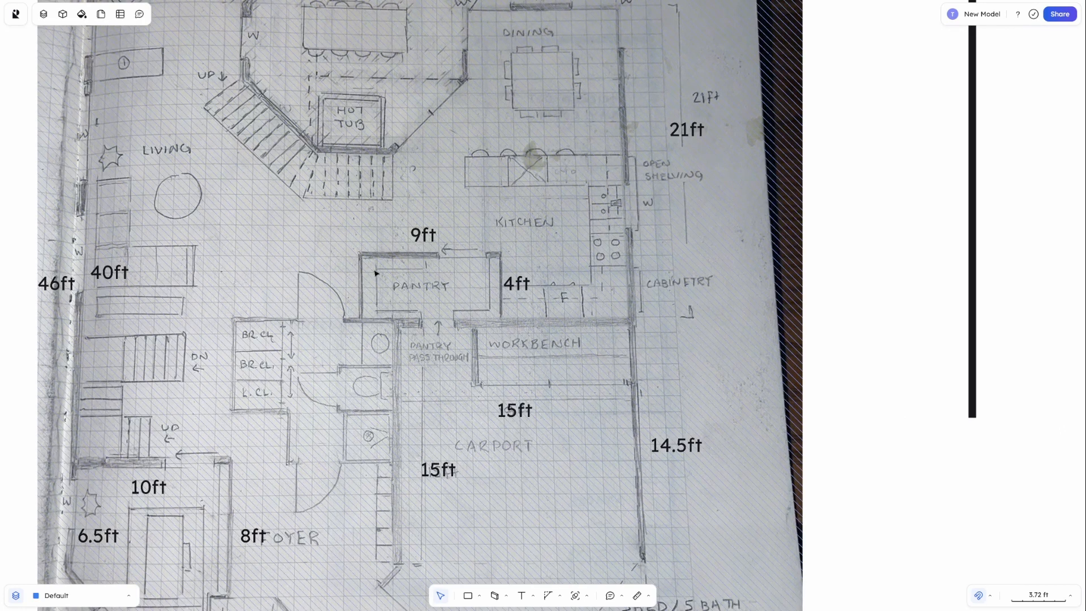
{"action": "middle_click_drag", "start_coordinate": [375, 274], "coordinate": [281, 439]}
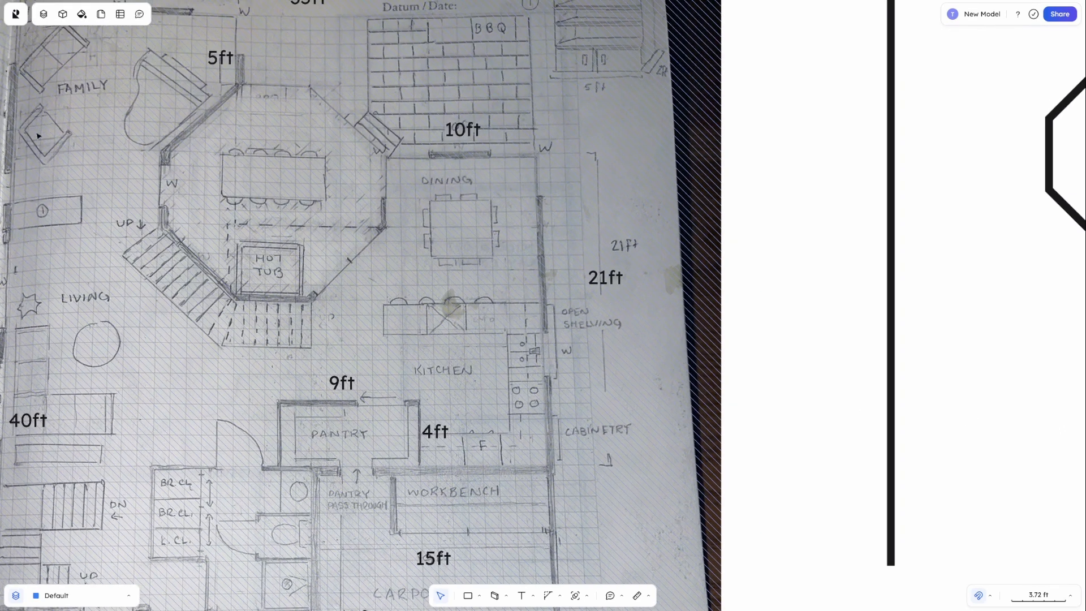
{"action": "mouse_move", "coordinate": [965, 236]}
{"action": "middle_mouse_down"}
{"action": "mouse_move", "coordinate": [670, 451]}
{"action": "mouse_move", "coordinate": [538, 322]}
{"action": "mouse_move", "coordinate": [556, 329]}
{"action": "middle_mouse_up"}
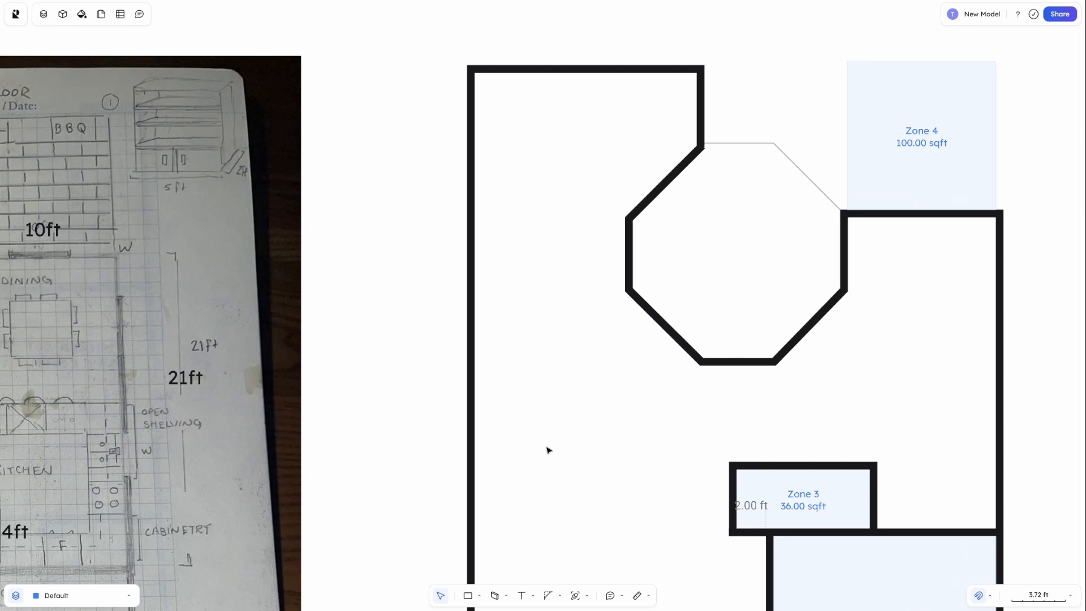
{"action": "mouse_move", "coordinate": [488, 517]}
{"action": "middle_mouse_down"}
{"action": "mouse_move", "coordinate": [444, 487]}
{"action": "mouse_move", "coordinate": [408, 395]}
{"action": "mouse_move", "coordinate": [418, 400]}
{"action": "middle_mouse_up"}
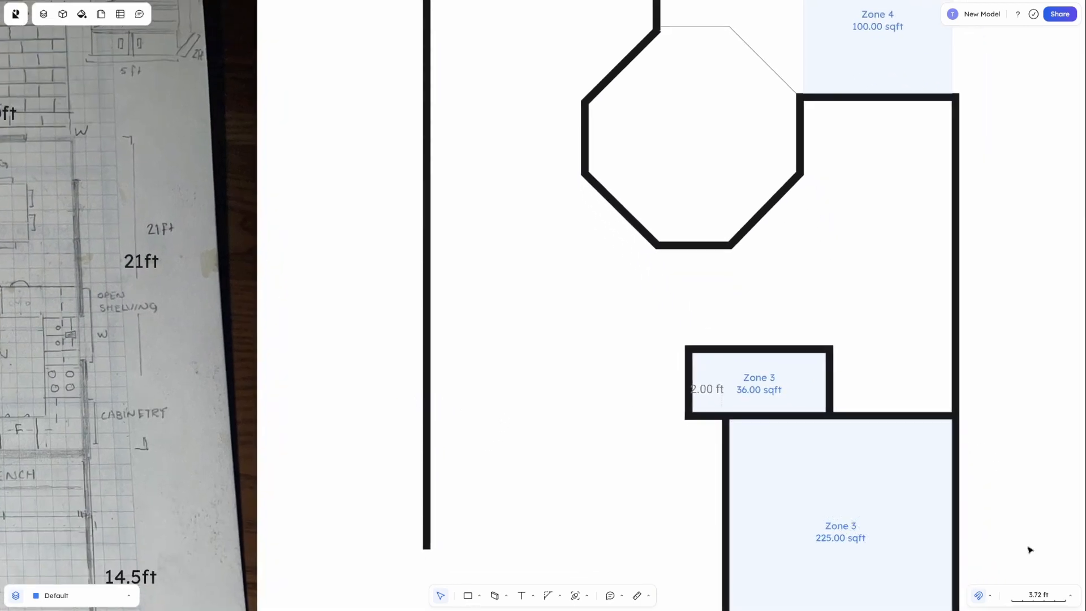
{"action": "left_click", "coordinate": [1039, 595]}
{"action": "left_click", "coordinate": [1007, 508]}
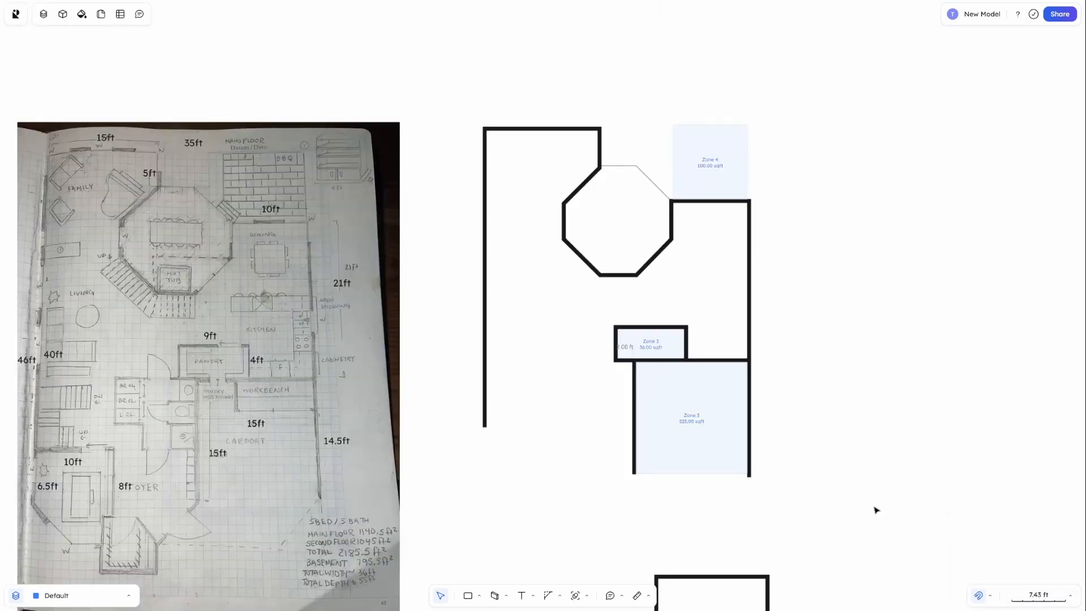
{"action": "mouse_move", "coordinate": [749, 523]}
{"action": "middle_mouse_down"}
{"action": "mouse_move", "coordinate": [823, 513]}
{"action": "mouse_move", "coordinate": [877, 463]}
{"action": "mouse_move", "coordinate": [786, 334]}
{"action": "middle_mouse_up"}
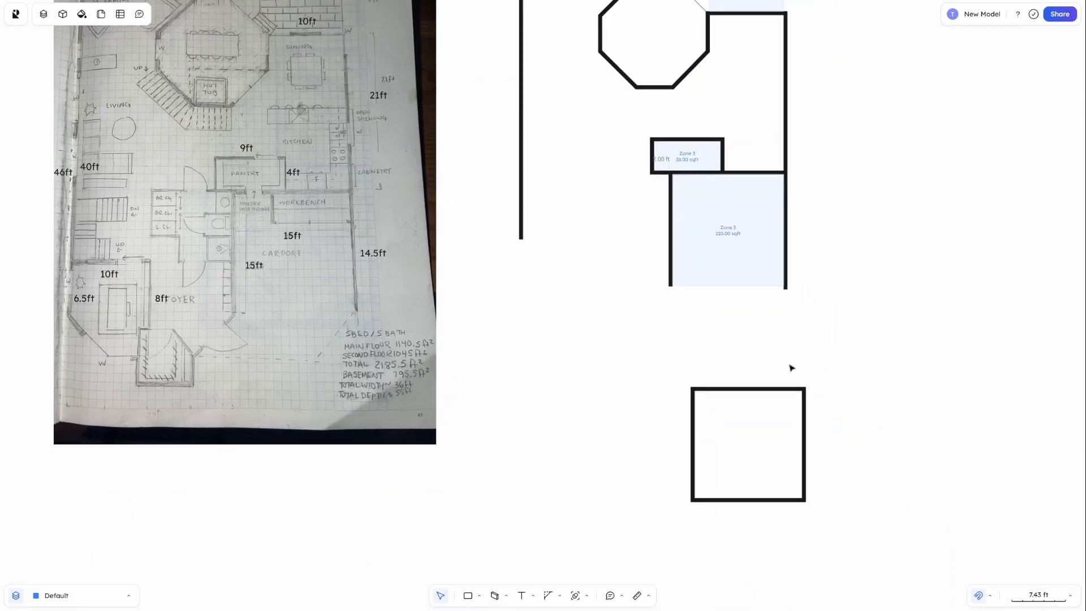
{"action": "left_click_drag", "start_coordinate": [844, 542], "coordinate": [643, 330]}
{"action": "key", "text": "Delete"}
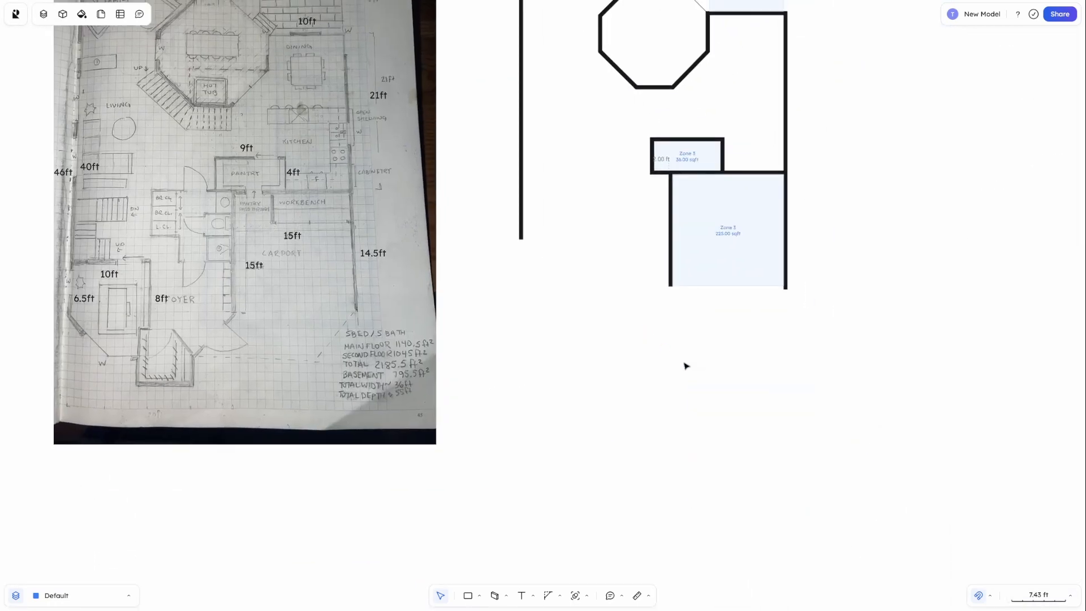
{"action": "middle_click_drag", "start_coordinate": [656, 357], "coordinate": [742, 511]}
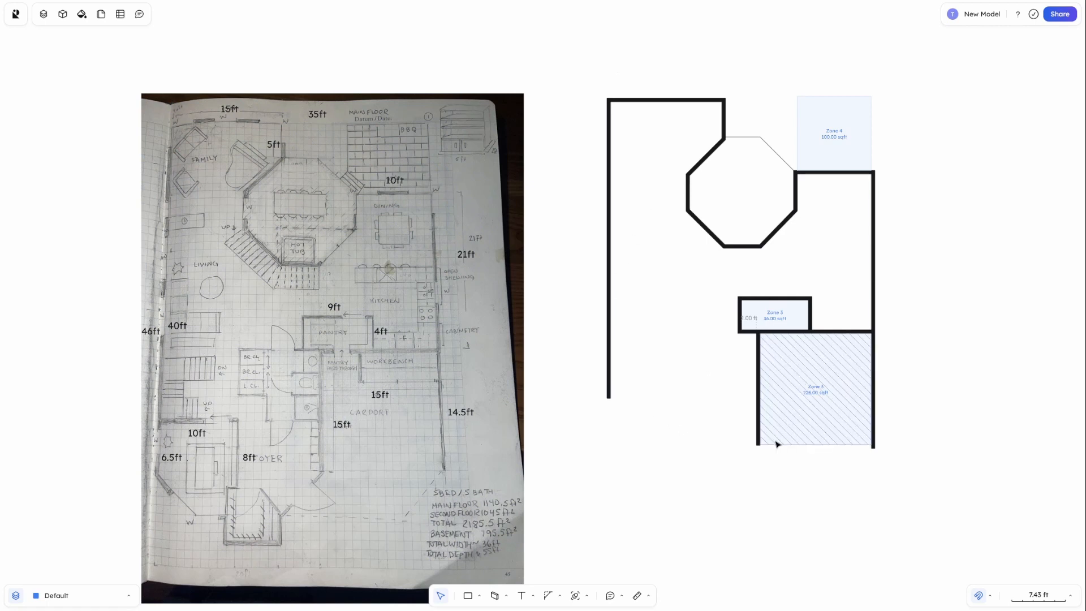
{"action": "left_click", "coordinate": [758, 140]}
{"action": "left_click", "coordinate": [836, 276]}
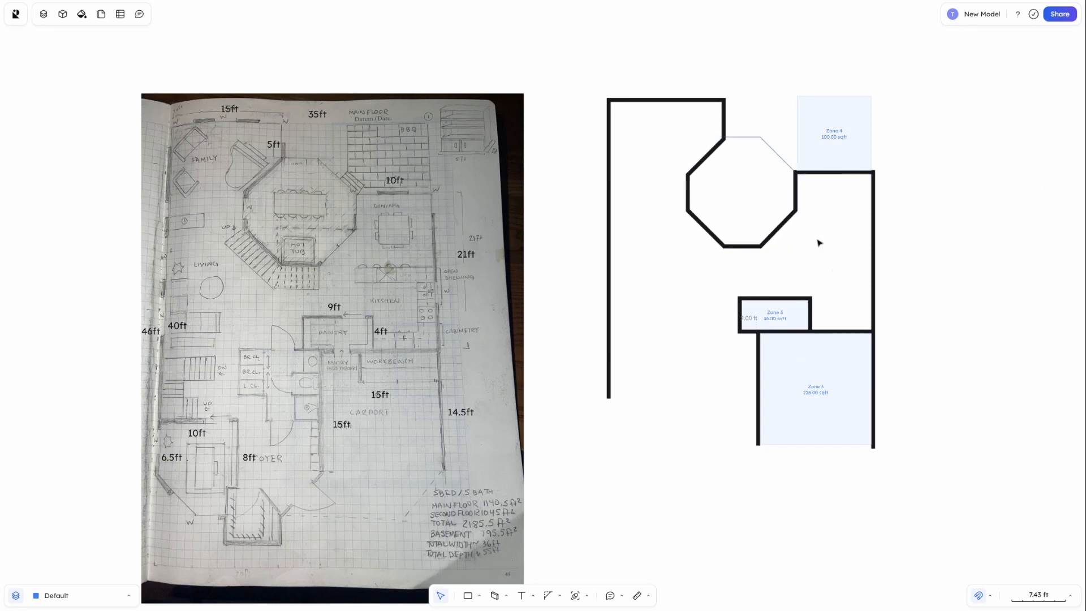